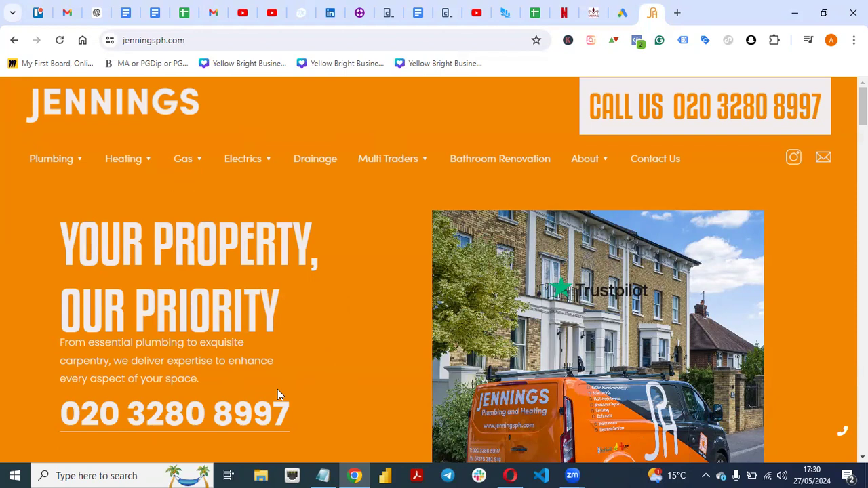
mouse_move(335, 174)
left_mouse_down()
mouse_move(255, 244)
mouse_move(283, 244)
mouse_move(328, 320)
left_mouse_up()
left_click(329, 319)
mouse_move(142, 139)
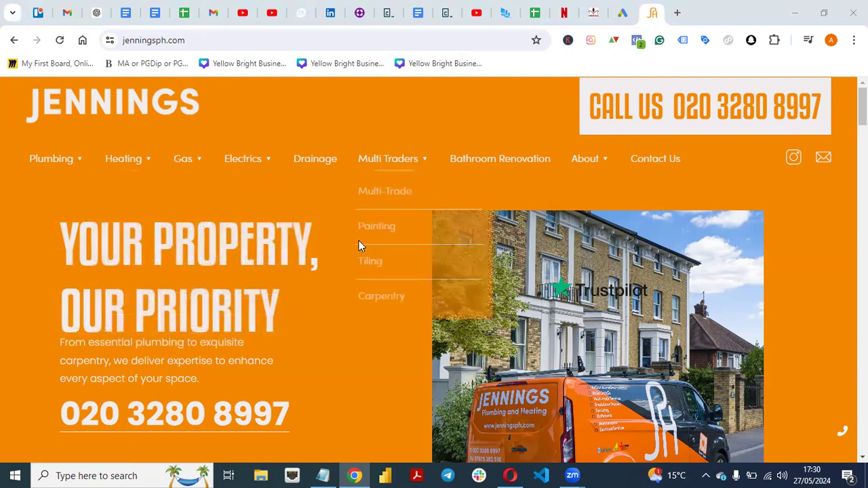
Open the website's Plumbing service page and review its sections from the heading down to the footer.
mouse_move(80, 164)
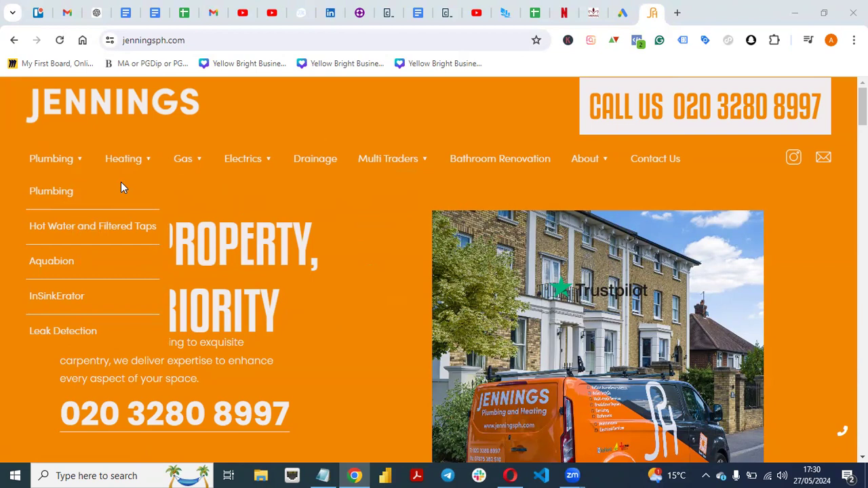
left_click(65, 194)
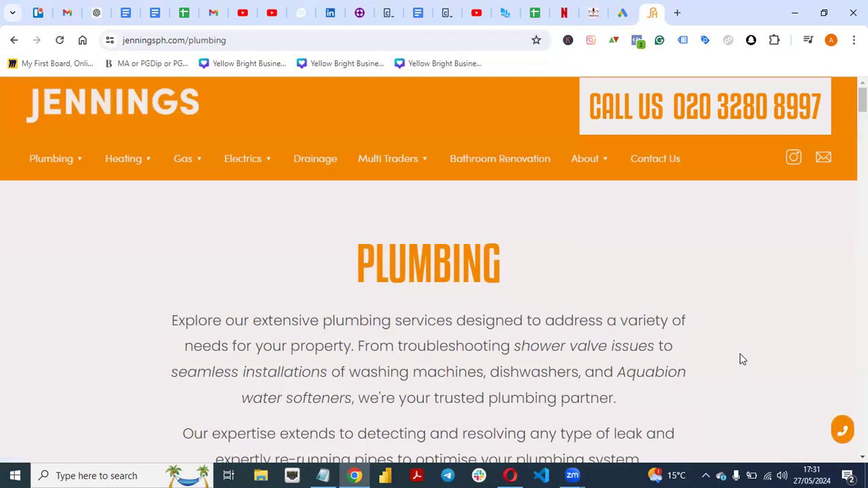
scroll(739, 354, "down", 6)
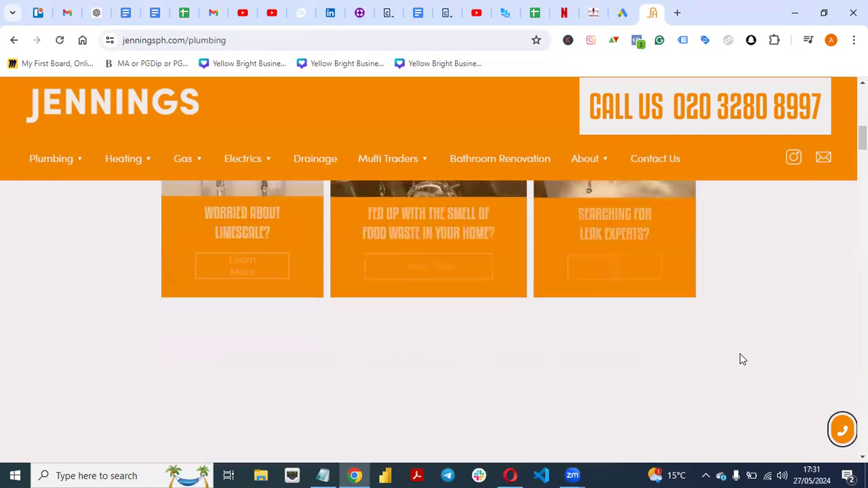
scroll(740, 359, "down", 5)
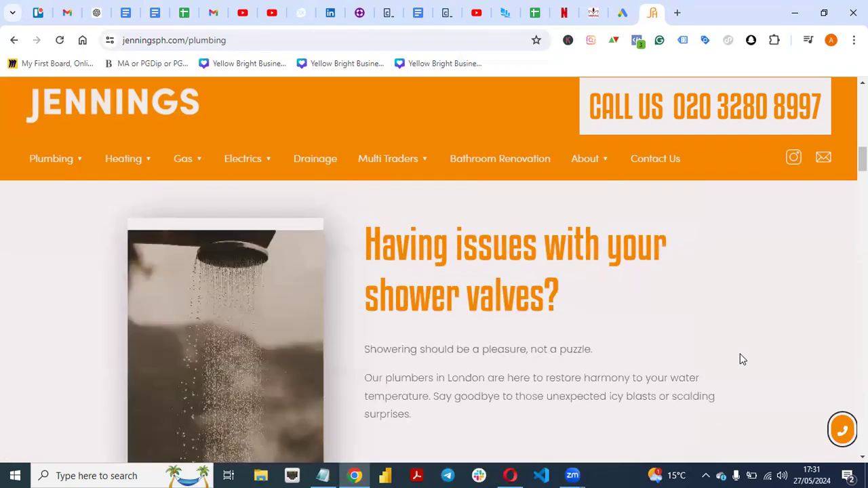
scroll(740, 360, "up", 10)
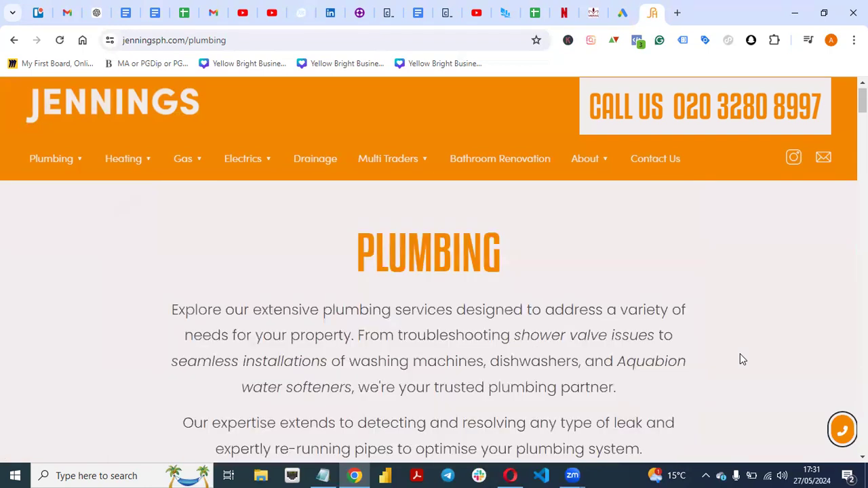
scroll(740, 354, "down", 10)
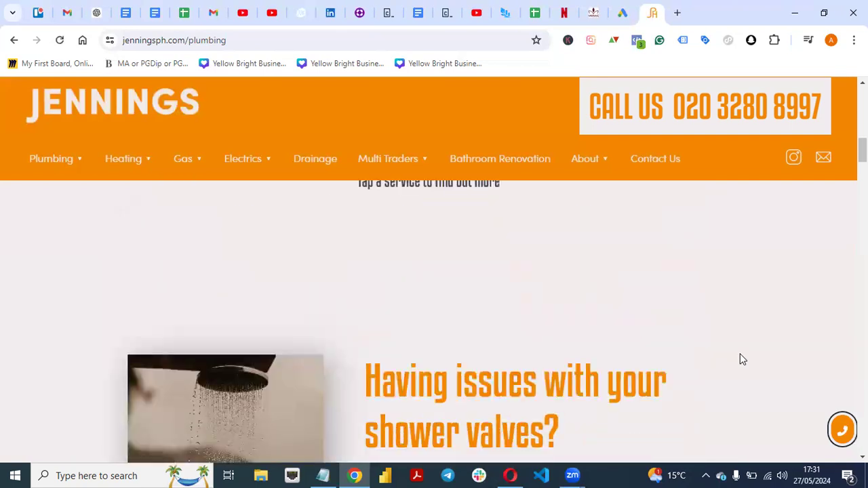
scroll(740, 359, "down", 5)
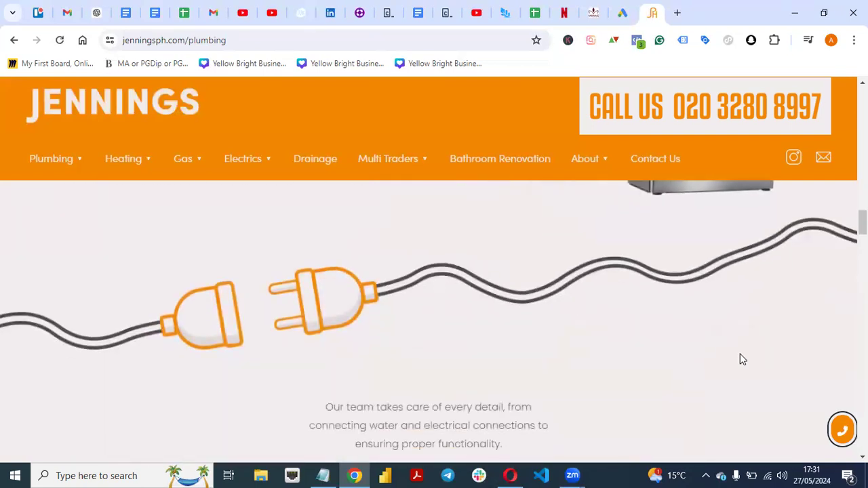
scroll(739, 359, "down", 10)
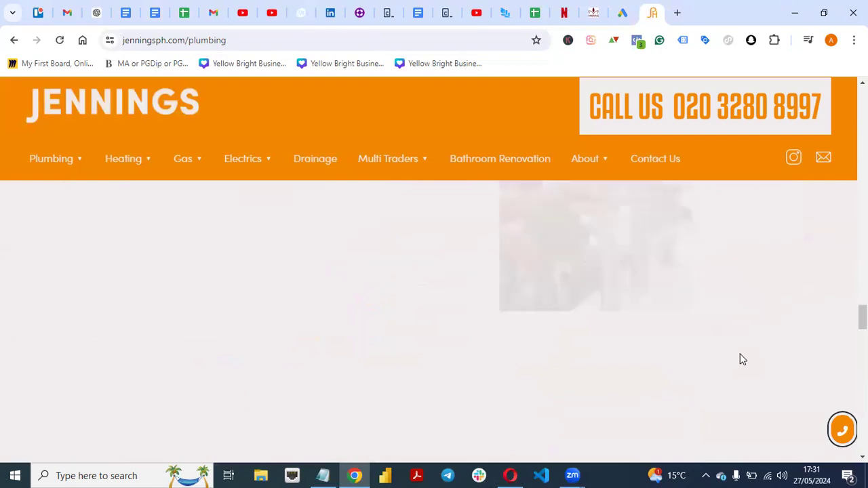
scroll(740, 359, "down", 8)
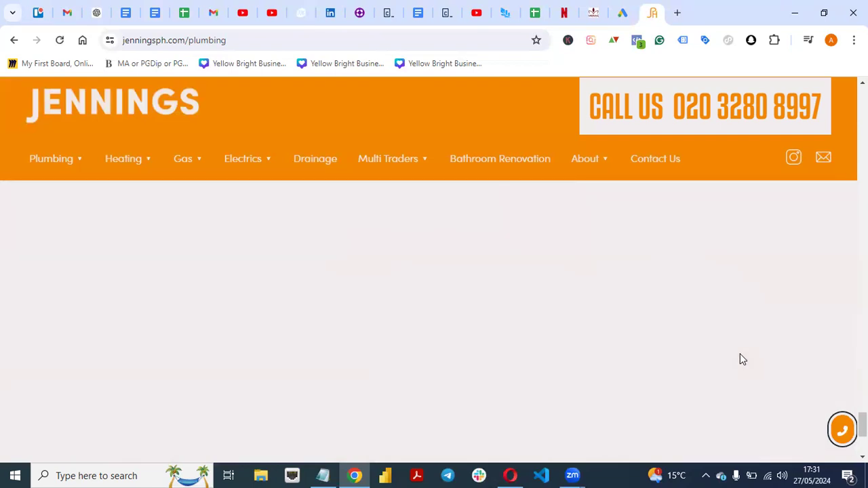
scroll(739, 359, "down", 3)
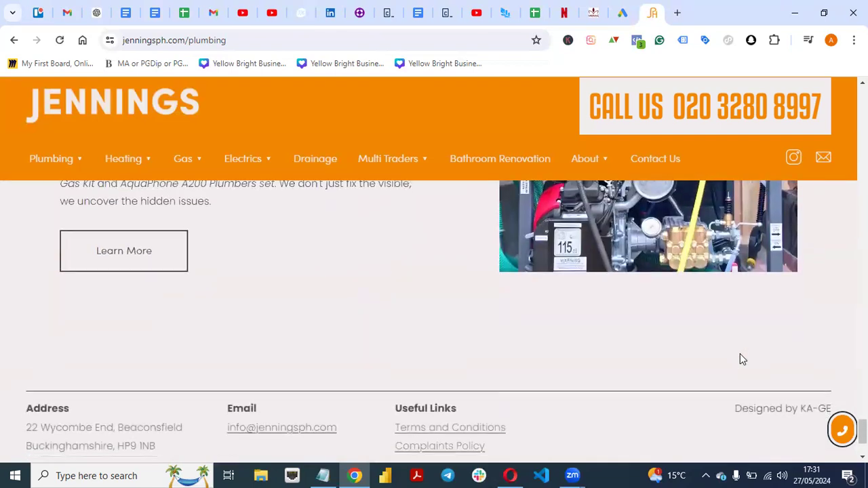
scroll(741, 359, "down", 1)
scroll(741, 360, "up", 6)
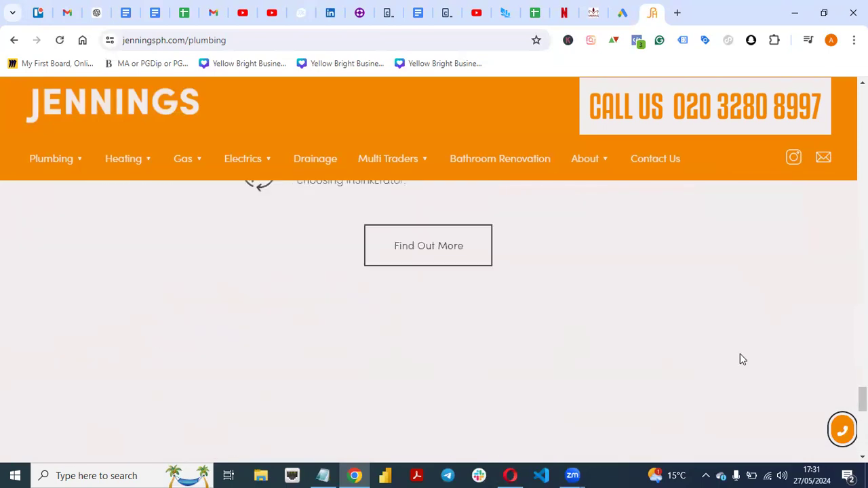
scroll(742, 359, "up", 10)
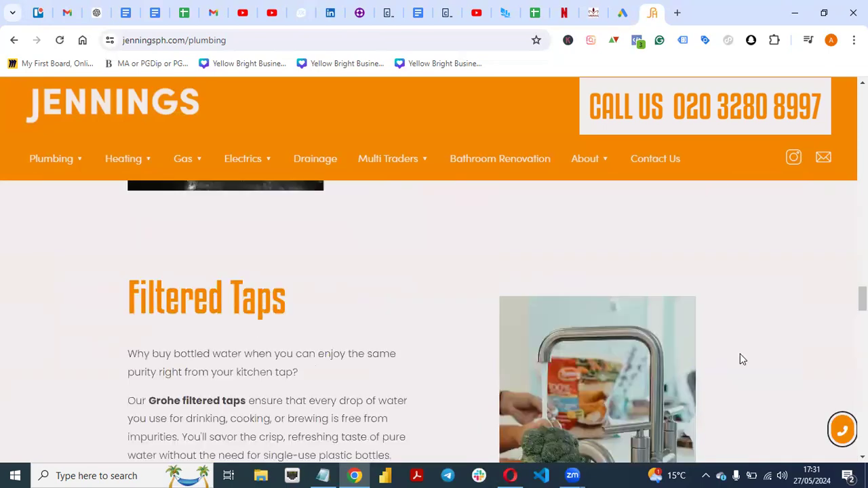
scroll(741, 359, "up", 10)
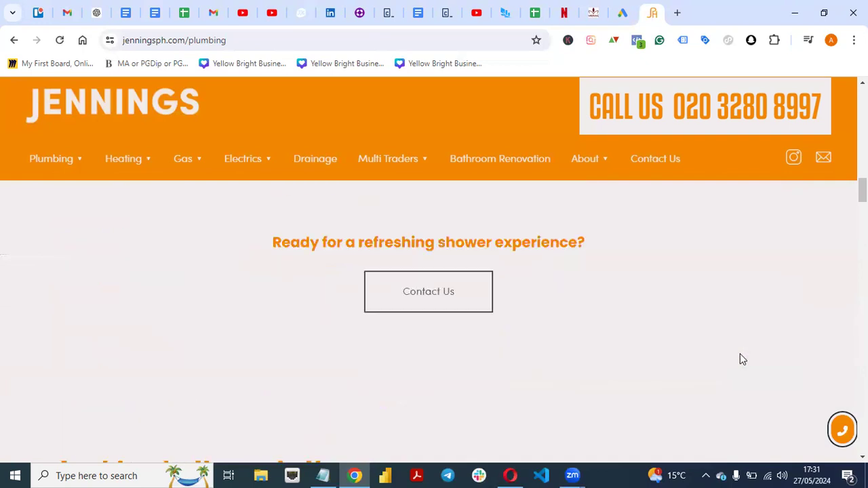
scroll(741, 359, "up", 10)
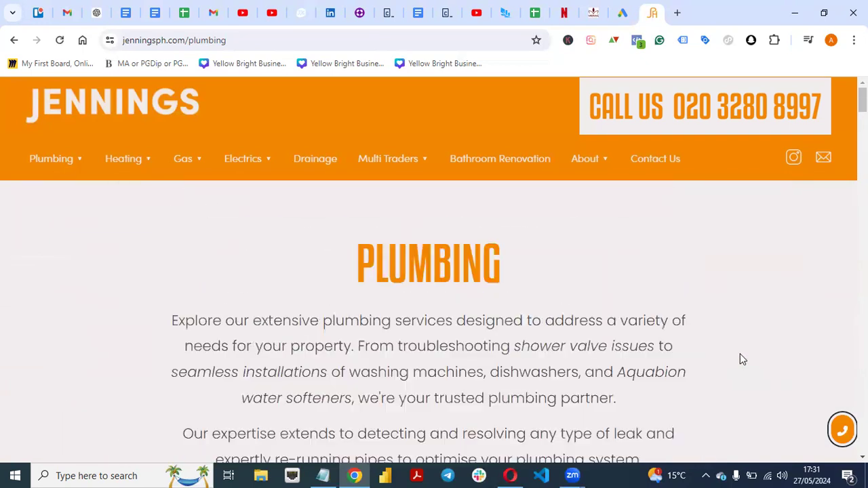
Switch to Google Ads and open the account's Conversions summary.
left_click(622, 13)
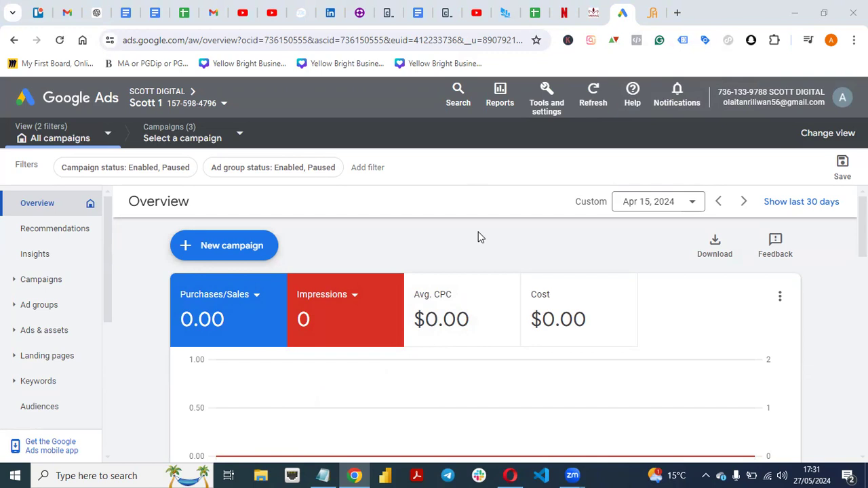
left_click(652, 13)
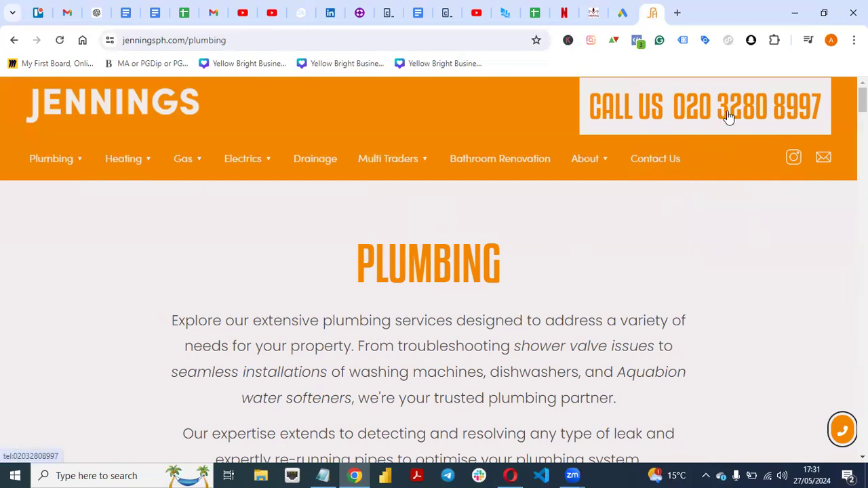
left_click(621, 13)
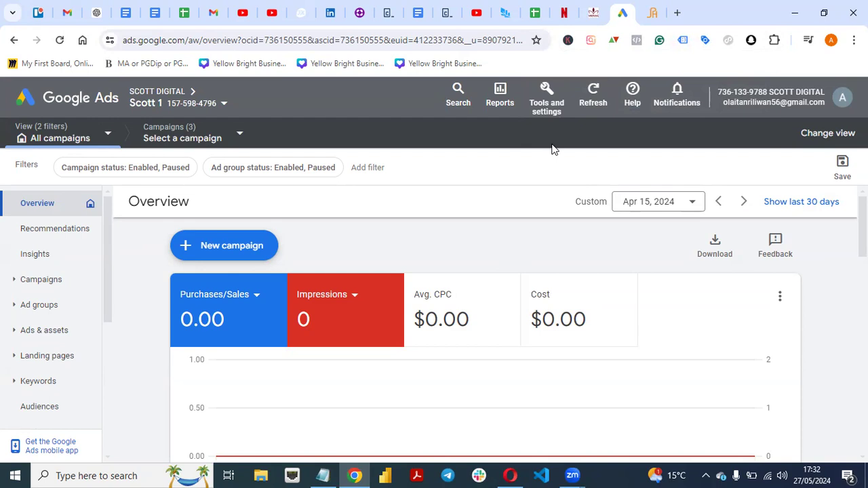
left_click(555, 99)
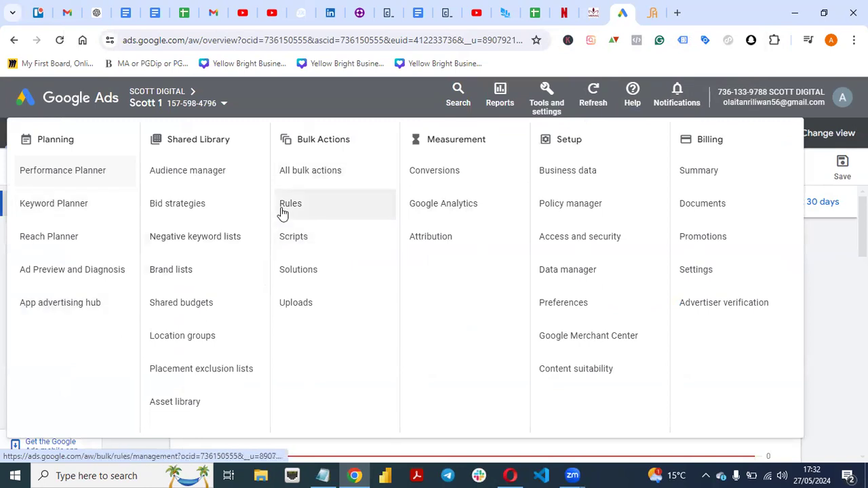
left_click(423, 176)
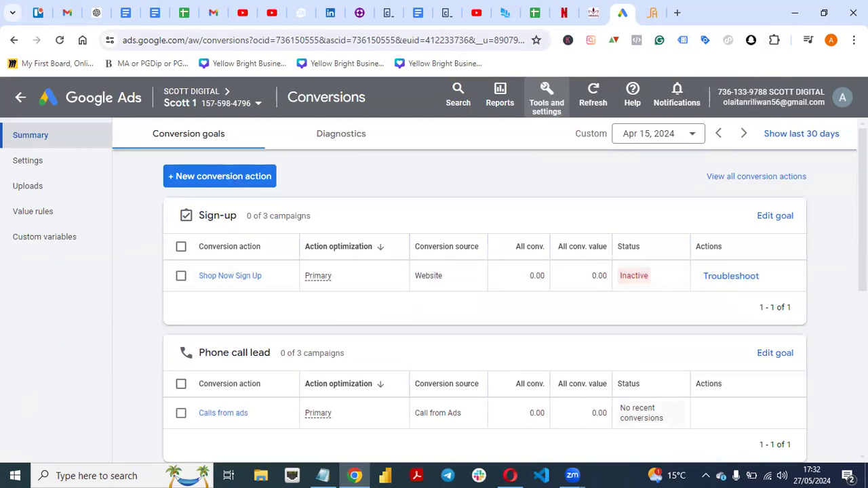
Examine the existing sign-up, phone call lead and engagement conversion goals.
scroll(405, 290, "down", 3)
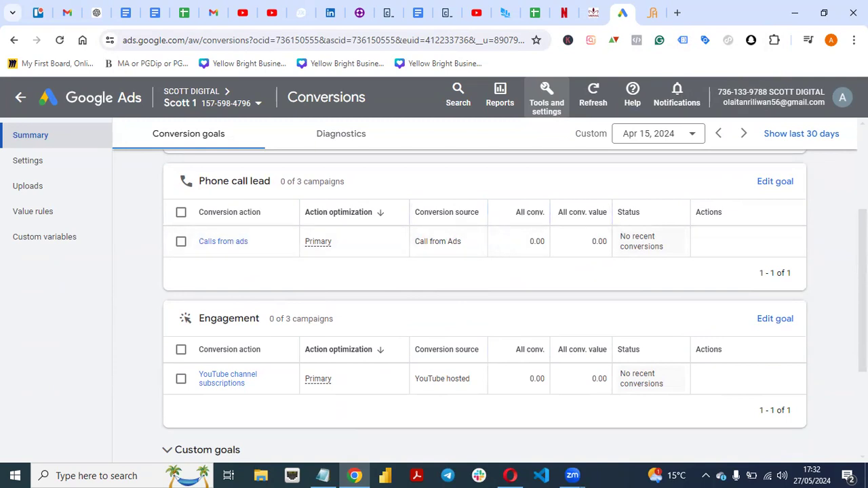
scroll(418, 274, "up", 5)
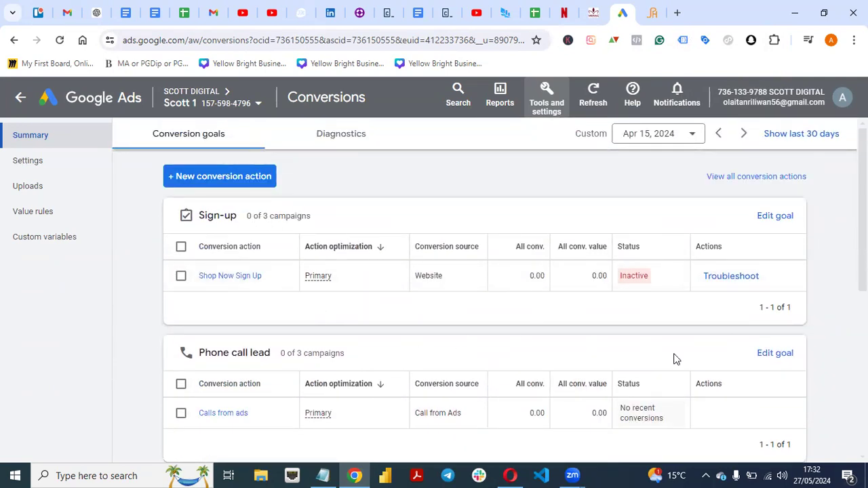
scroll(488, 291, "down", 2)
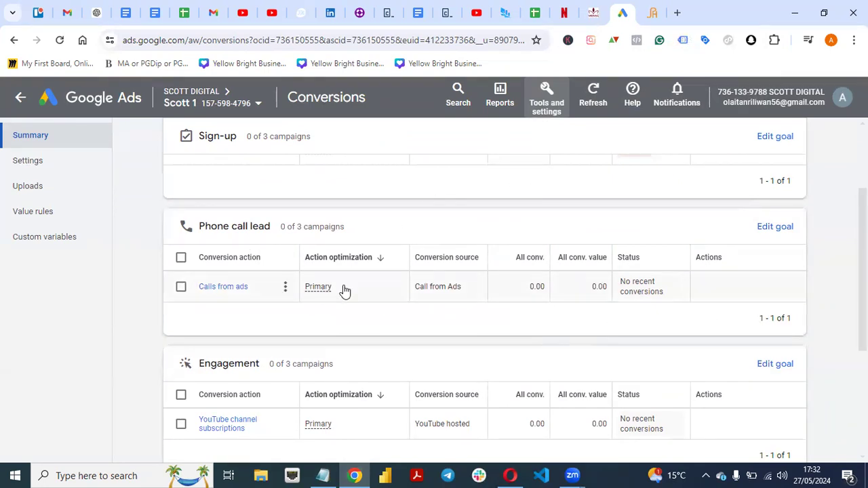
scroll(485, 291, "up", 2)
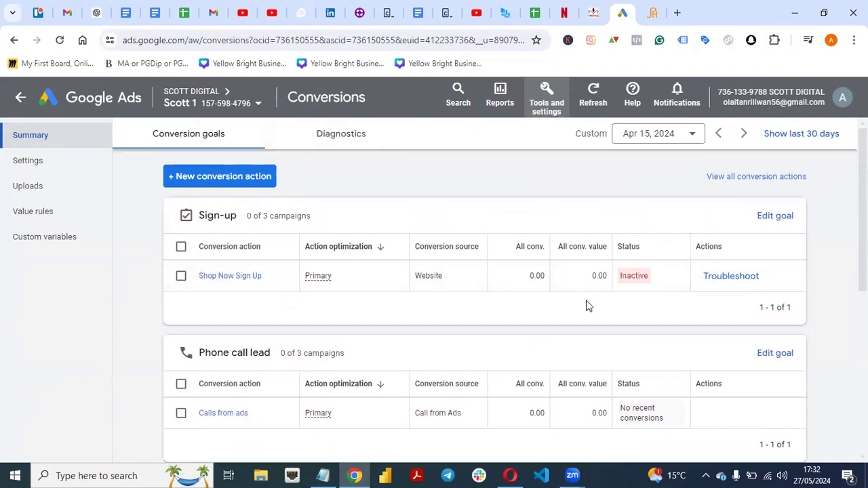
scroll(485, 292, "down", 3)
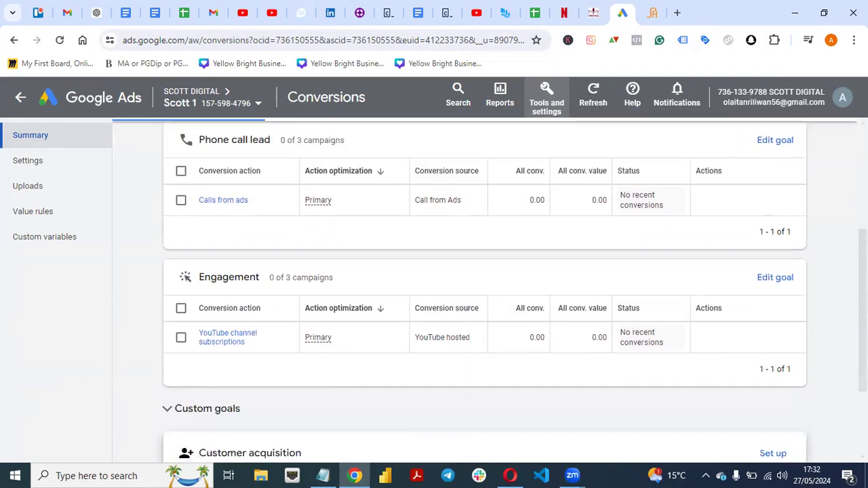
scroll(484, 291, "up", 1)
scroll(485, 291, "up", 2)
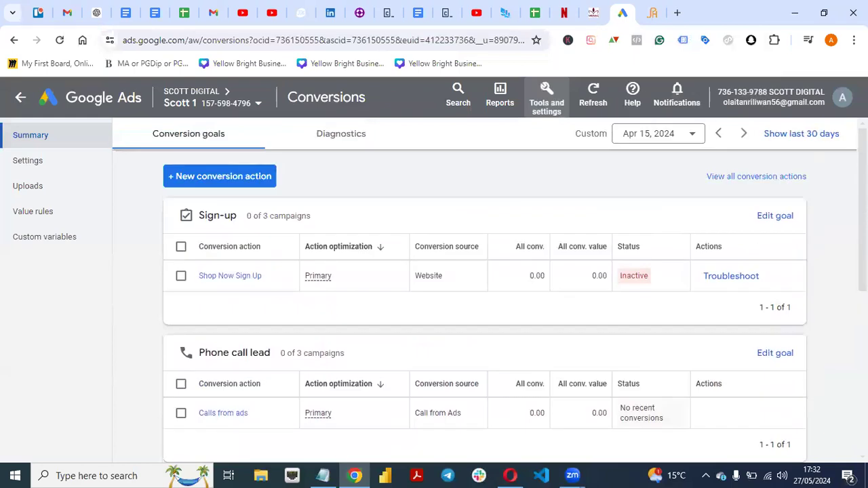
Start a new phone calls conversion action that tracks calls to a phone number on the website.
left_click(222, 177)
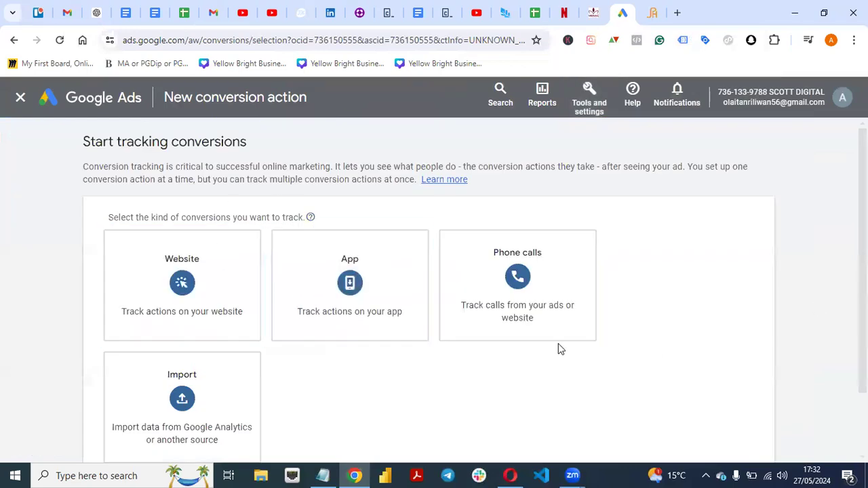
left_click(519, 316)
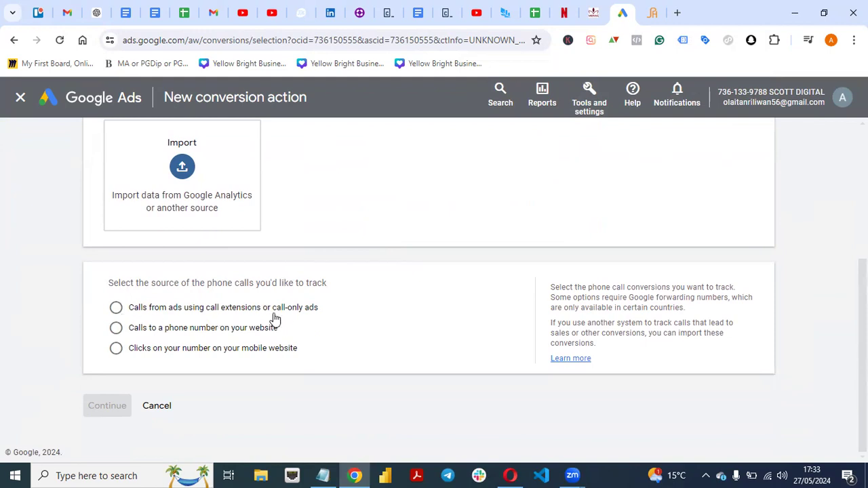
left_click(116, 328)
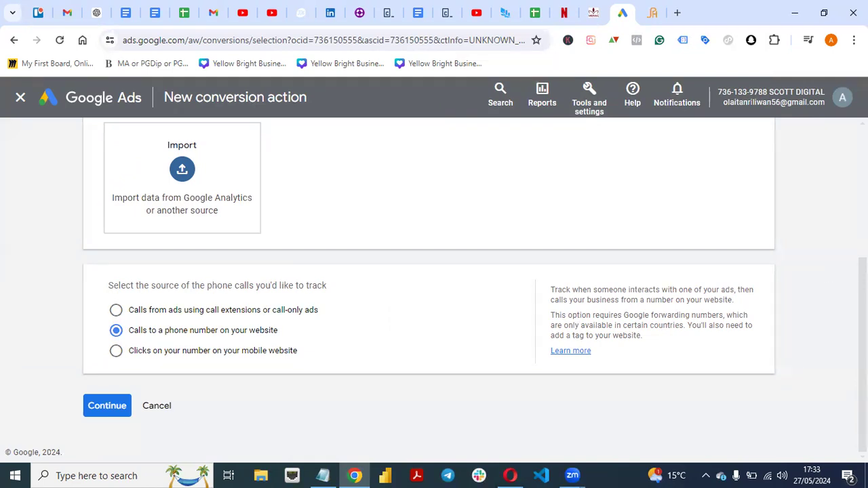
left_click(101, 407)
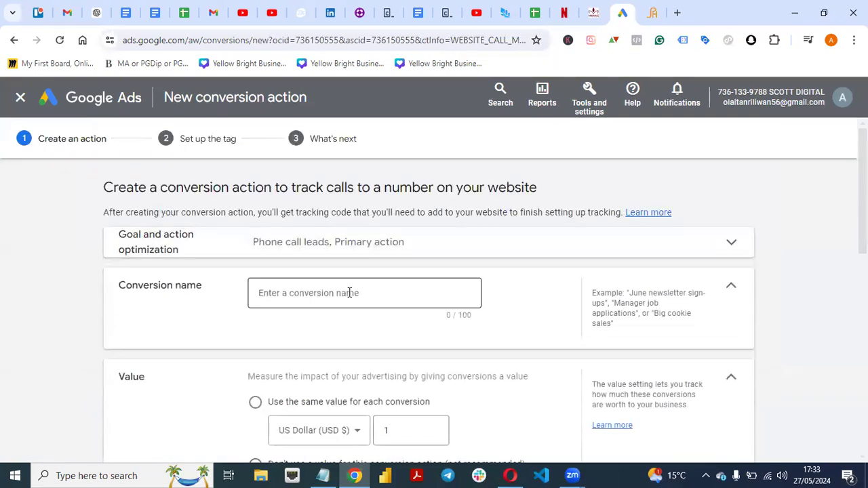
Name the conversion action "Phone Call" and expand its goal and action optimization settings.
left_click(314, 293)
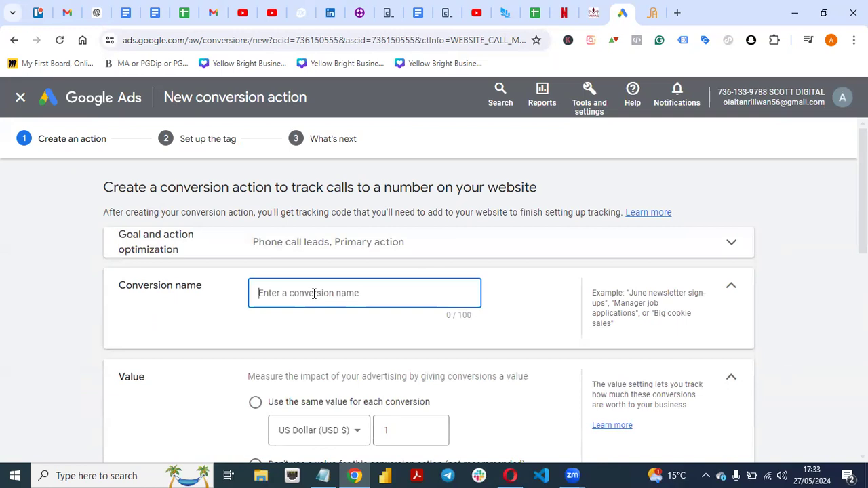
type("Phone Call")
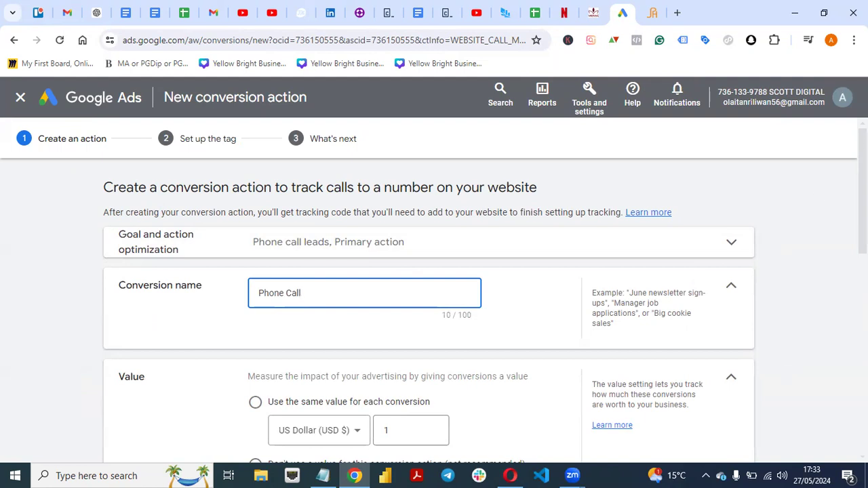
scroll(728, 204, "down", 2)
scroll(728, 204, "up", 1)
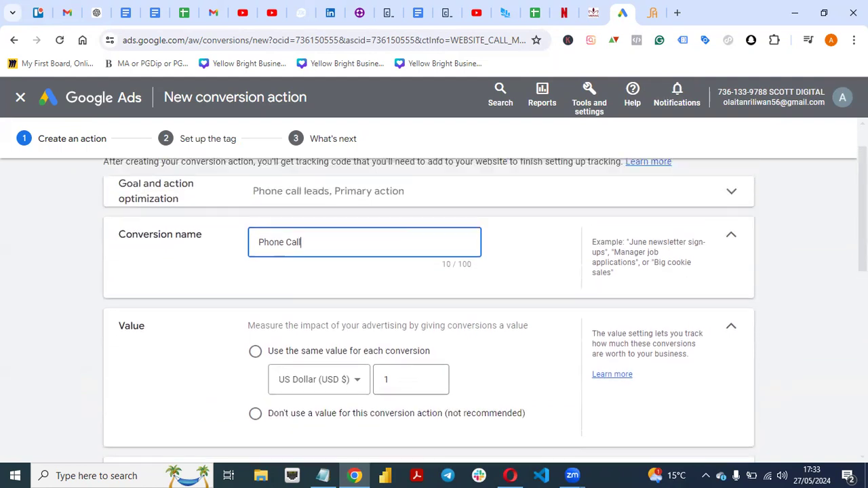
left_click(730, 194)
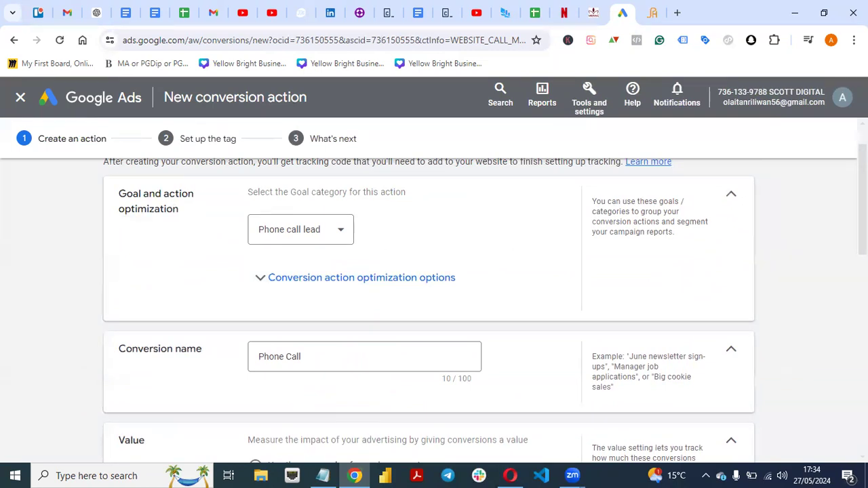
scroll(434, 305, "down", 3)
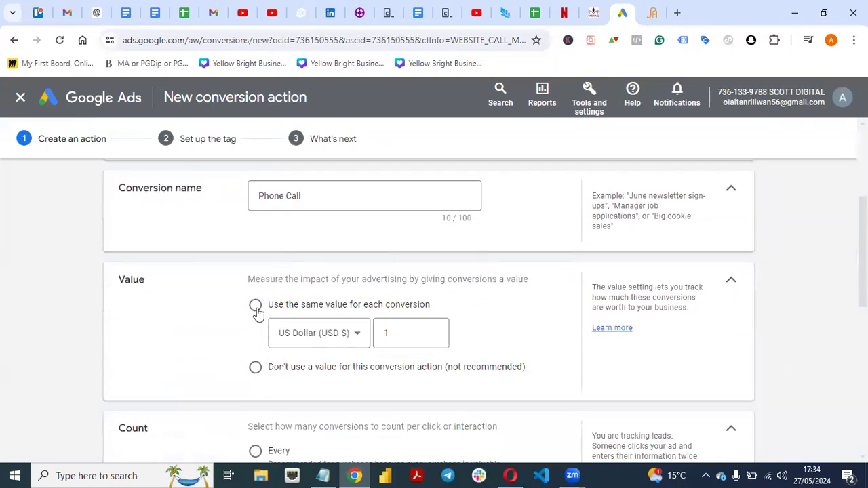
Use the same value for each conversion and set it to 50 US dollars.
left_click(256, 307)
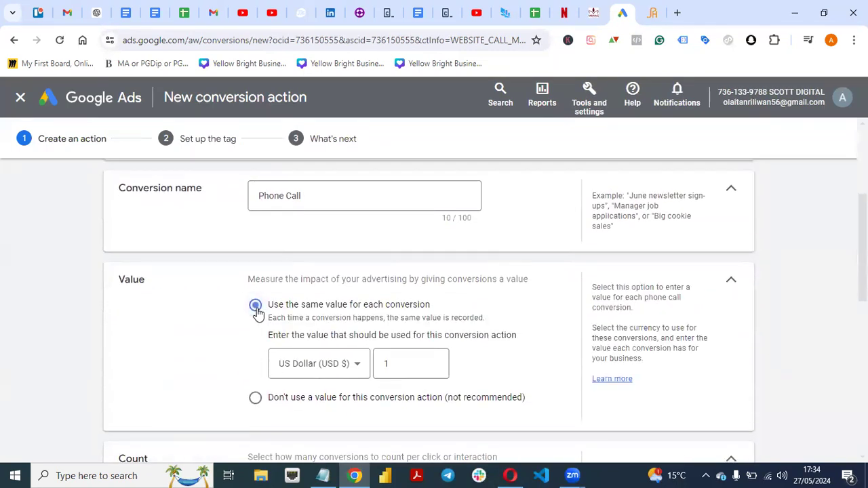
left_click(412, 368)
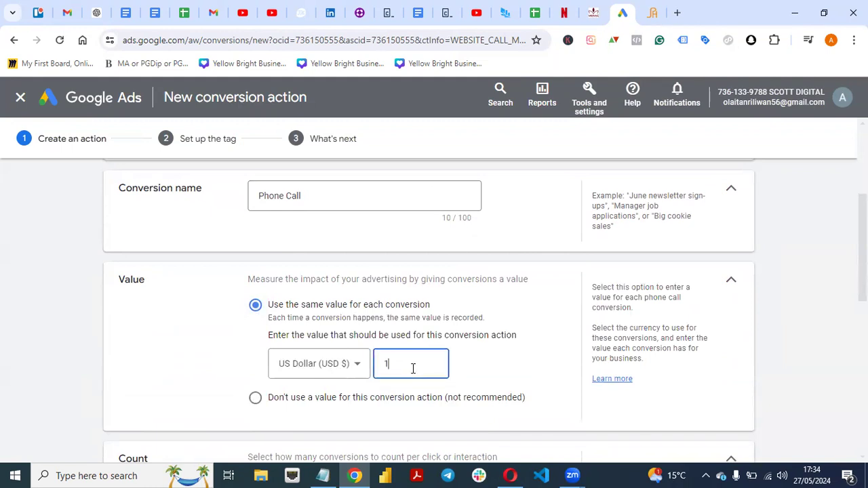
key("BackSpace")
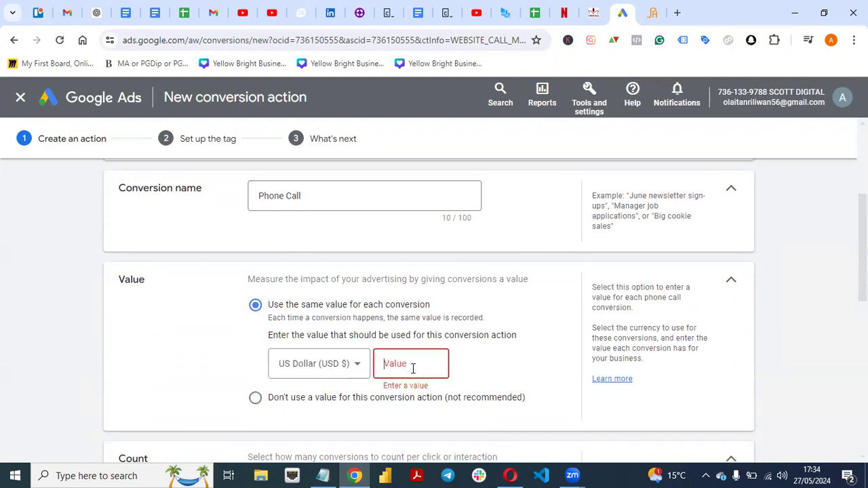
type("50")
left_click(824, 274)
Copy the phone number from the Jennings website into the destination number for United States and remove its leading zero.
scroll(382, 332, "down", 8)
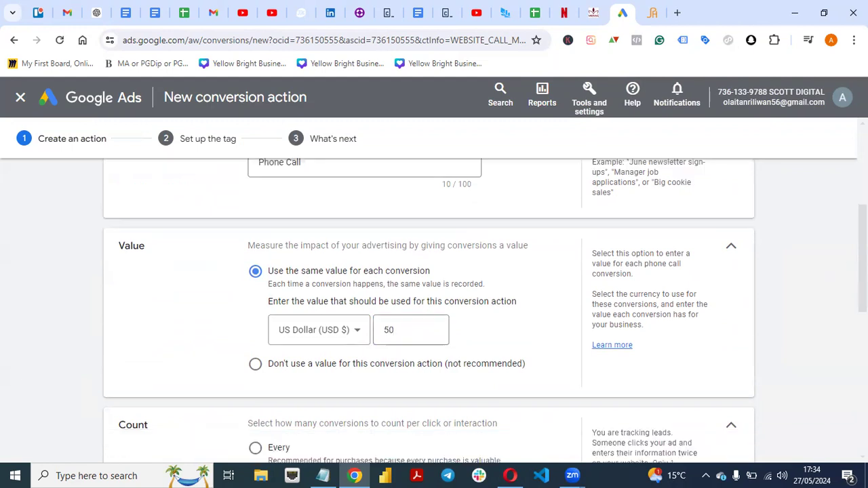
scroll(383, 332, "up", 1)
left_click(429, 250)
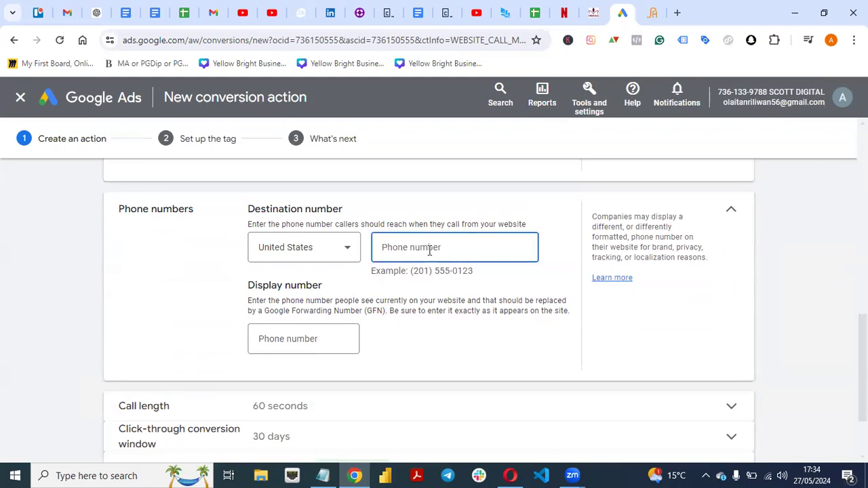
left_click(648, 14)
left_click_drag(667, 102, 827, 111)
key("ctrl+c")
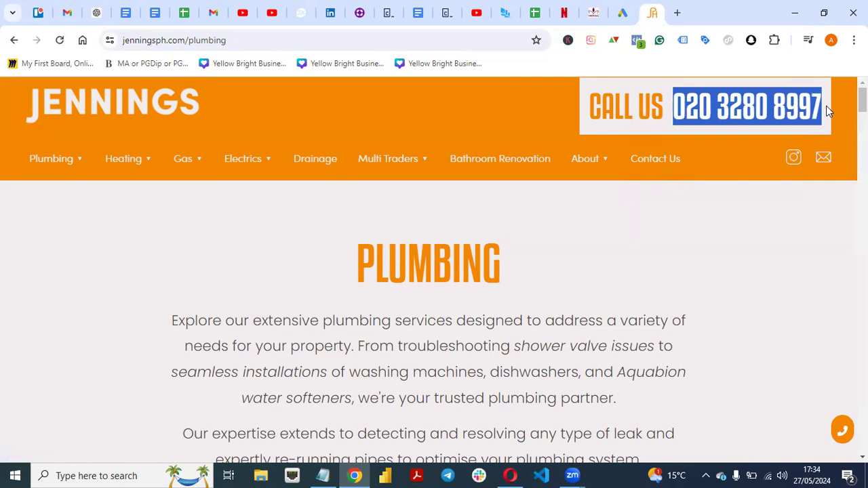
left_click(621, 13)
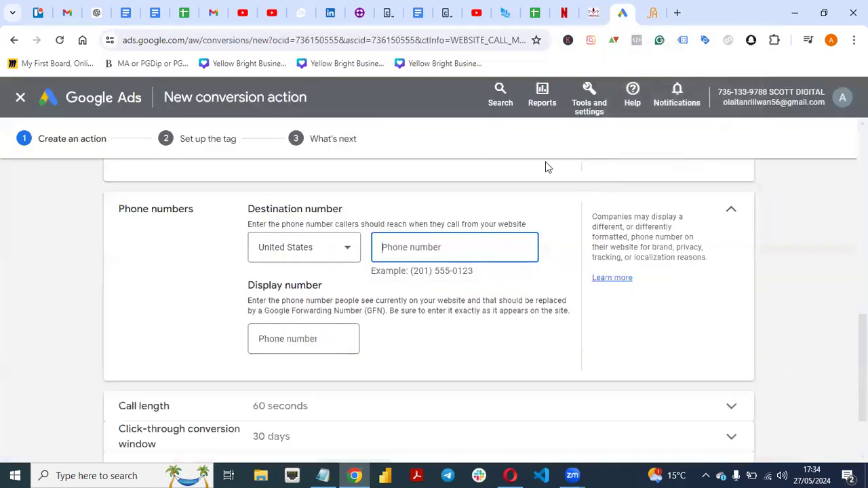
key("ctrl+v")
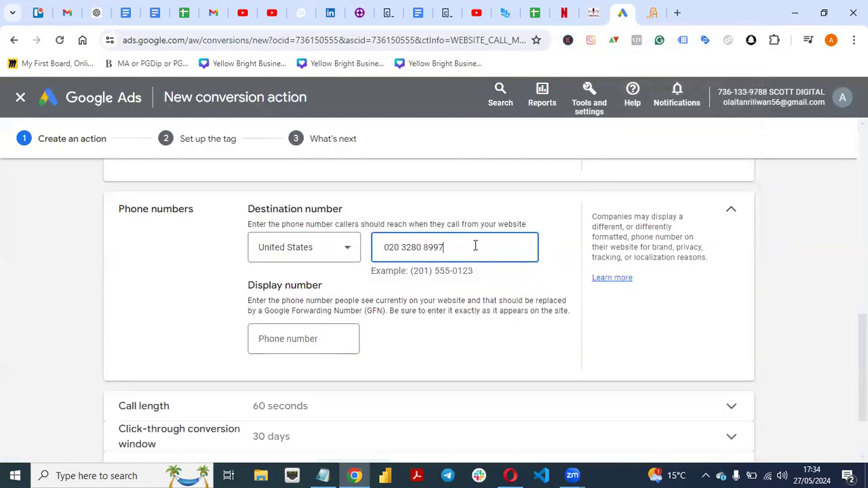
left_click(389, 247)
key("BackSpace")
left_click(490, 308)
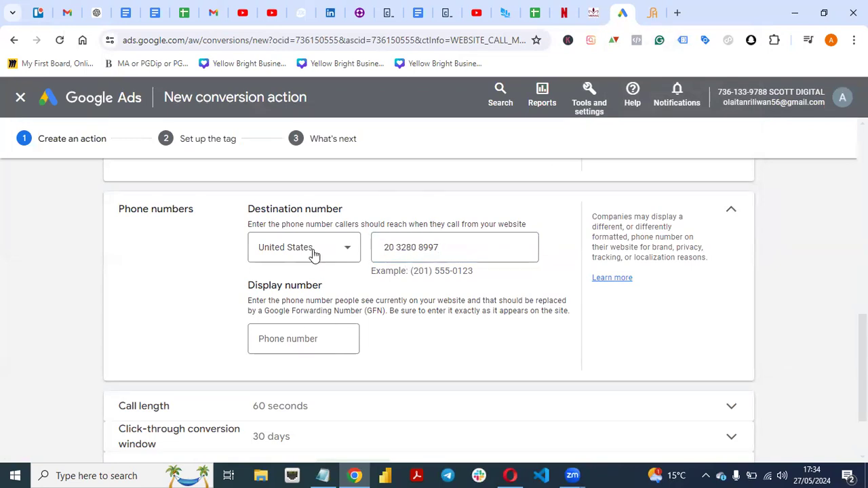
left_click(348, 248)
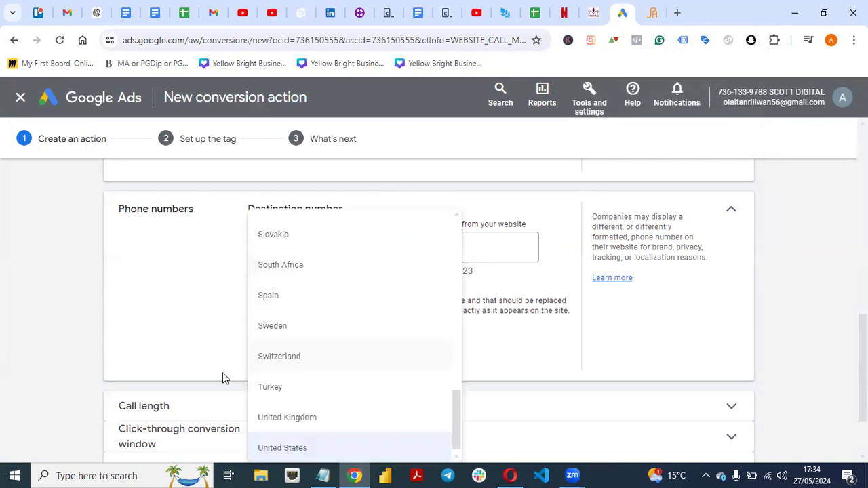
left_click(170, 310)
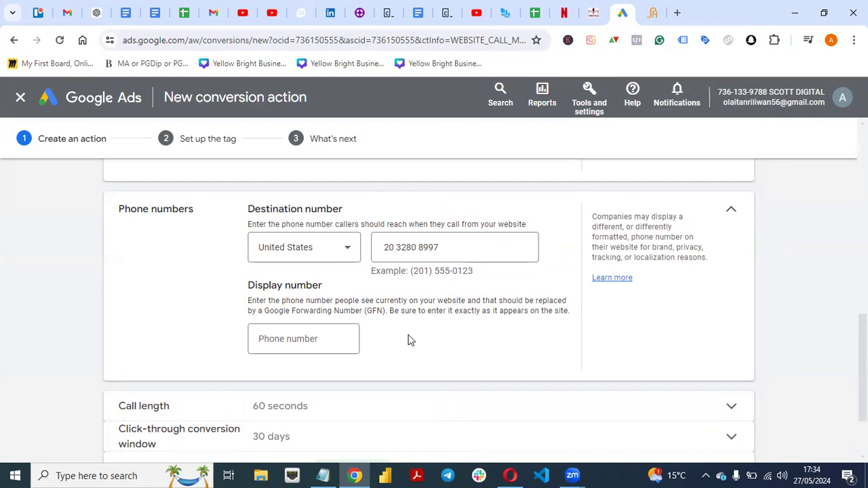
Copy the destination phone number into the display number.
left_click_drag(451, 248, 374, 255)
key("ctrl+c")
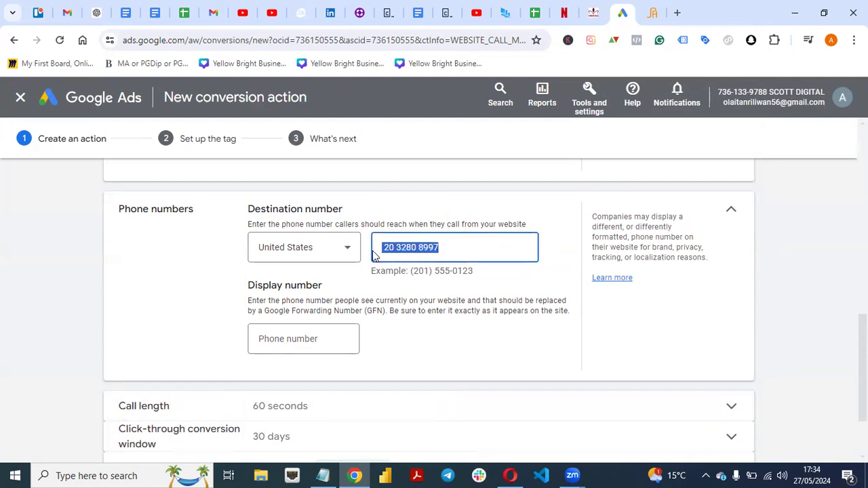
left_click(307, 339)
key("ctrl+v")
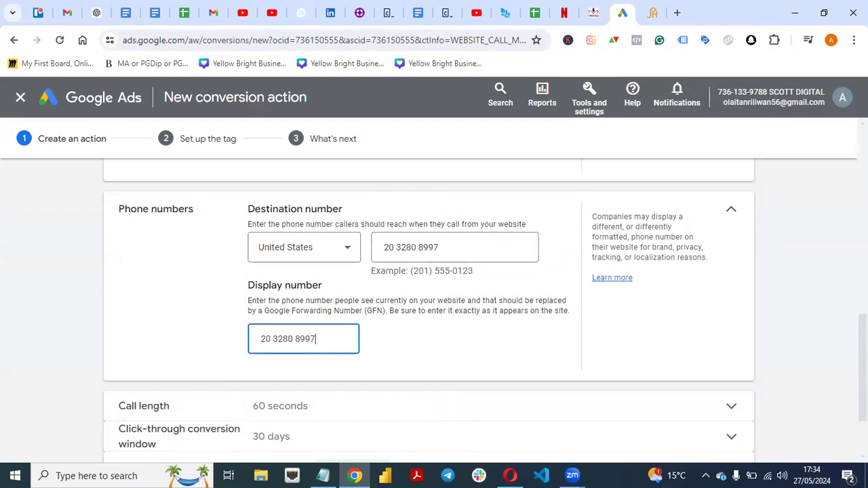
Try a minimum call length of 120 seconds and set it back to 60 seconds.
scroll(709, 370, "down", 2)
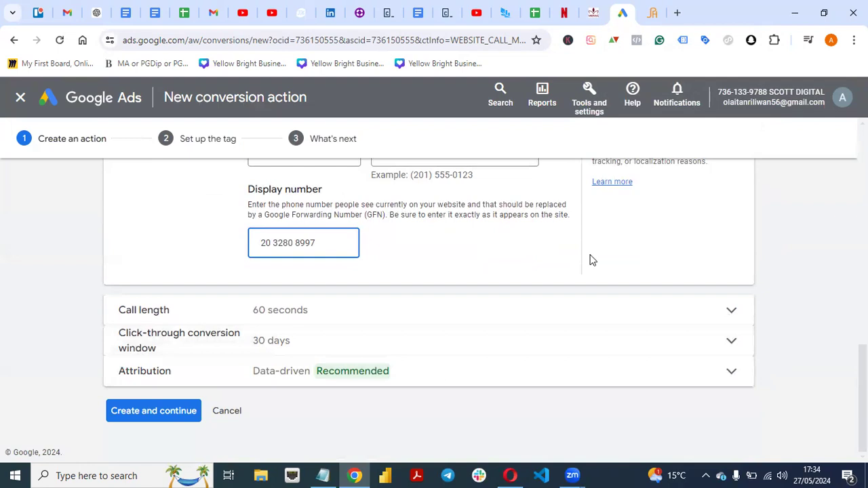
left_click(228, 313)
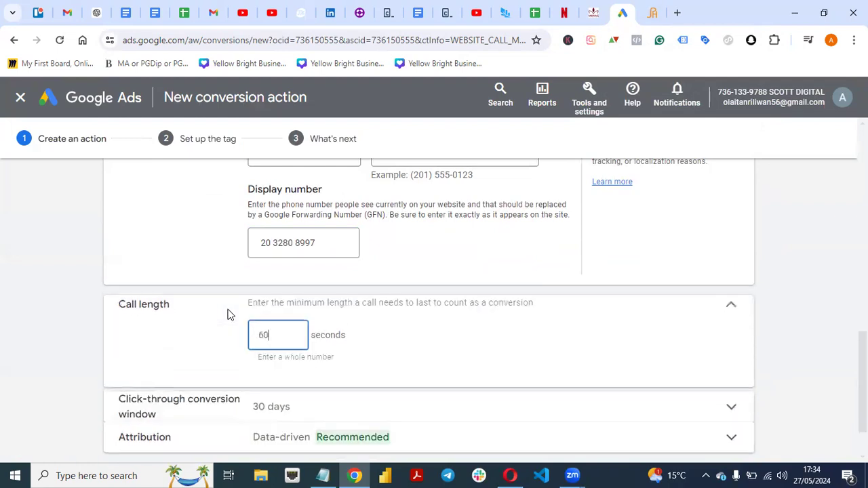
scroll(434, 310, "down", 2)
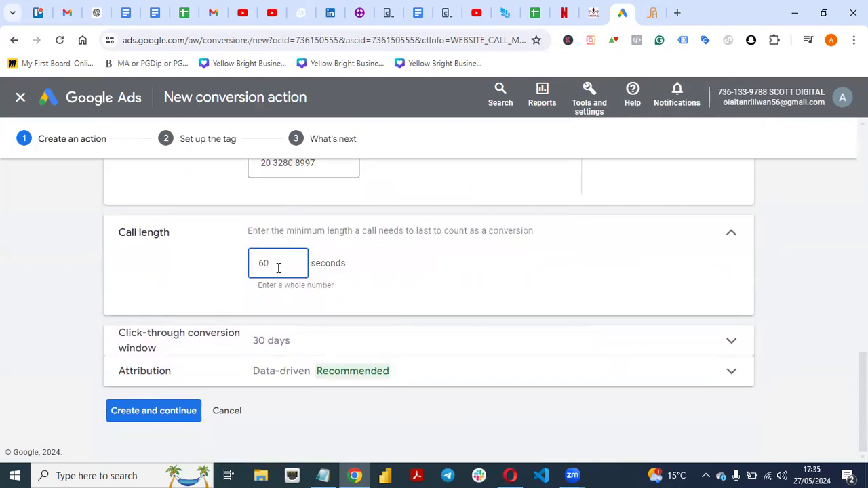
key("BackSpace")
key("BackSpace")
type("120")
key("BackSpace")
key("BackSpace")
key("BackSpace")
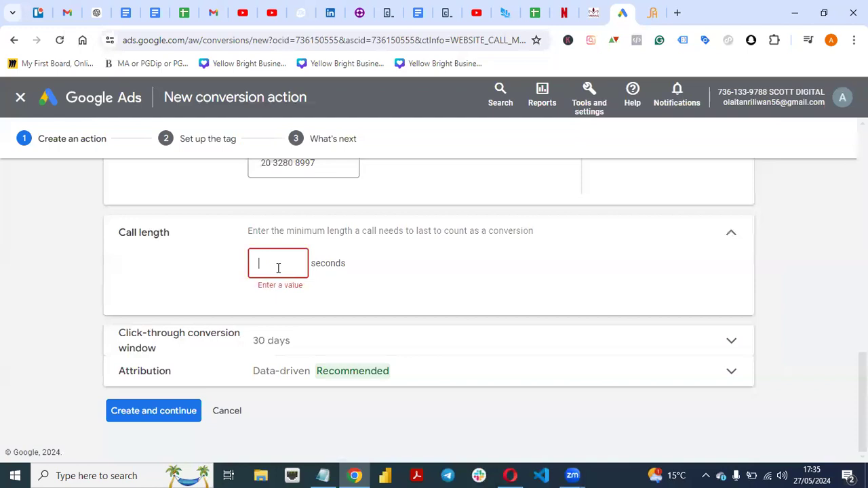
type("60")
left_click(732, 235)
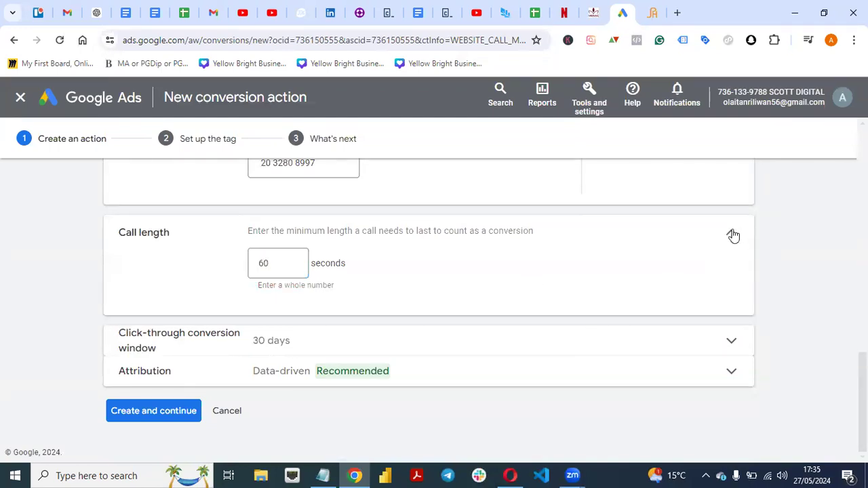
Create the conversion action and choose to install the tag yourself, bringing up its phone snippet.
left_click(135, 421)
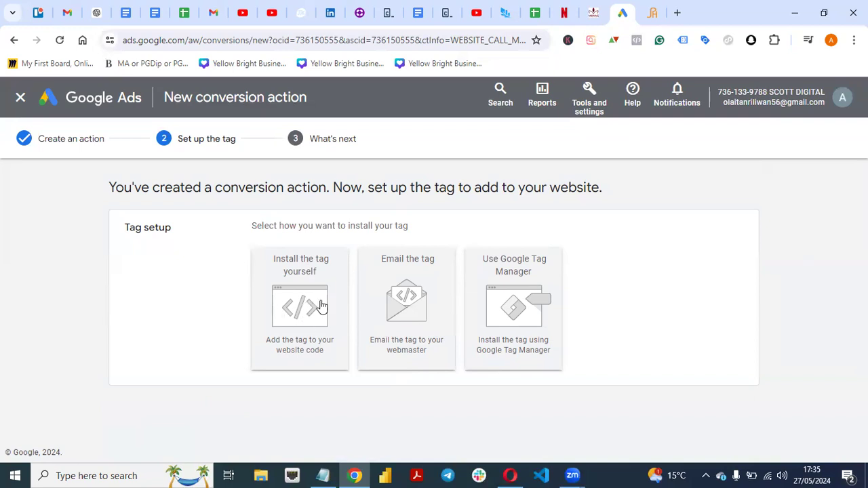
left_click(300, 280)
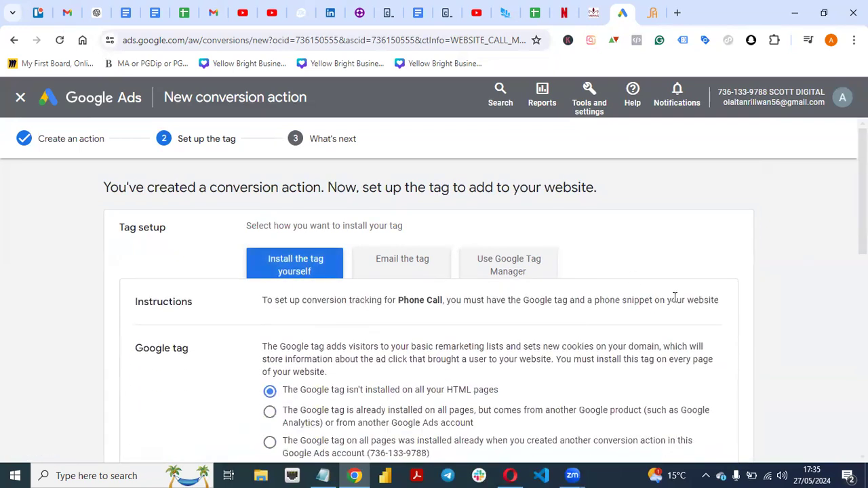
scroll(145, 269, "down", 7)
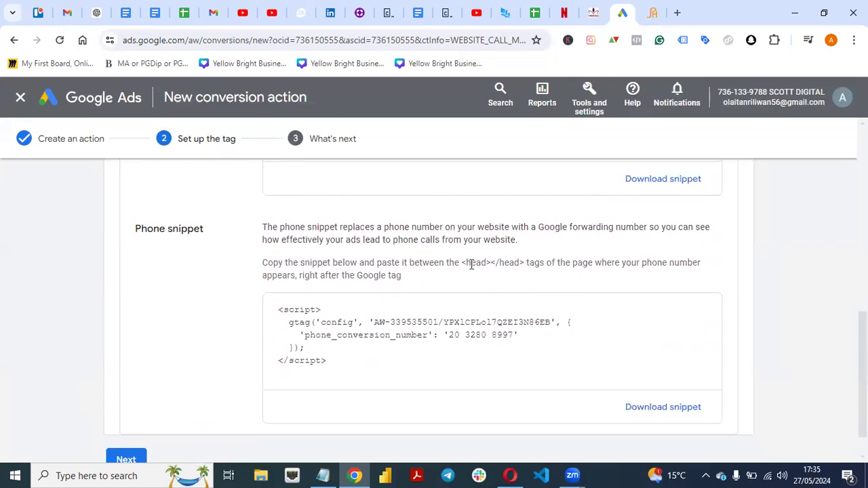
Compare the phone snippet with the phone number and call button on the Jennings website and review the tag installation instructions.
left_click(652, 12)
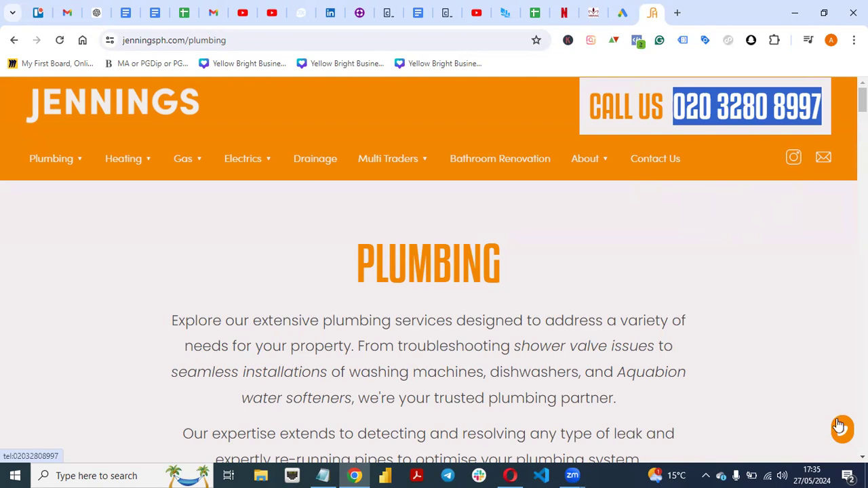
left_click(621, 15)
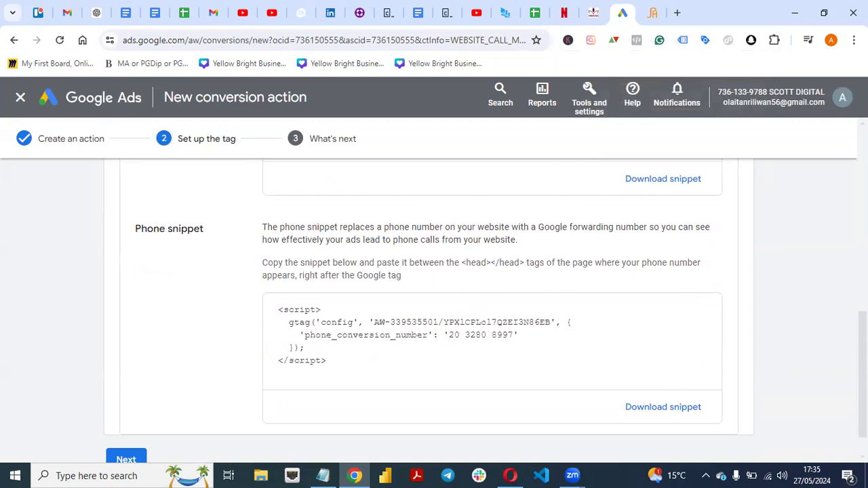
scroll(434, 305, "down", 1)
scroll(434, 305, "up", 3)
scroll(433, 305, "down", 1)
scroll(434, 305, "down", 2)
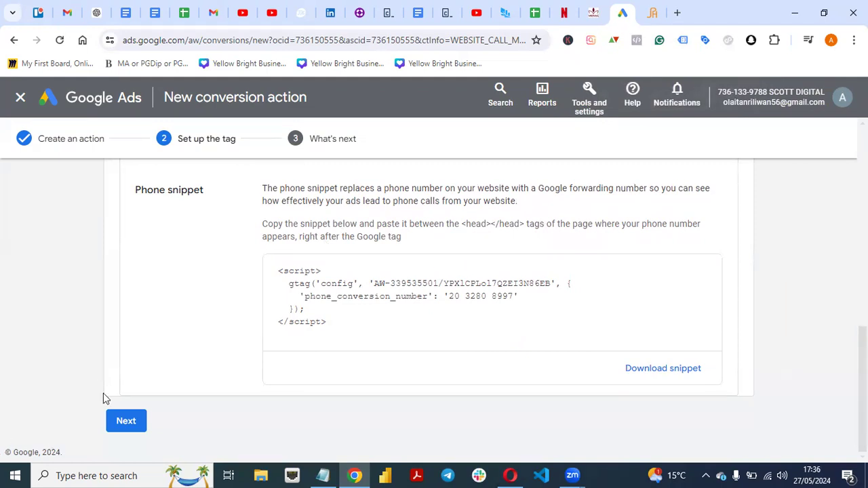
scroll(434, 305, "up", 4)
scroll(434, 305, "down", 4)
scroll(434, 305, "up", 5)
scroll(434, 305, "up", 3)
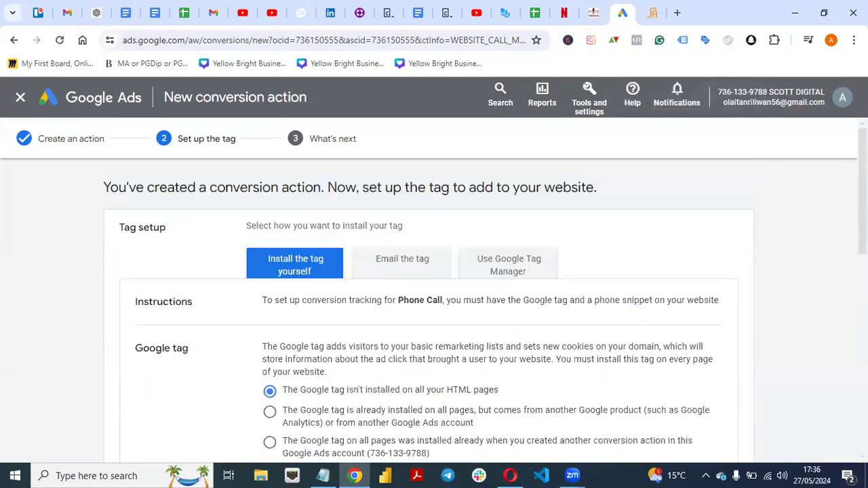
Check the Google Tag Manager installation instructions and return to the option for installing the tag yourself.
left_click(509, 264)
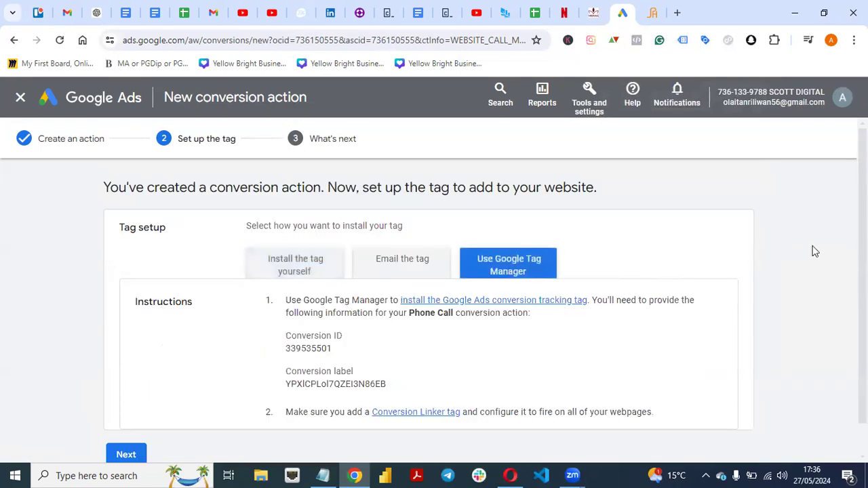
scroll(434, 305, "down", 1)
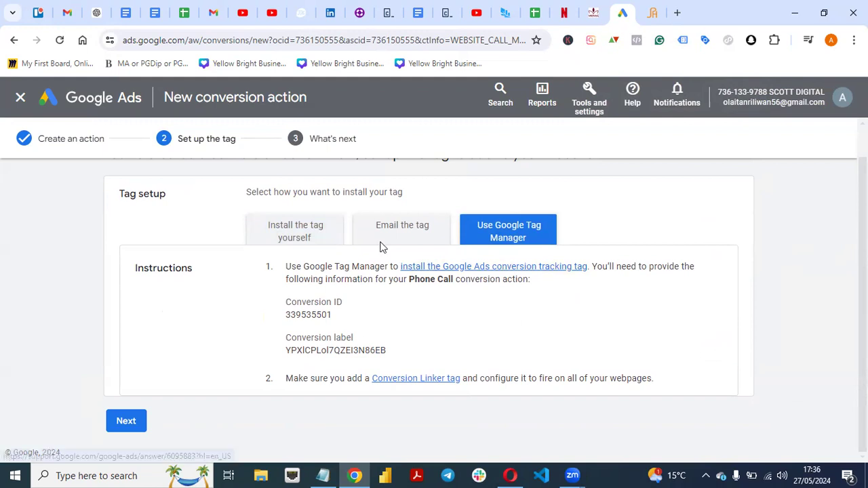
left_click(288, 235)
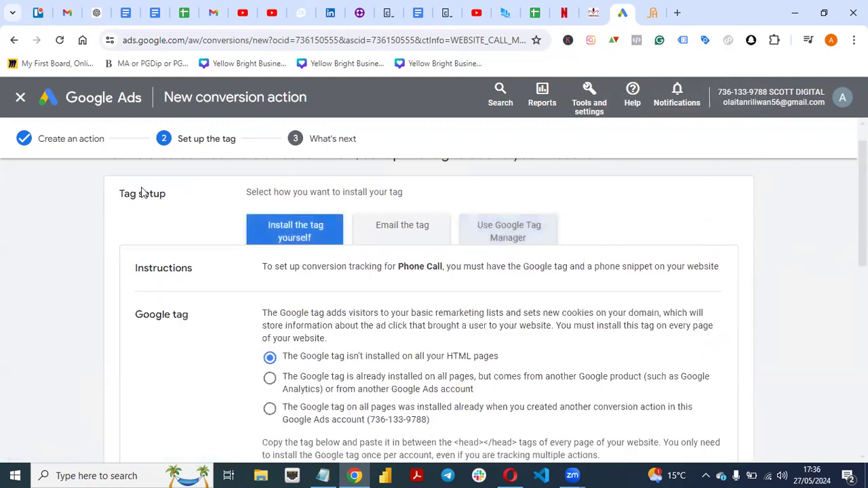
Close the tag setup and remove the "Phone Call" conversion action from the phone call lead goal.
left_click(19, 99)
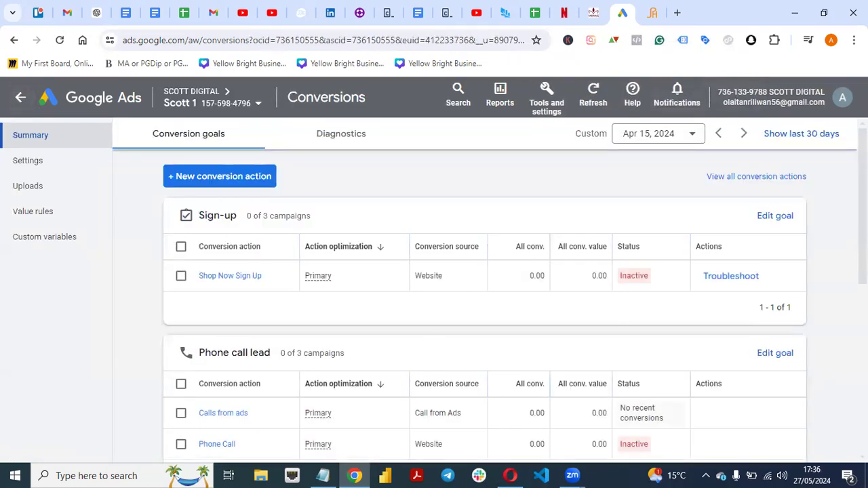
scroll(350, 271, "down", 4)
left_click(180, 188)
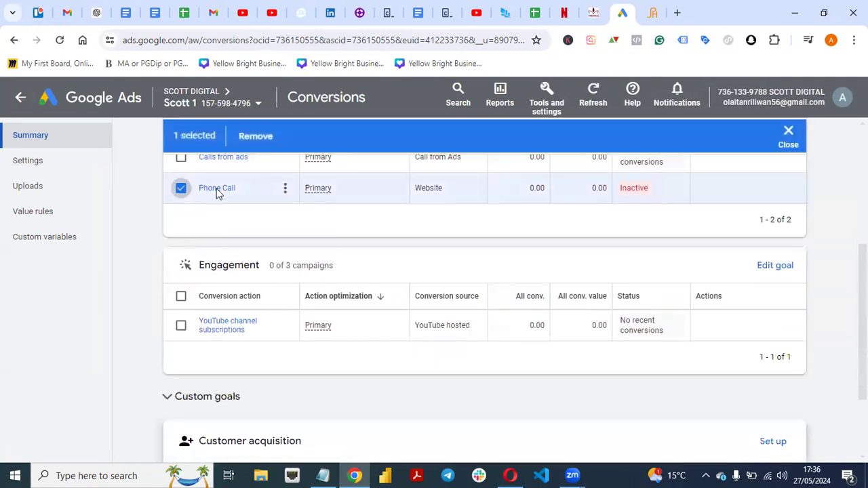
left_click(251, 135)
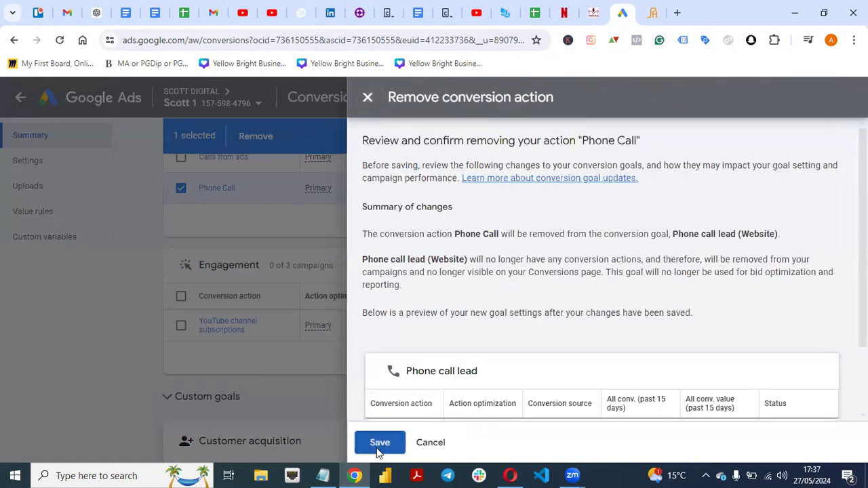
left_click(377, 447)
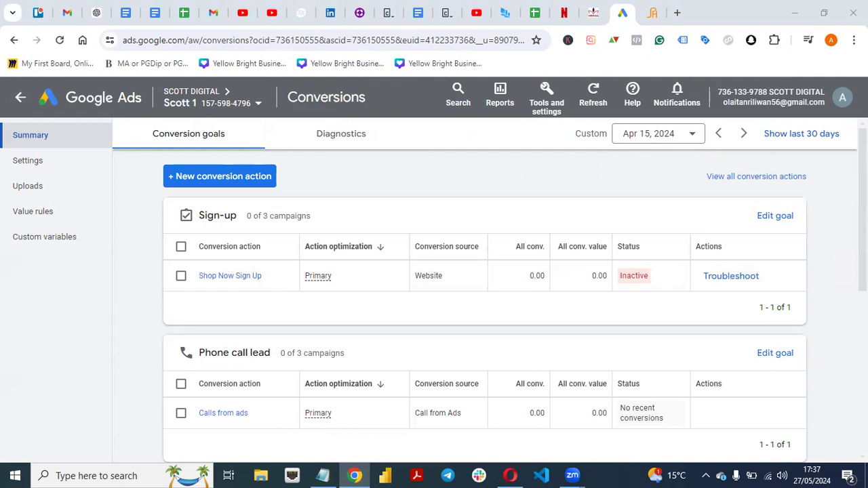
Open Keyword Planner and start discovering new keywords.
left_click(542, 105)
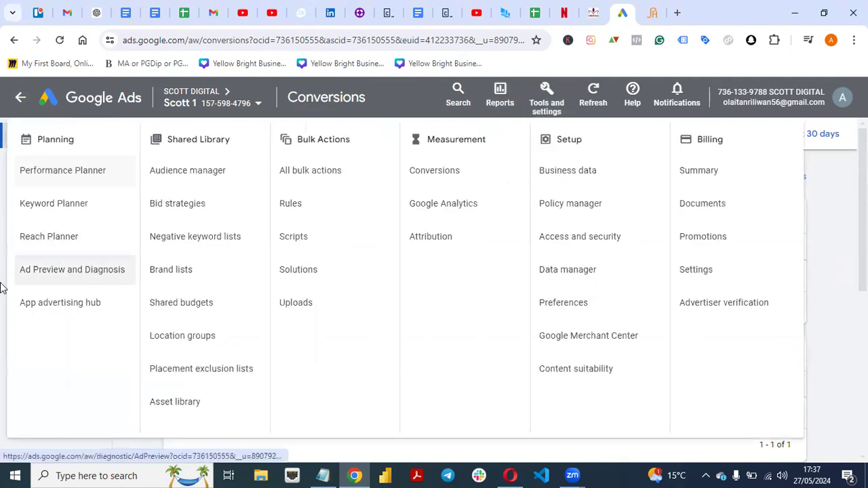
left_click(59, 210)
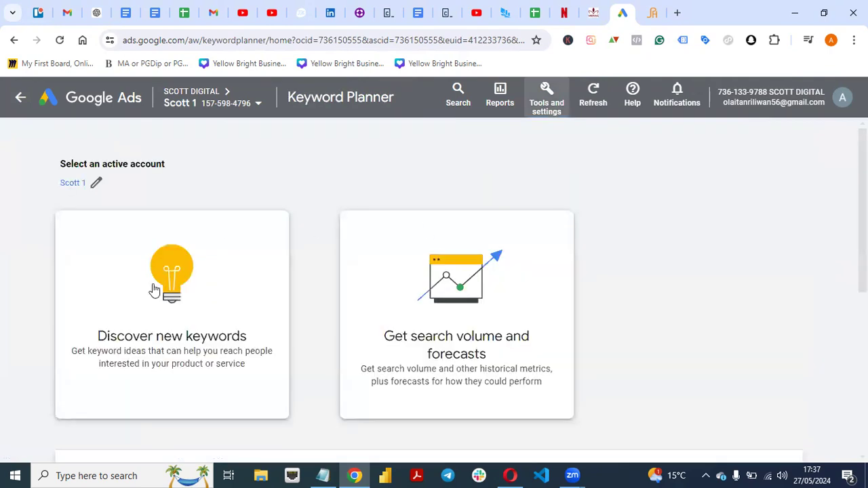
left_click(180, 340)
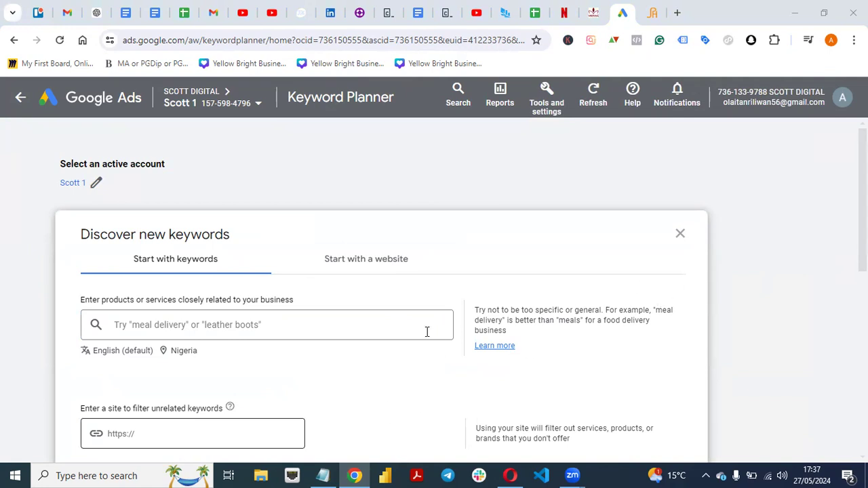
Leave Keyword Planner and start a new campaign with the Leads objective.
left_click(17, 103)
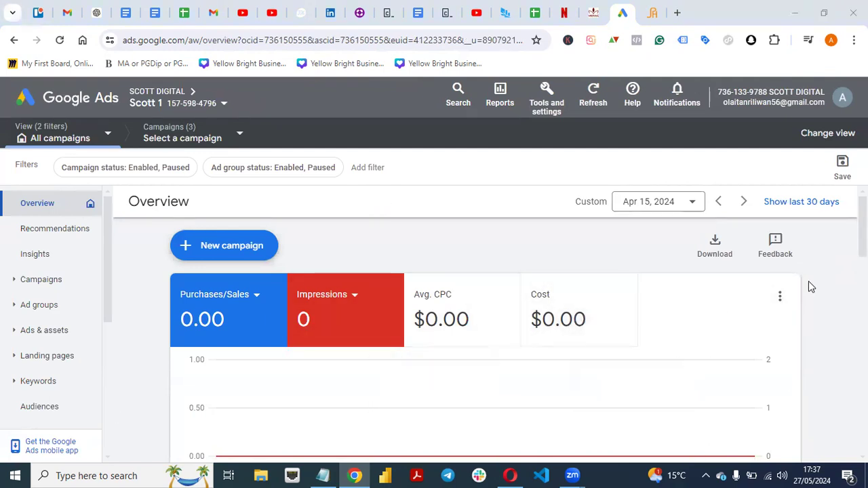
left_click(652, 13)
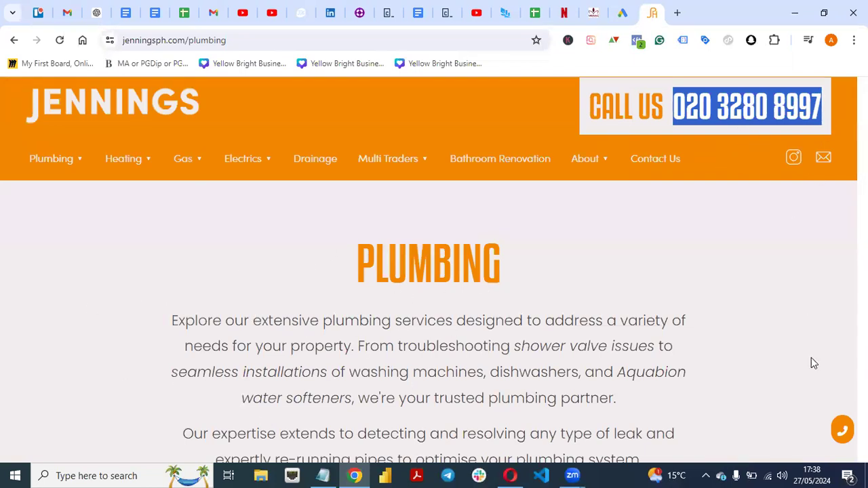
left_click(621, 10)
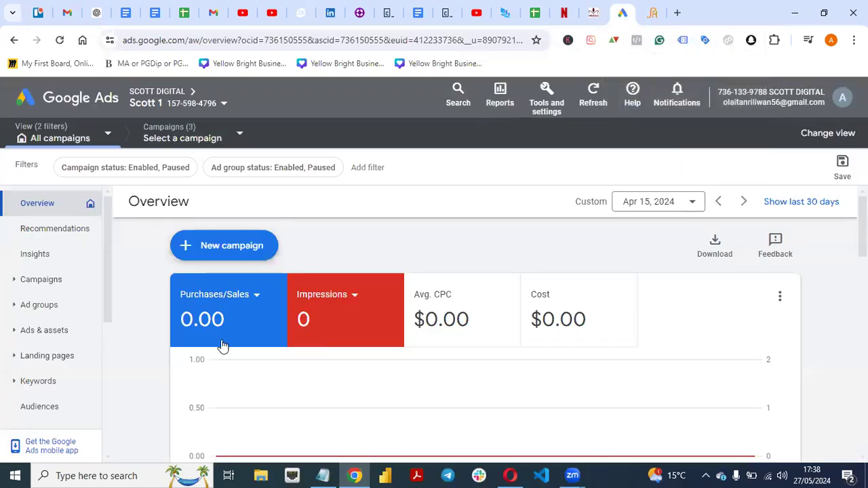
left_click(230, 252)
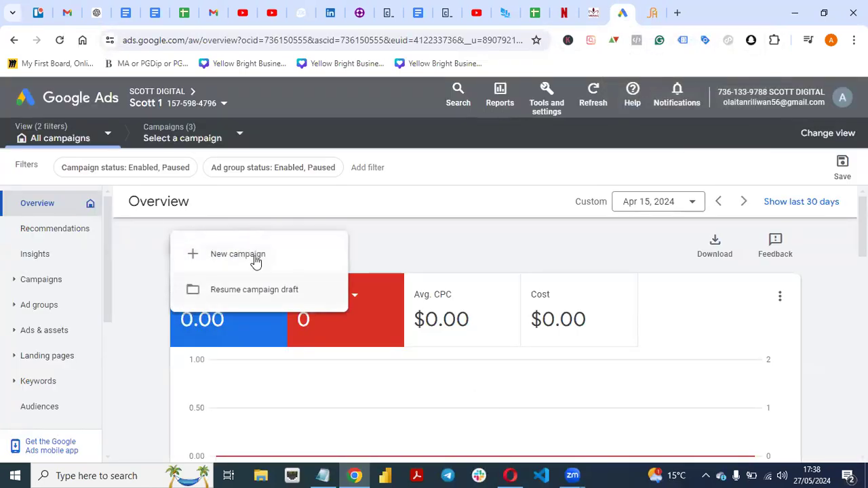
left_click(242, 257)
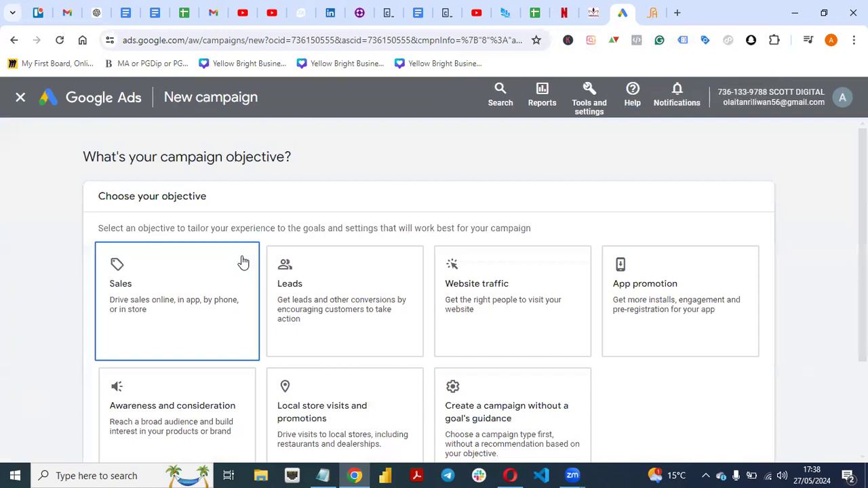
left_click(323, 353)
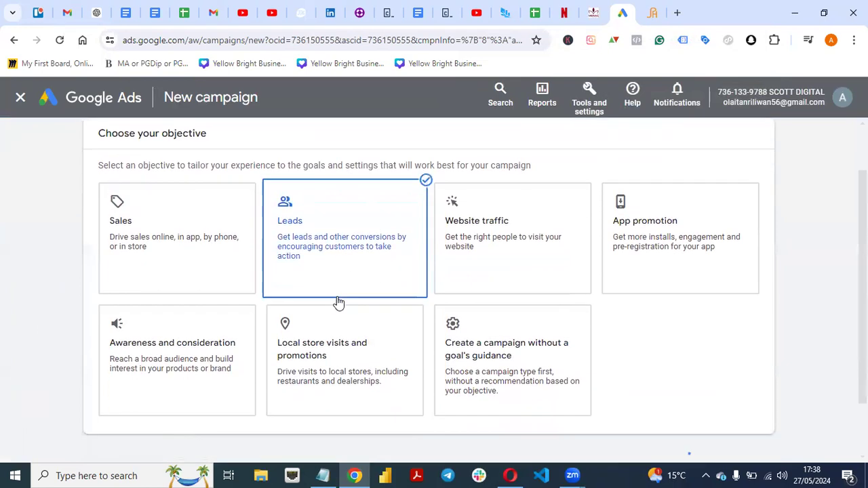
Add Phone call leads as the campaign's conversion goal and continue to the campaign type selection.
scroll(433, 285, "up", 2)
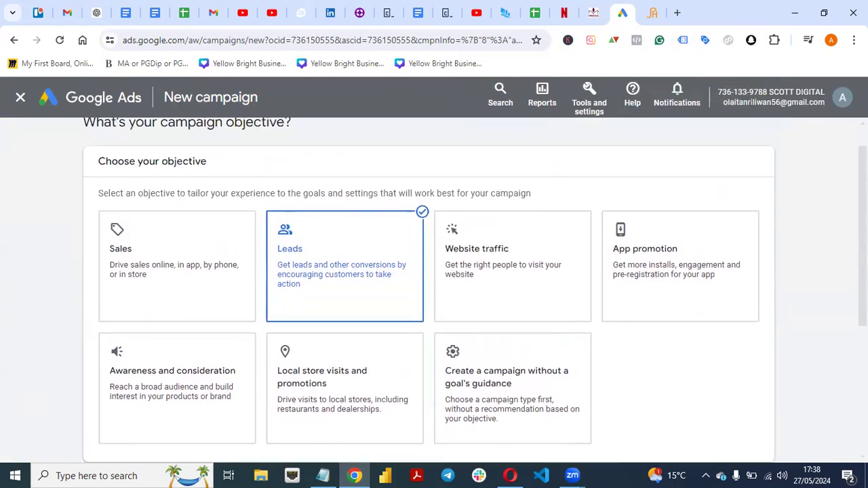
scroll(434, 284, "down", 4)
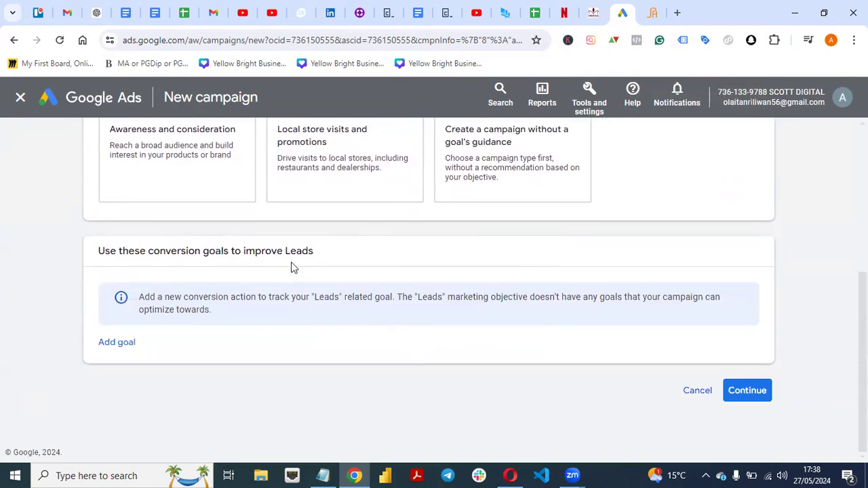
left_click(116, 342)
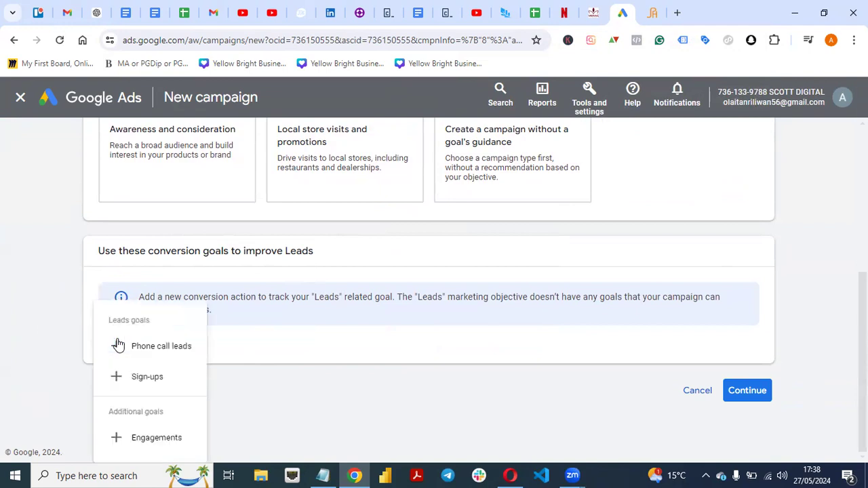
left_click(154, 349)
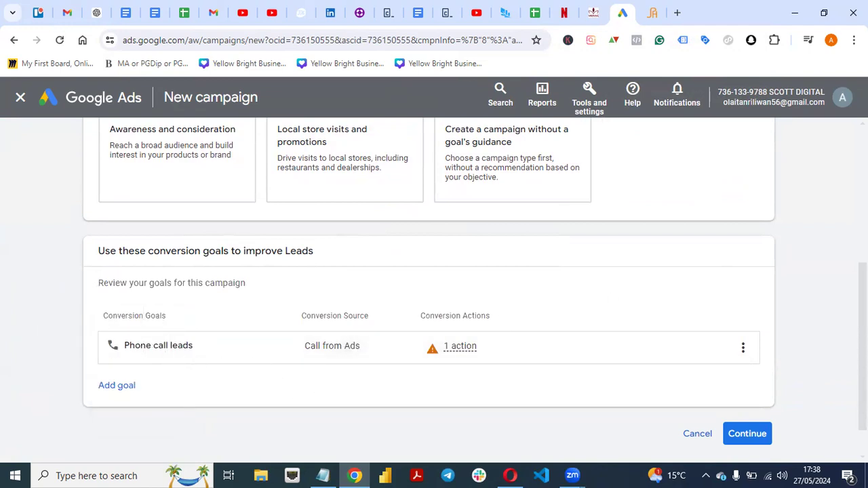
left_click(747, 435)
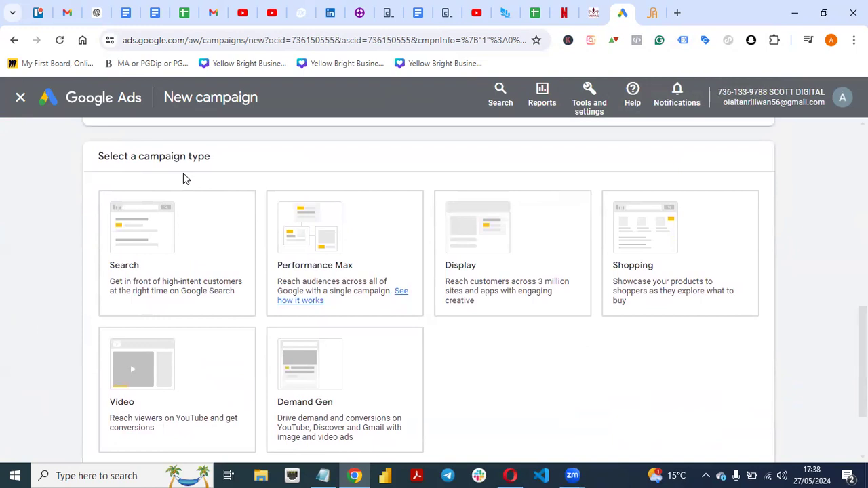
Choose Search as the campaign type.
left_click(121, 274)
scroll(151, 263, "down", 2)
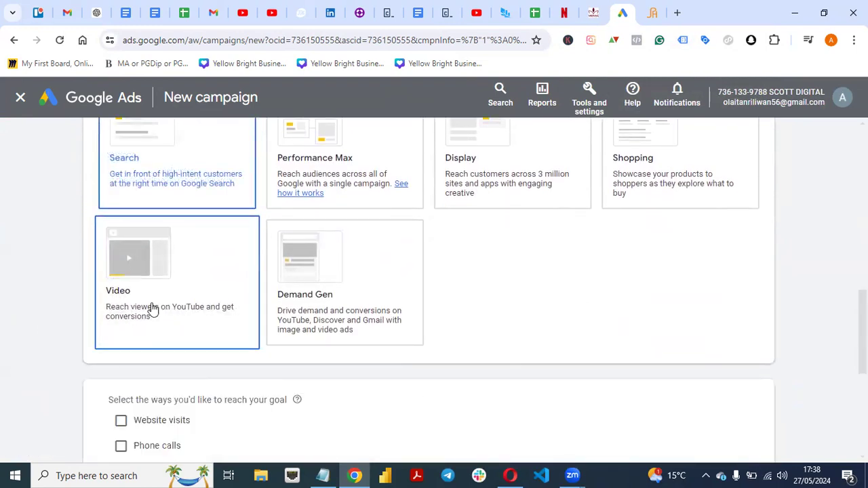
scroll(414, 259, "up", 1)
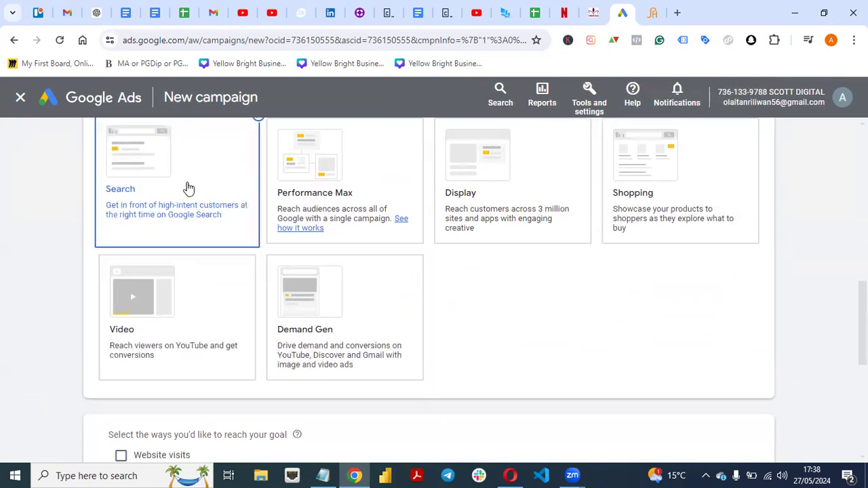
scroll(842, 294, "down", 2)
scroll(188, 323, "down", 2)
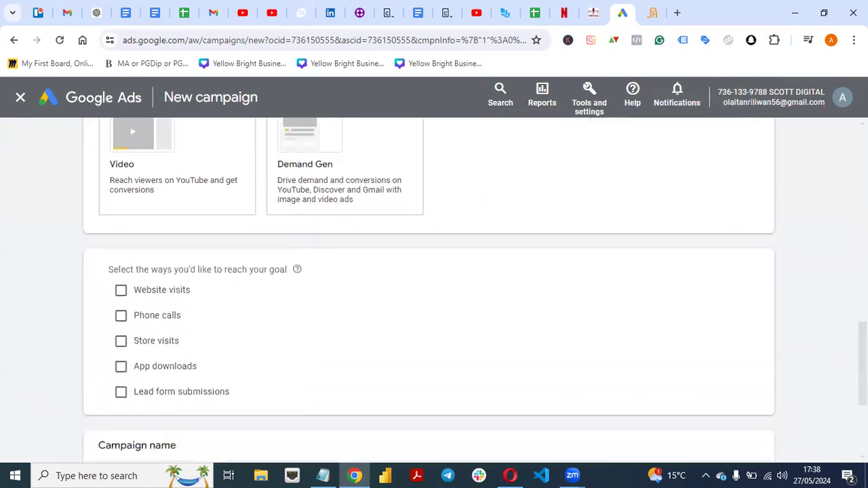
left_click(120, 282)
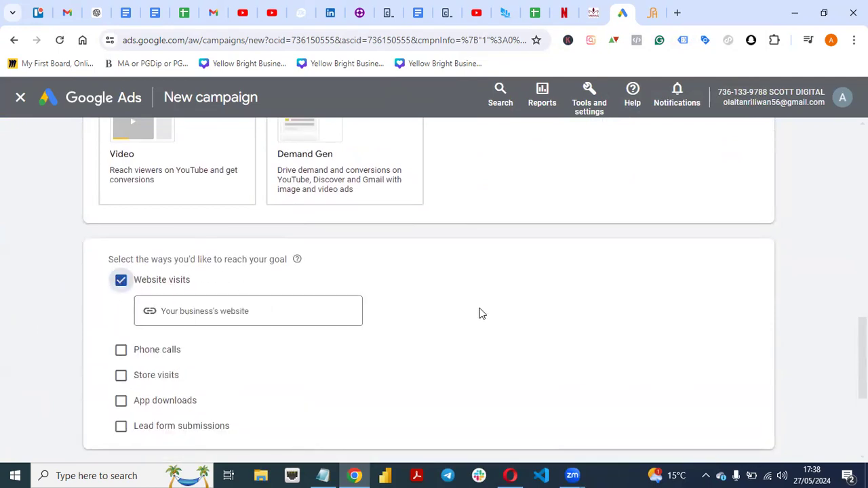
left_click(651, 12)
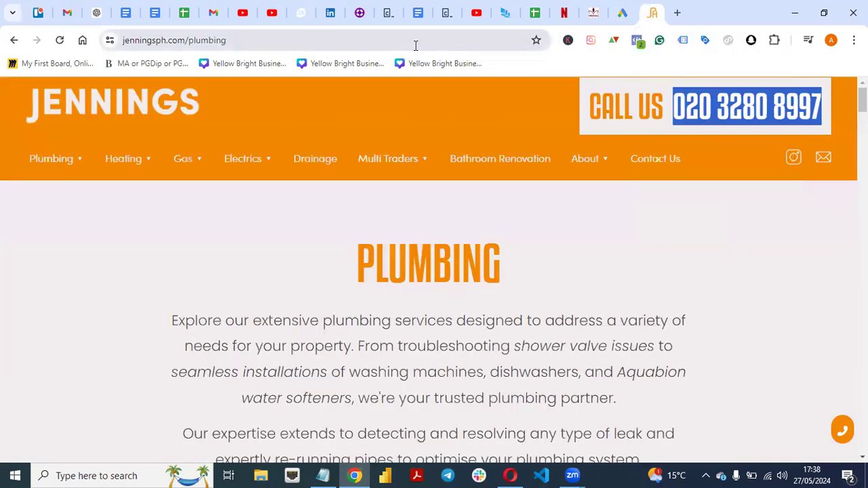
double_click(415, 43)
left_click(415, 44)
key("ctrl+c")
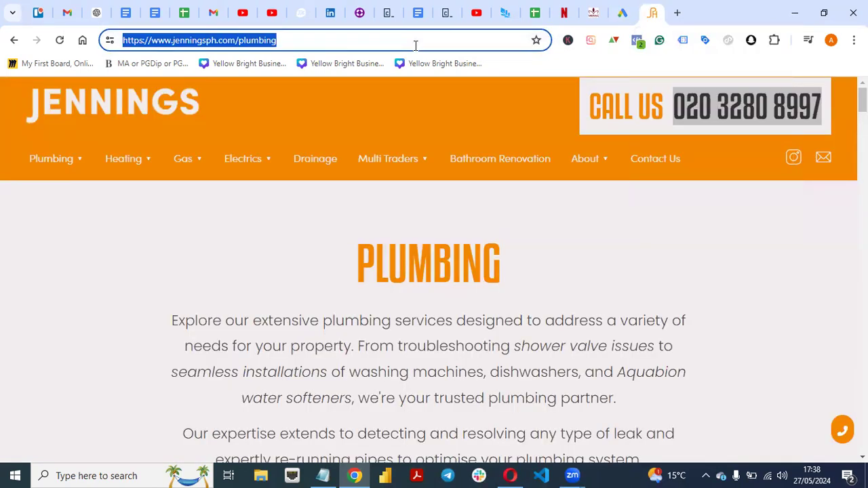
left_click(623, 12)
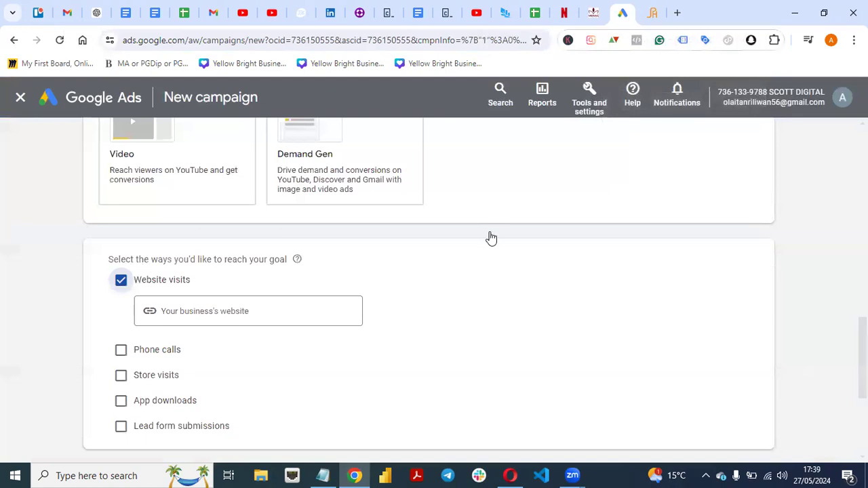
left_click(252, 312)
key("ctrl+v")
left_click(555, 328)
scroll(434, 284, "down", 3)
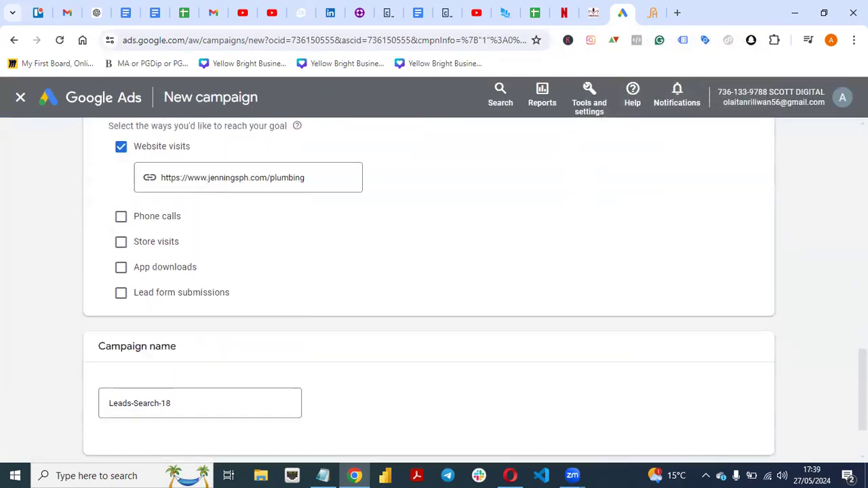
Continue with the campaign name Leads-Search-18 and start a new campaign instead of finishing a saved draft.
scroll(433, 285, "up", 2)
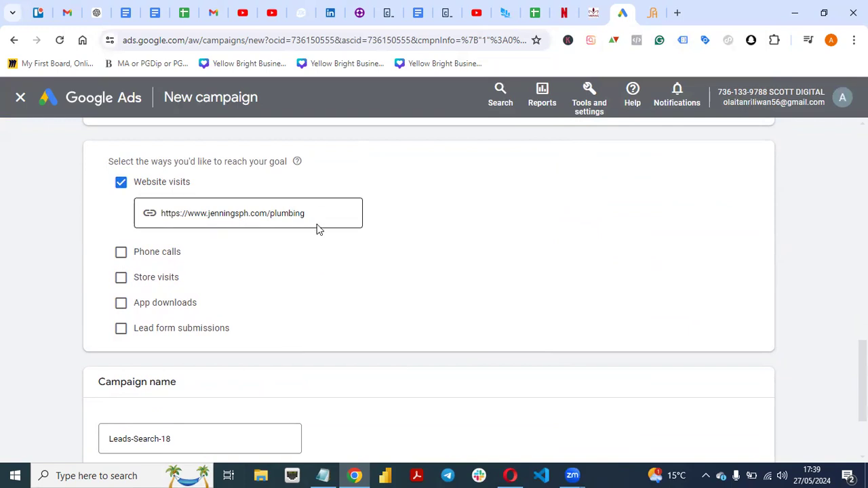
scroll(434, 291, "down", 2)
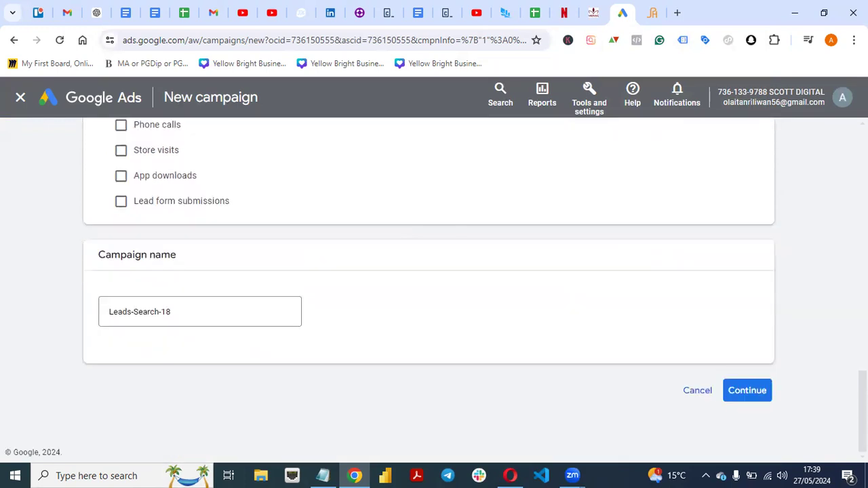
left_click(751, 392)
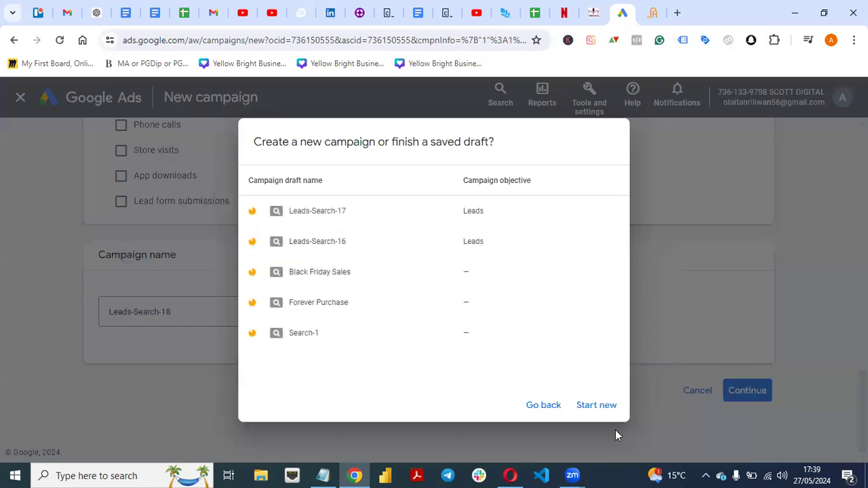
left_click(597, 406)
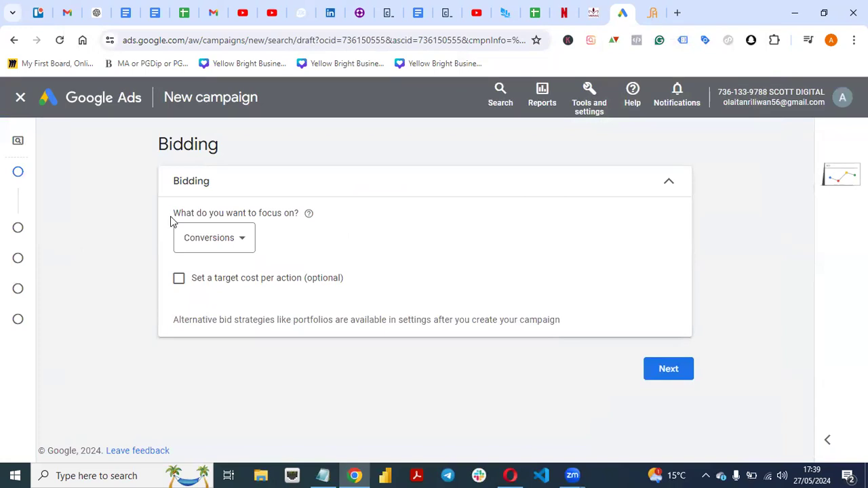
Review the bidding focus options, keep Conversions without a target cost per action, and proceed to the campaign settings.
left_click(245, 244)
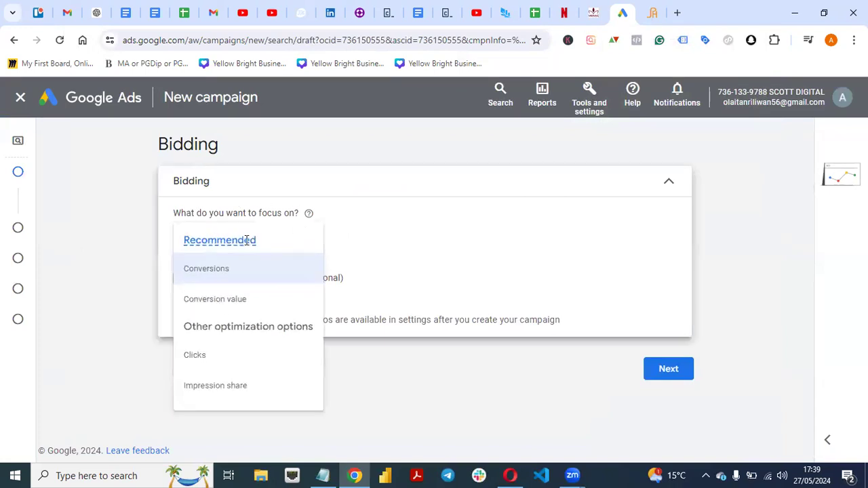
left_click(195, 282)
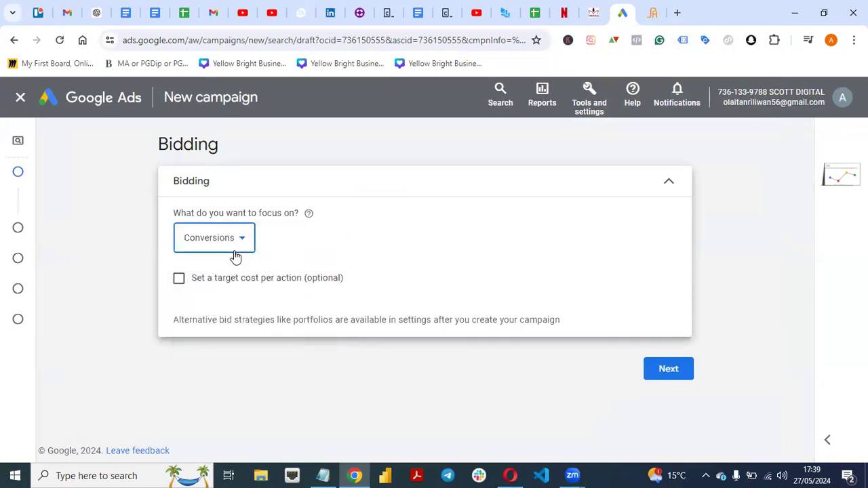
left_click(234, 252)
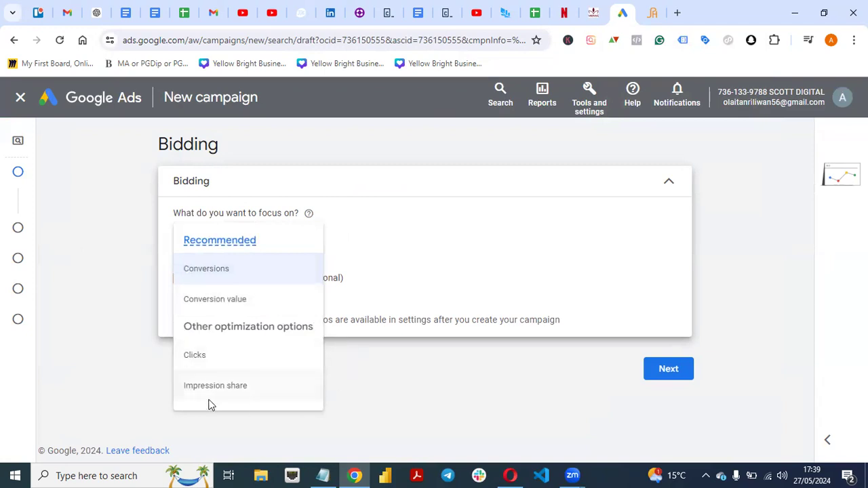
left_click(240, 269)
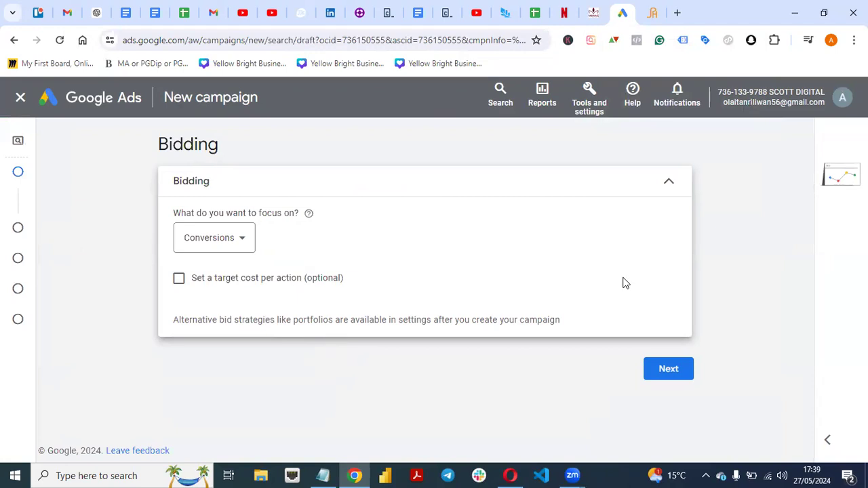
left_click(670, 369)
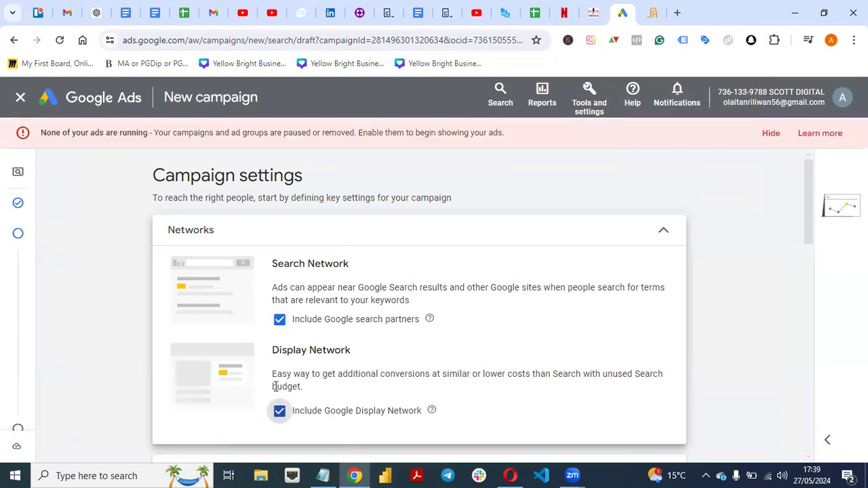
Exclude the Google Display Network from the campaign and hide the notice about ads not running.
left_click(278, 411)
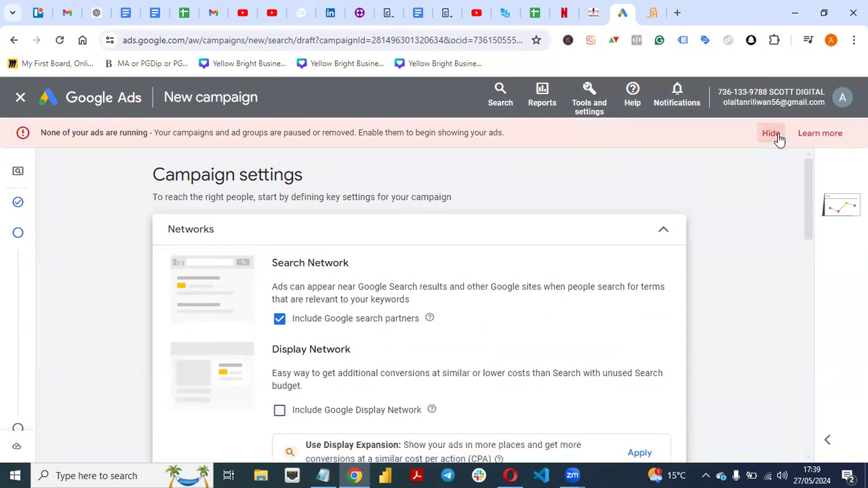
left_click(777, 137)
Search for "united" as another location and target the United Kingdom in the campaign's locations.
left_click_drag(806, 160, 814, 258)
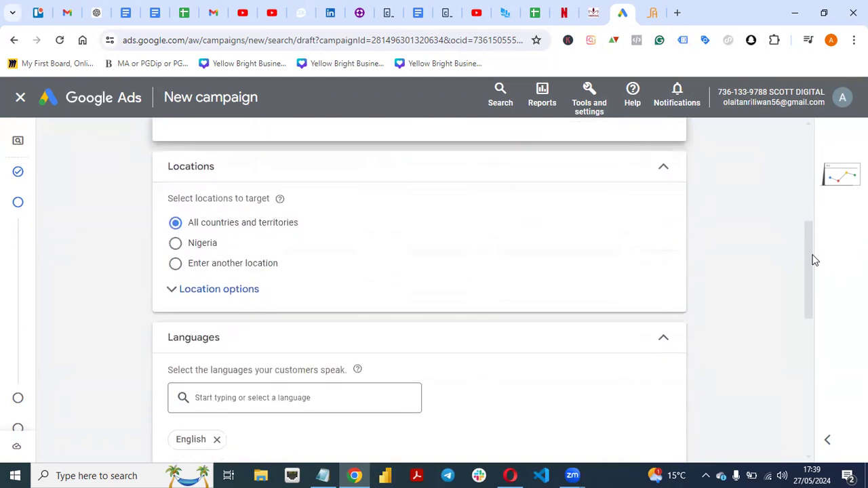
left_click(175, 262)
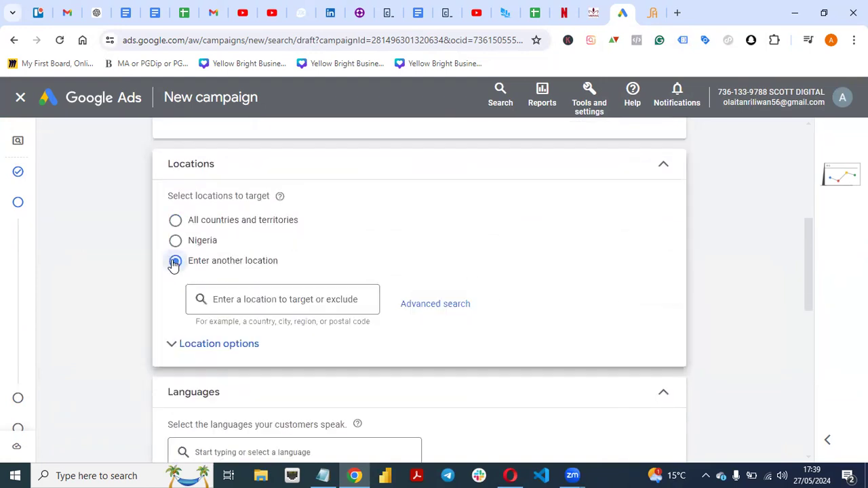
left_click(271, 298)
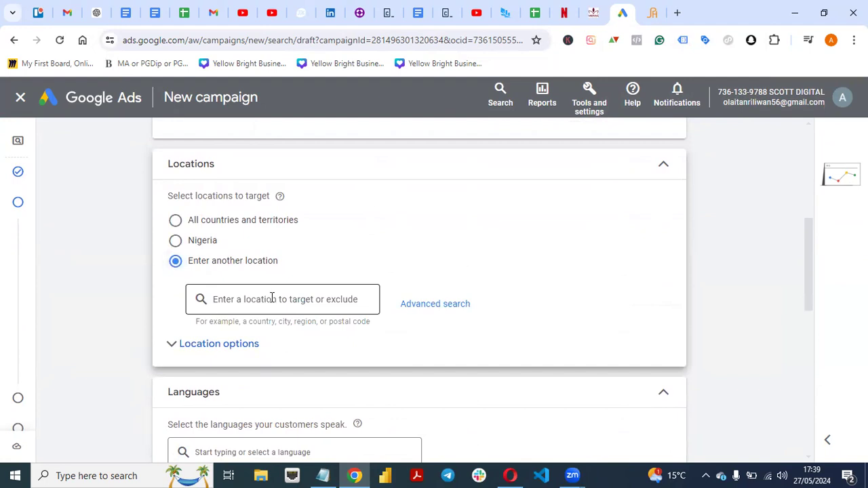
type("united")
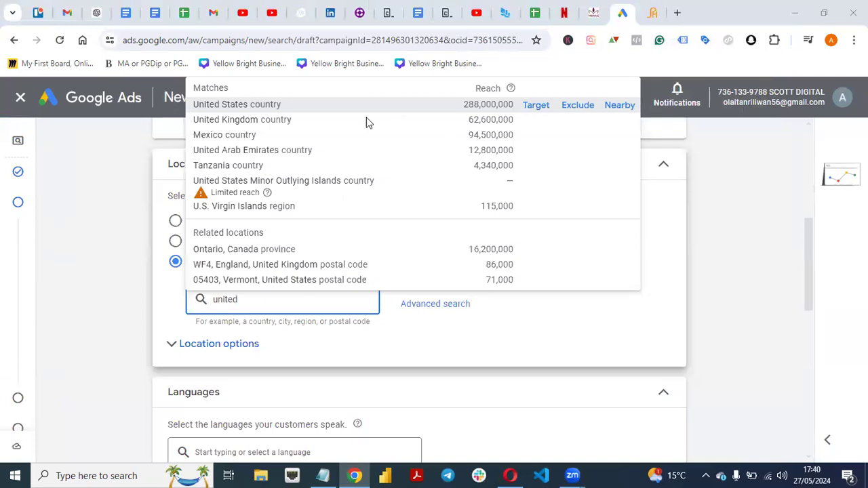
mouse_move(479, 117)
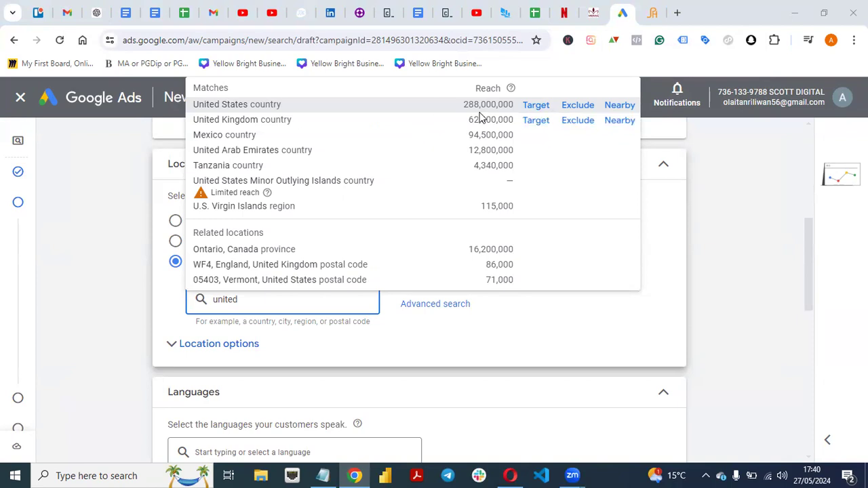
left_click(532, 127)
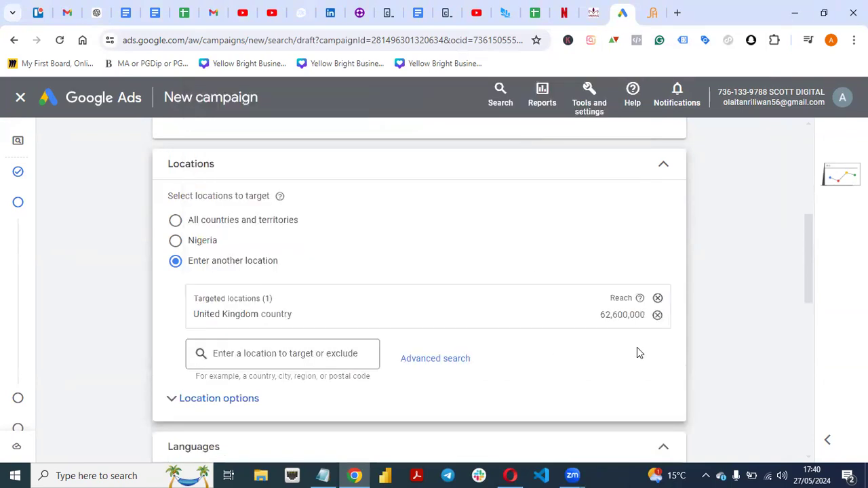
Review the English language setting and the audience segment options, leaving the campaign without any segments.
left_click_drag(813, 267, 808, 330)
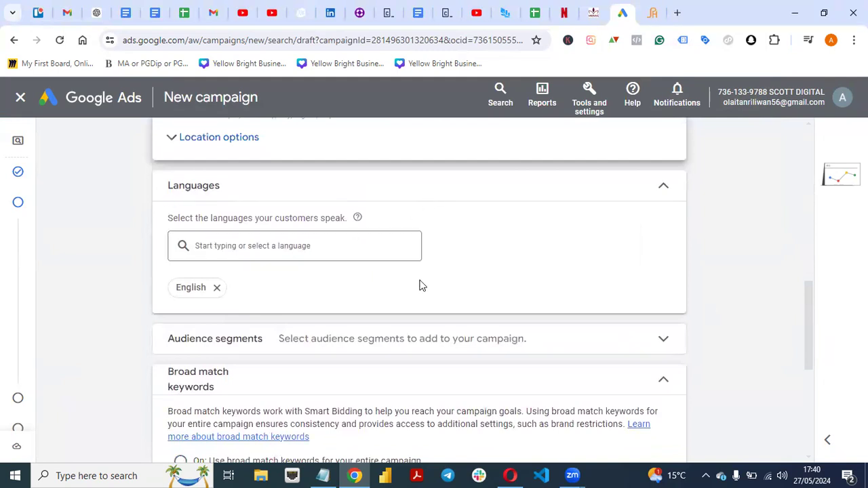
left_click_drag(810, 310, 814, 347)
left_click(664, 206)
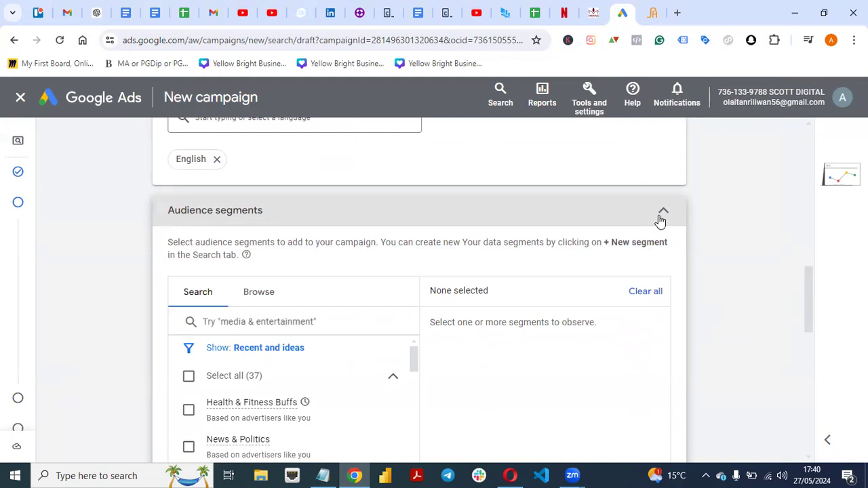
mouse_move(808, 291)
left_mouse_down()
mouse_move(806, 368)
mouse_move(808, 281)
left_mouse_up()
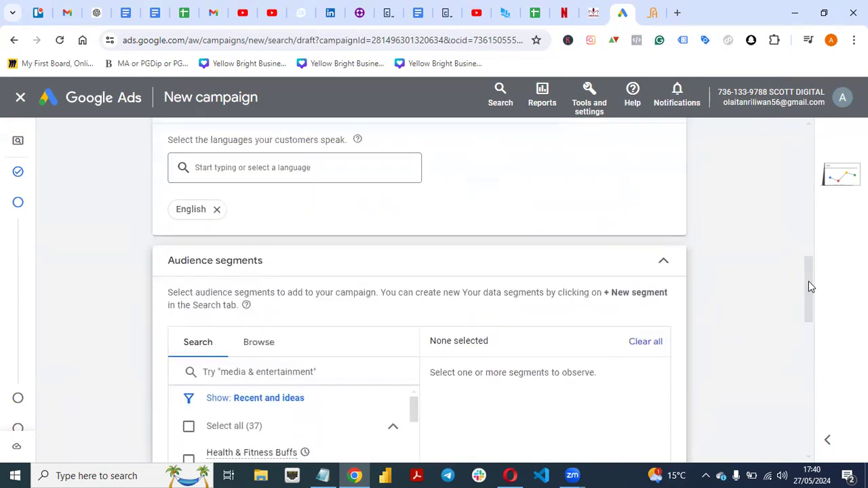
left_click(662, 261)
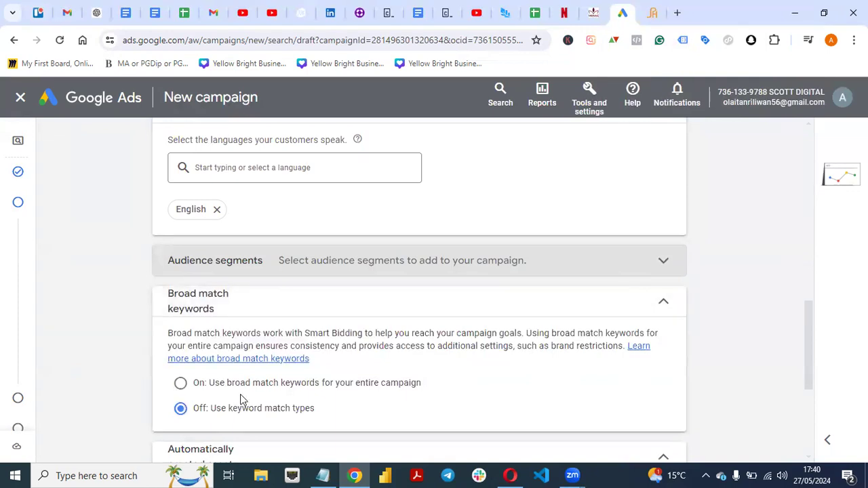
Review the broad match, automatically created assets and additional campaign settings, keep them as they are, and proceed to the keywords and ads.
left_click_drag(812, 327, 815, 366)
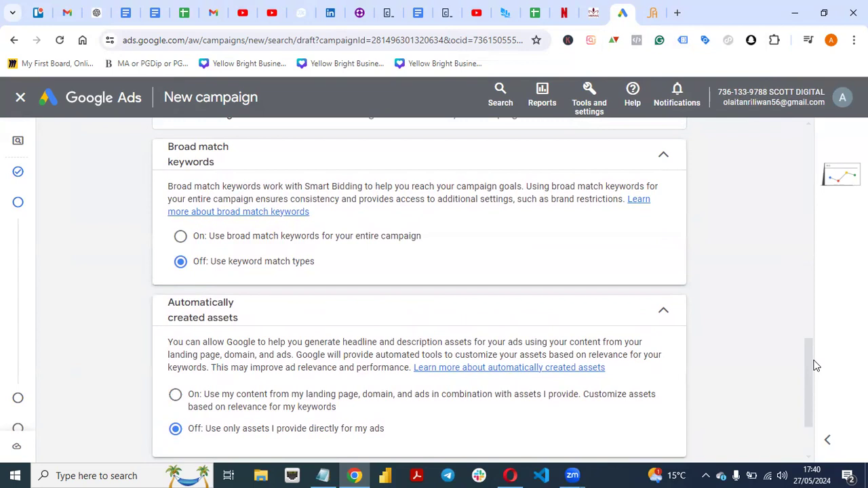
left_click_drag(816, 366, 737, 372)
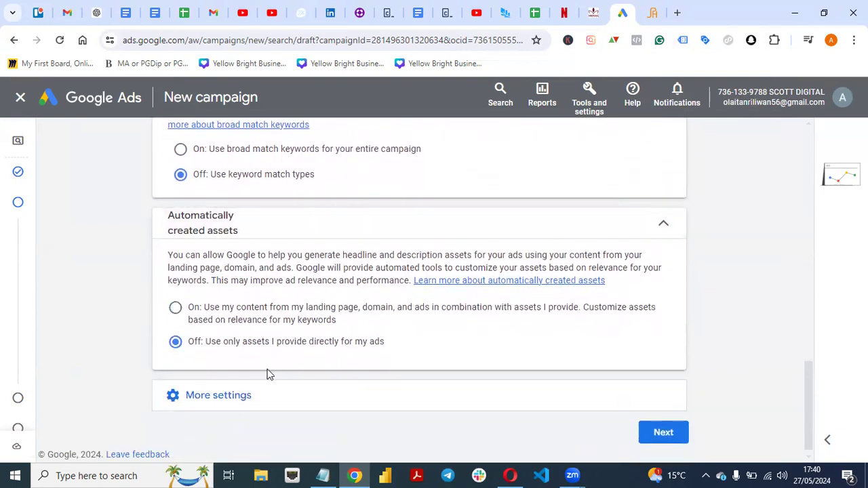
left_click_drag(807, 387, 808, 419)
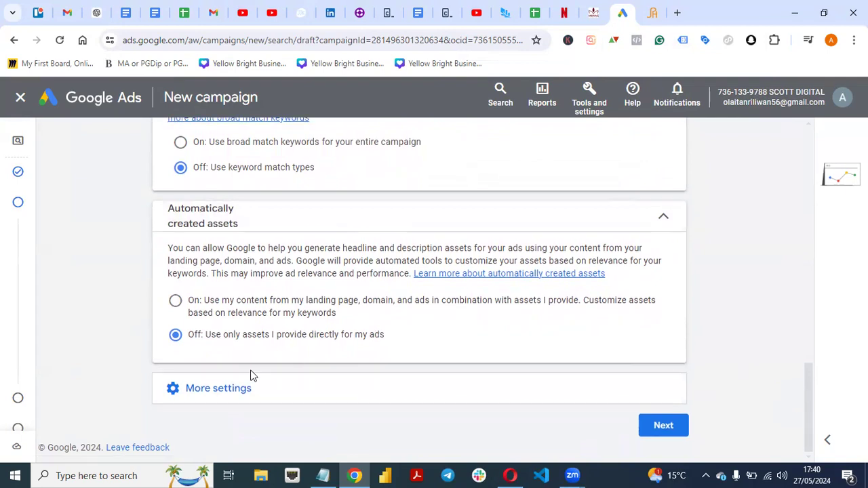
left_click(236, 389)
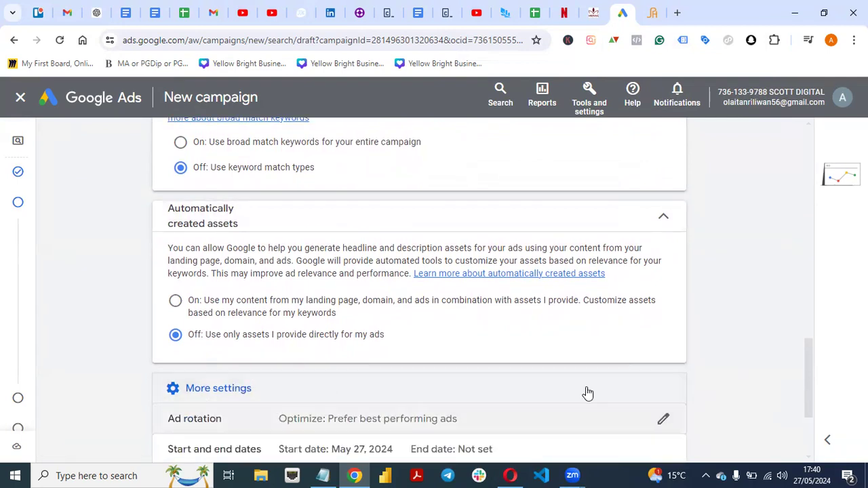
left_click_drag(810, 370, 814, 415)
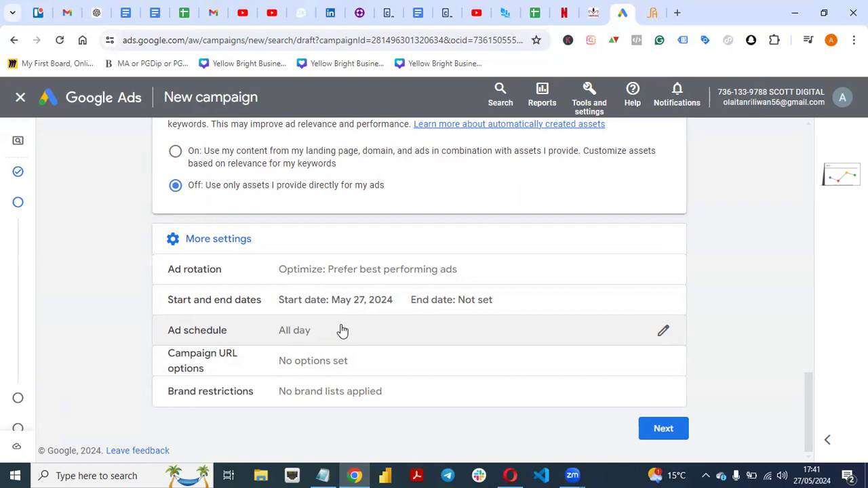
left_click(663, 429)
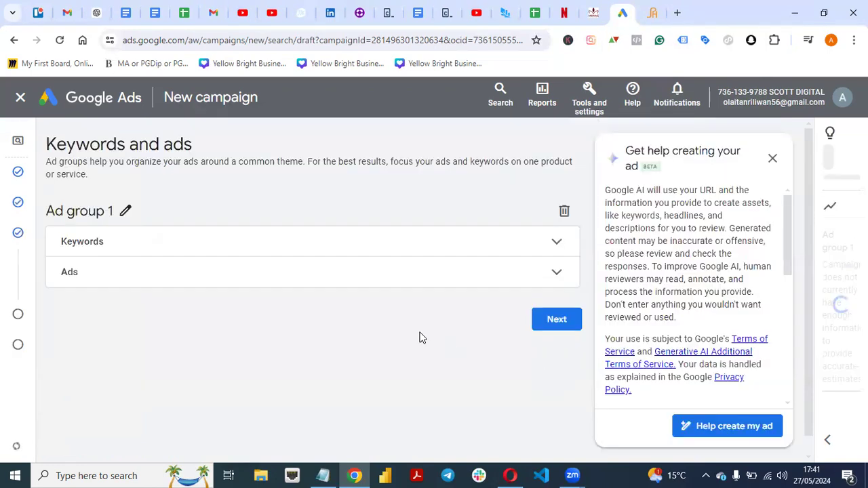
Dismiss the AI ad creation help and review the suggested plumbing keywords and their source page for Ad group 1.
left_click(770, 160)
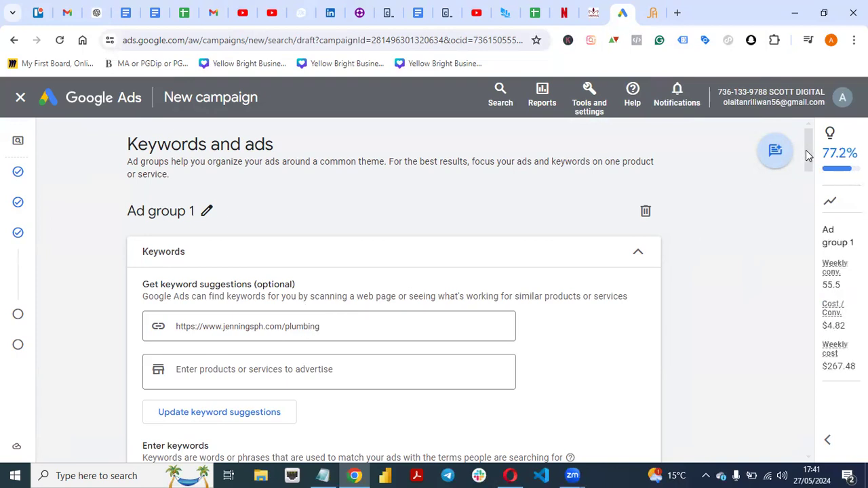
left_click_drag(807, 160, 808, 187)
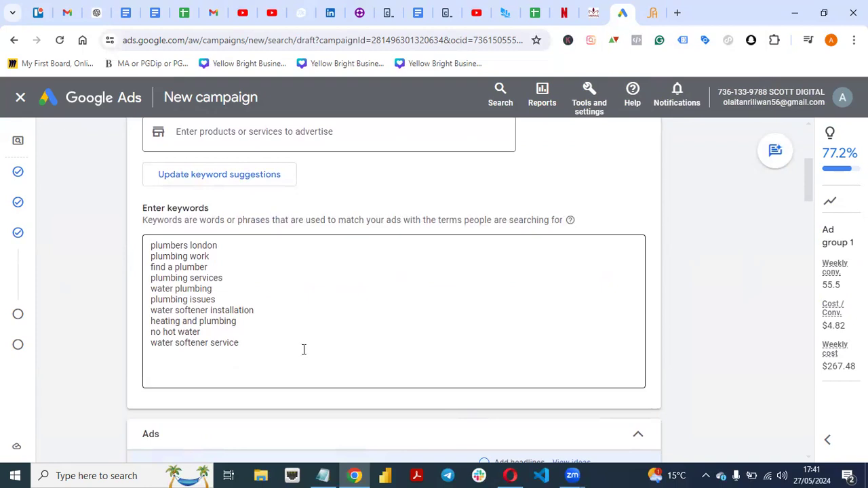
left_click_drag(244, 344, 150, 245)
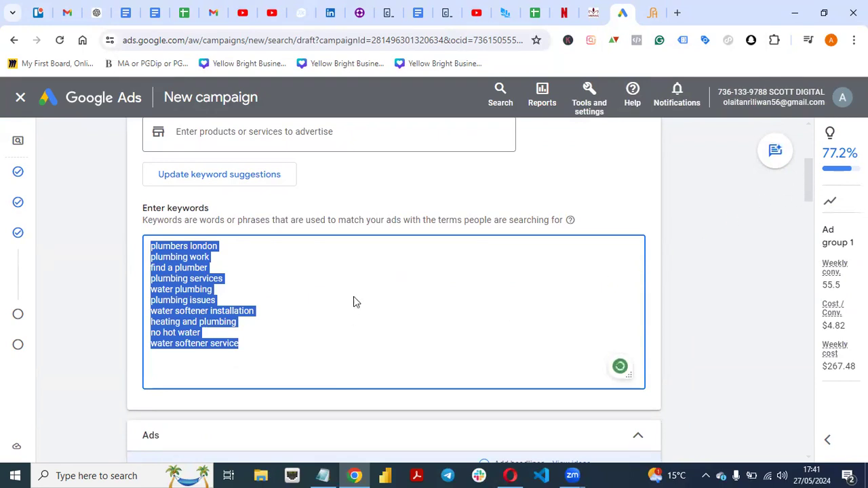
left_click(298, 342)
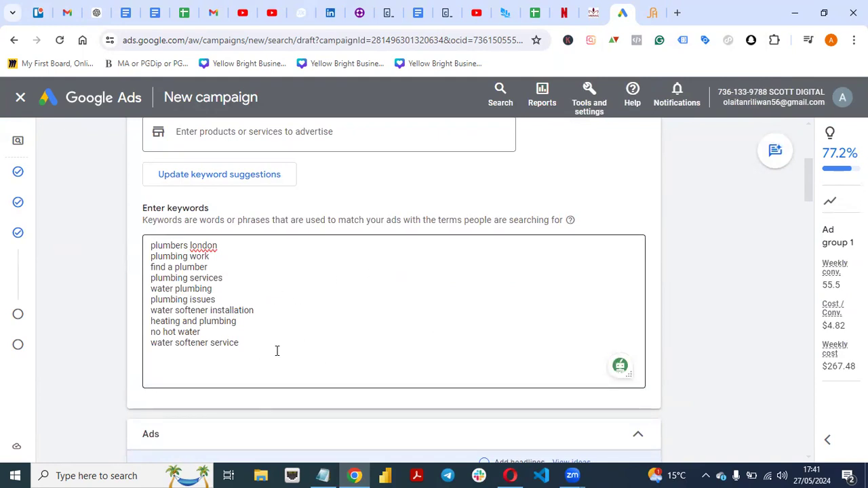
left_click_drag(306, 349, 149, 244)
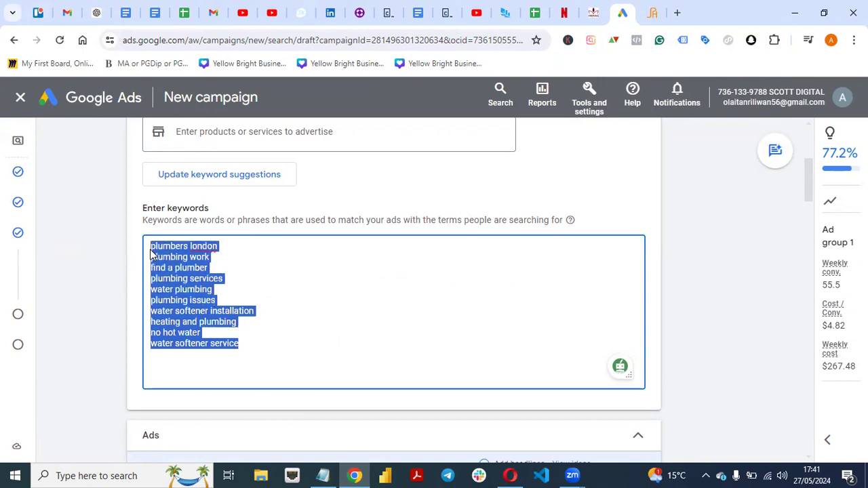
left_click_drag(807, 174, 804, 80)
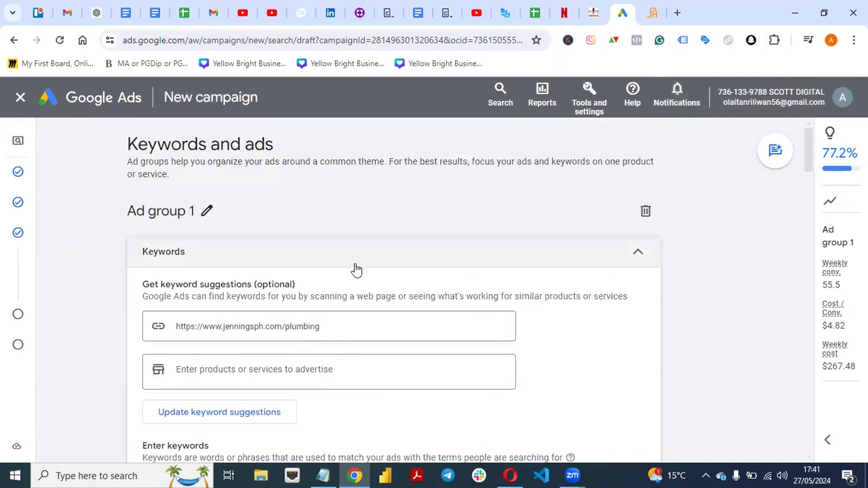
left_click_drag(810, 153, 806, 185)
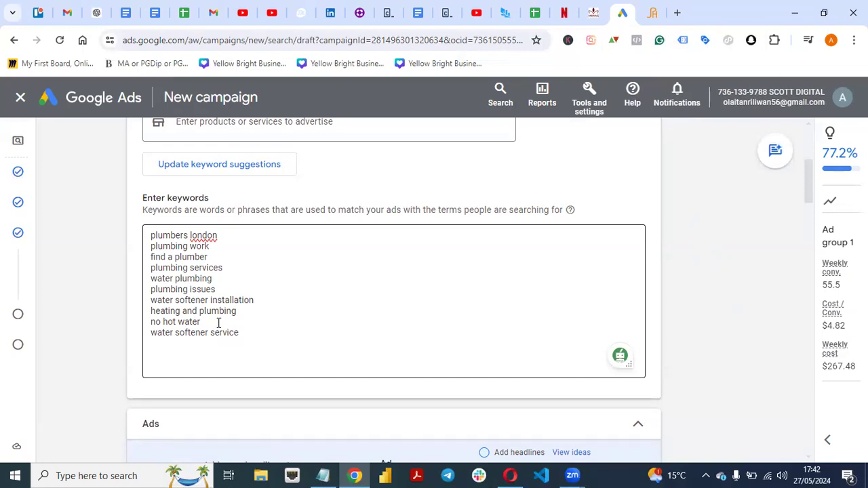
Search the web for "google match types" and read the broad, phrase and exact match comparison in the Google Ads Help article on keyword matching.
left_click(681, 21)
type("goohg")
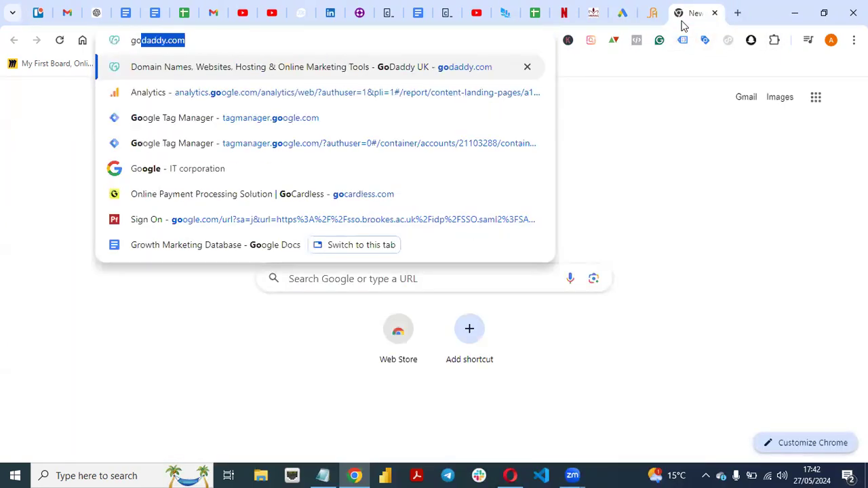
key("BackSpace")
key("BackSpace")
type("gle")
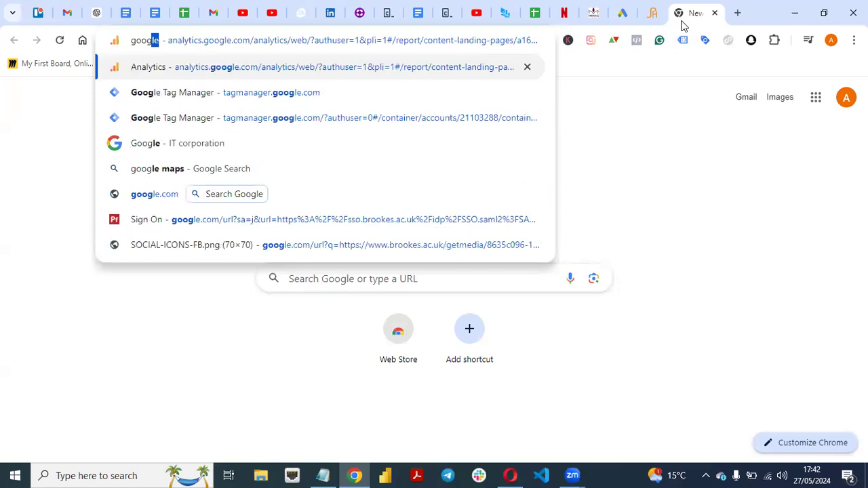
type(" matc")
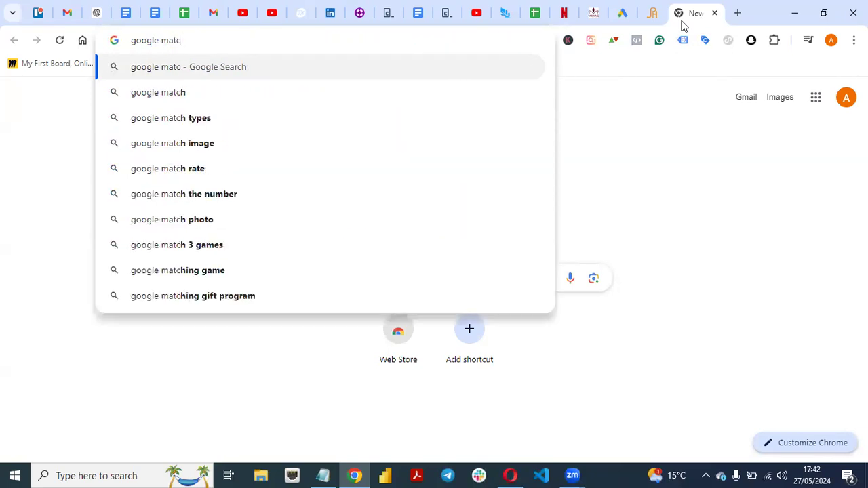
left_click(242, 120)
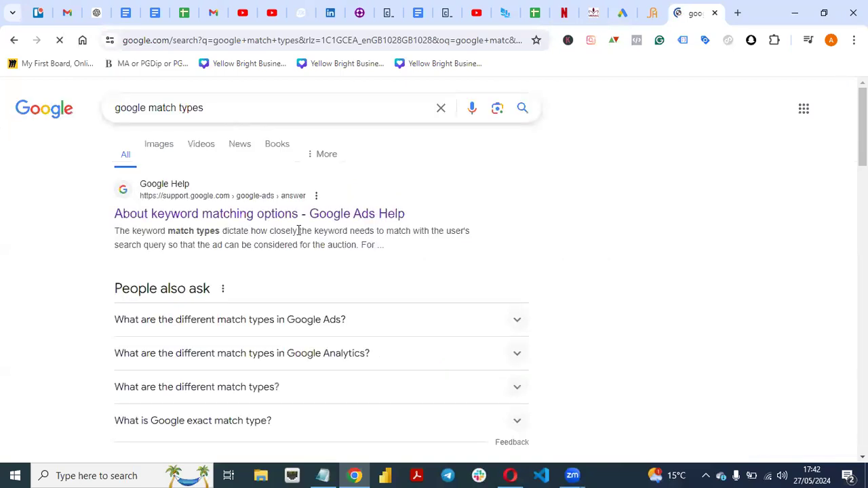
left_click(252, 214)
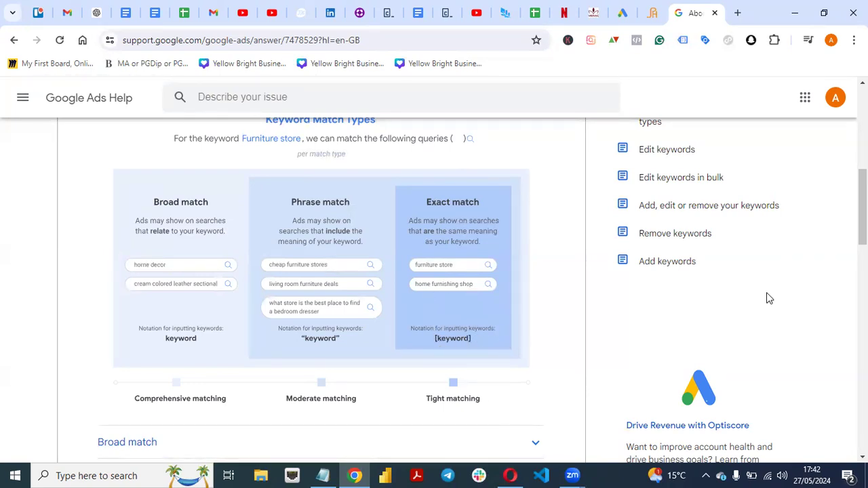
left_click_drag(863, 207, 862, 122)
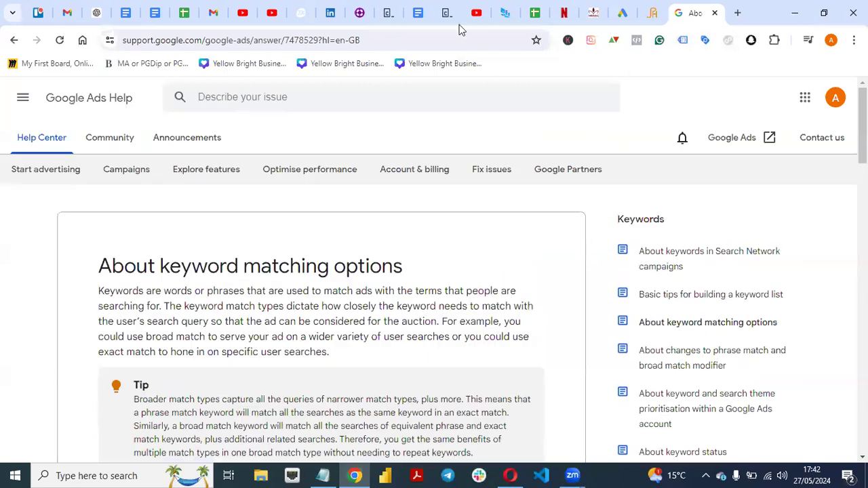
Return to the Google Ads campaign draft and make the first keyword exact match as [plumbers london].
left_click(613, 14)
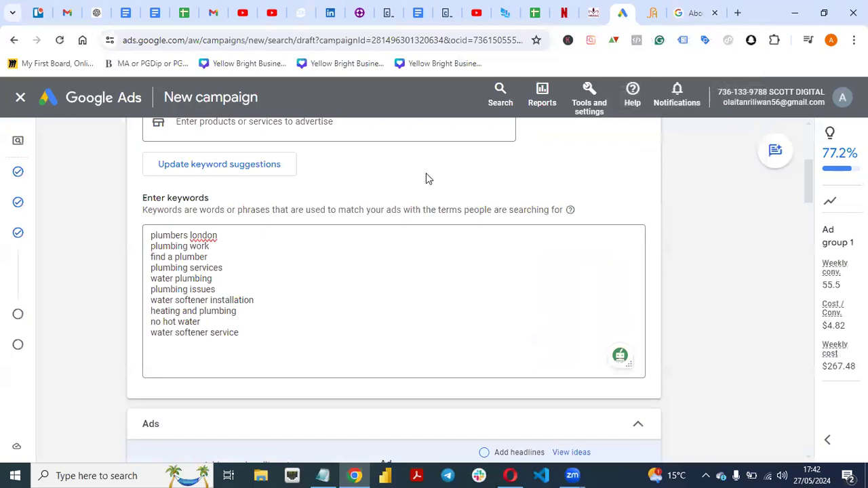
left_click(226, 237)
key("ctrl+a")
left_click(225, 236)
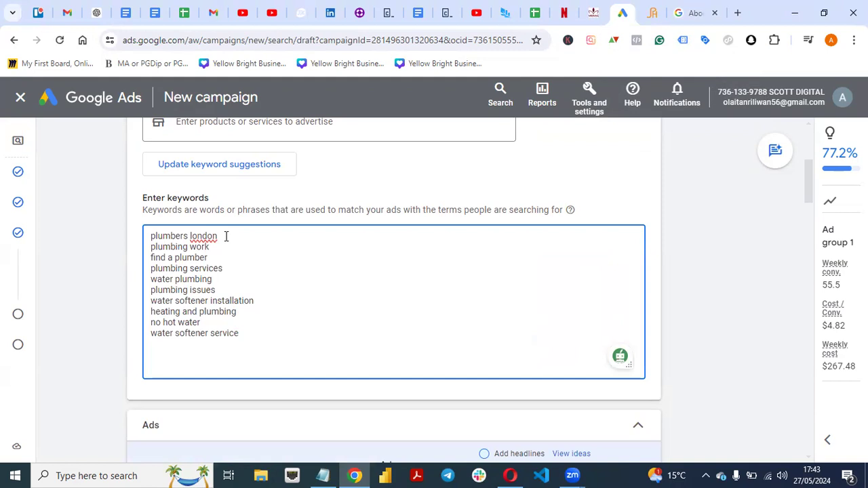
key("BackSpace")
key("Home")
type("[")
key("BackSpace")
type("[")
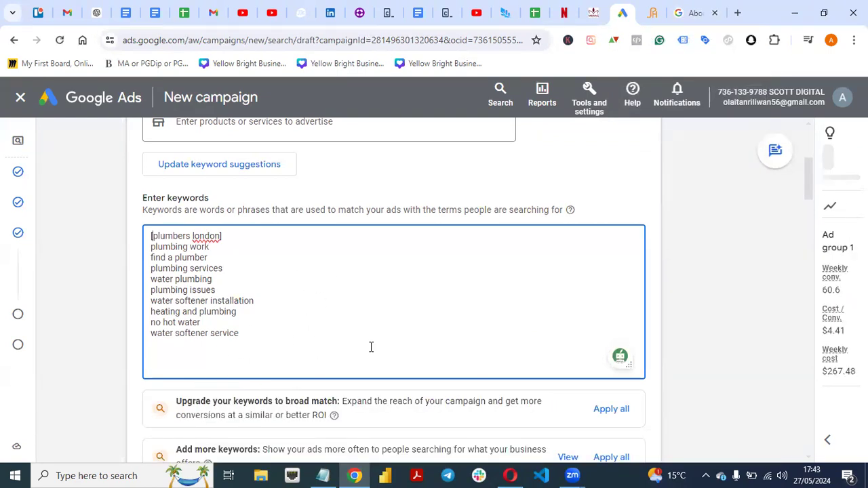
left_click(152, 236)
type("[")
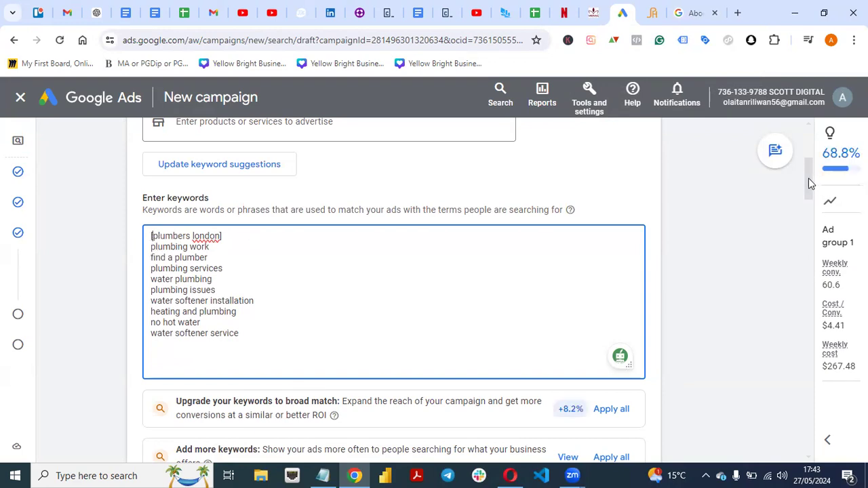
Check the ad's final URL and add the existing call asset with the 0121 phone number to the campaign.
left_click_drag(808, 186, 811, 237)
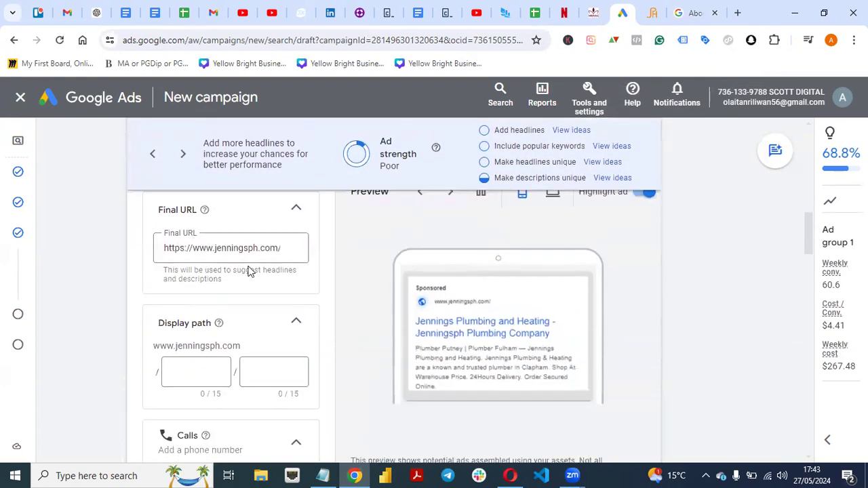
left_click(225, 248)
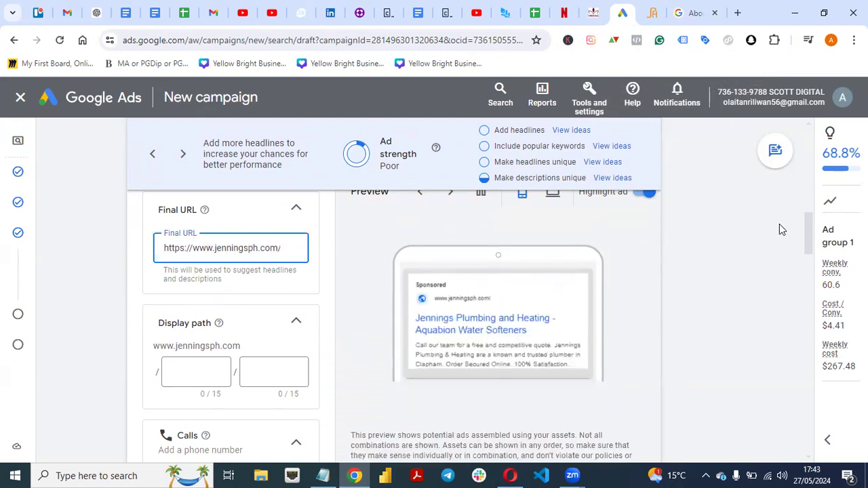
mouse_move(807, 233)
left_mouse_down()
mouse_move(810, 273)
mouse_move(808, 248)
left_mouse_up()
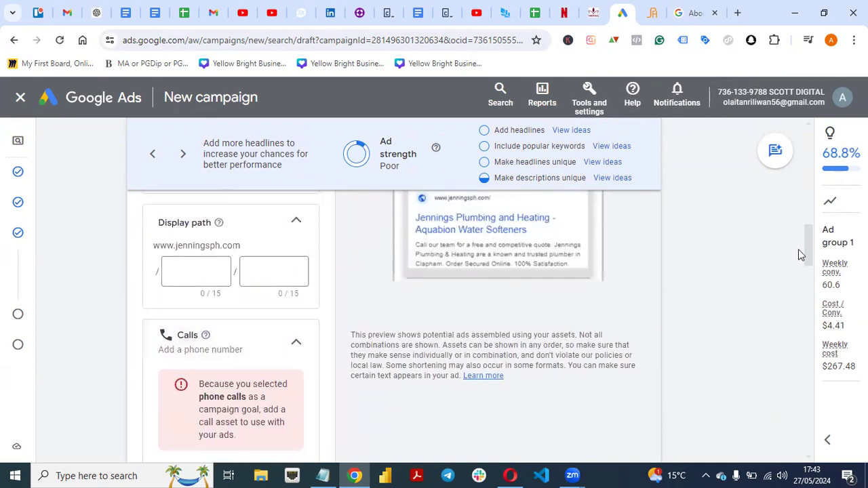
left_click_drag(810, 247, 809, 253)
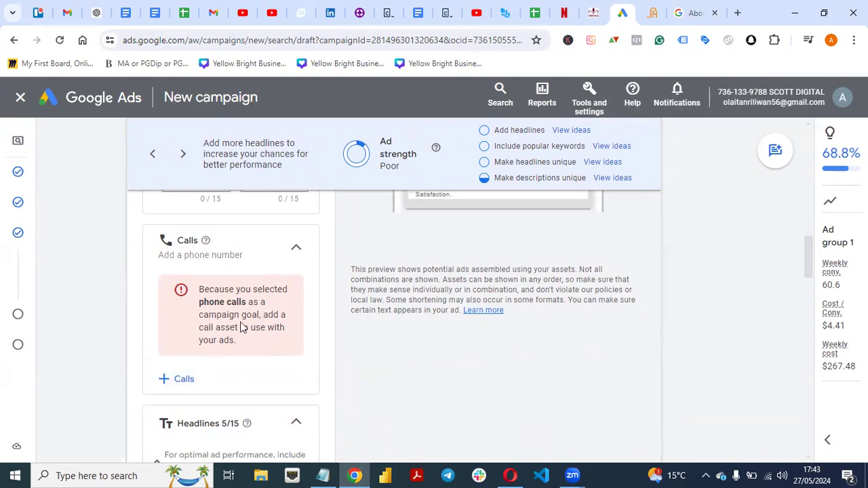
left_click(180, 384)
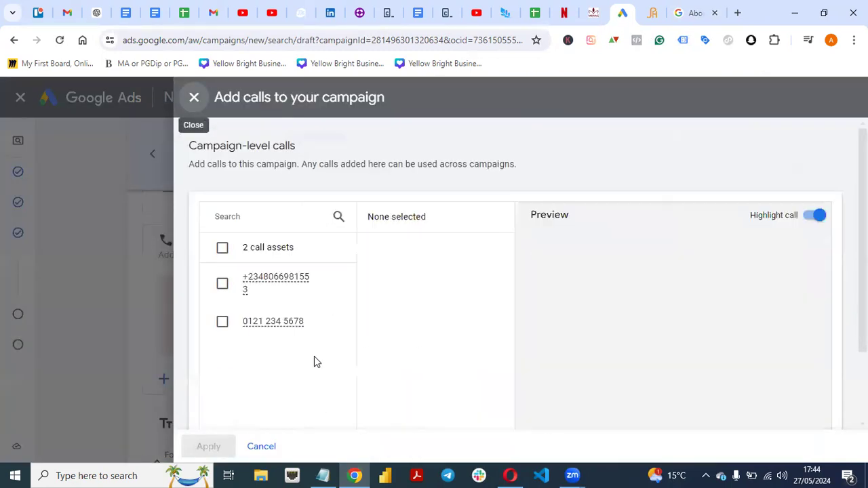
left_click(222, 326)
left_click(208, 447)
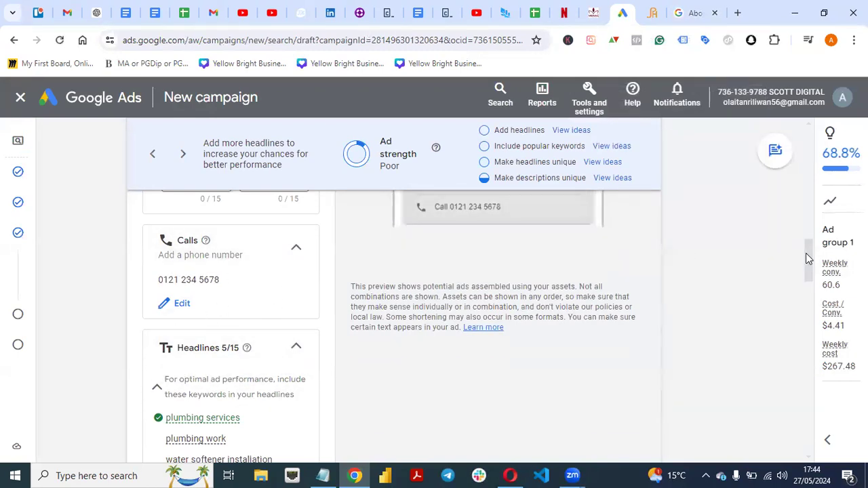
Check the call asset in the ad preview and look through the ad's headlines.
left_click_drag(808, 258, 808, 237)
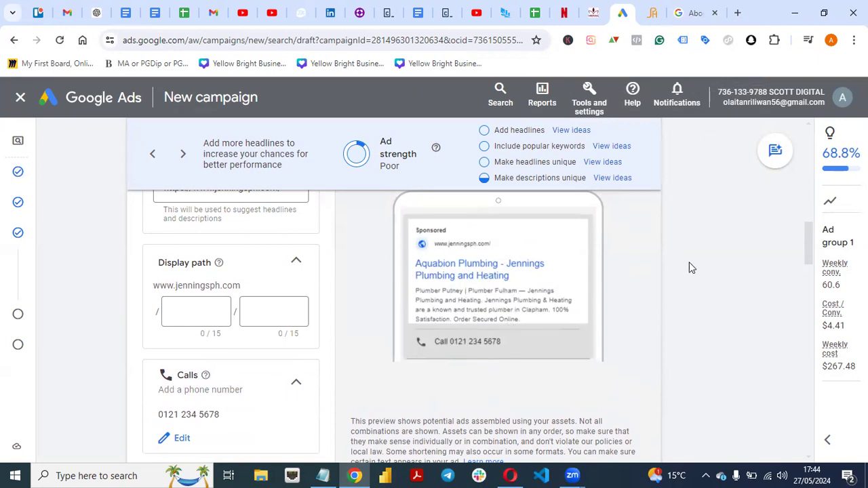
left_click_drag(816, 245, 793, 277)
scroll(789, 292, "down", 4)
scroll(782, 305, "up", 4)
scroll(780, 271, "up", 6)
scroll(778, 291, "down", 8)
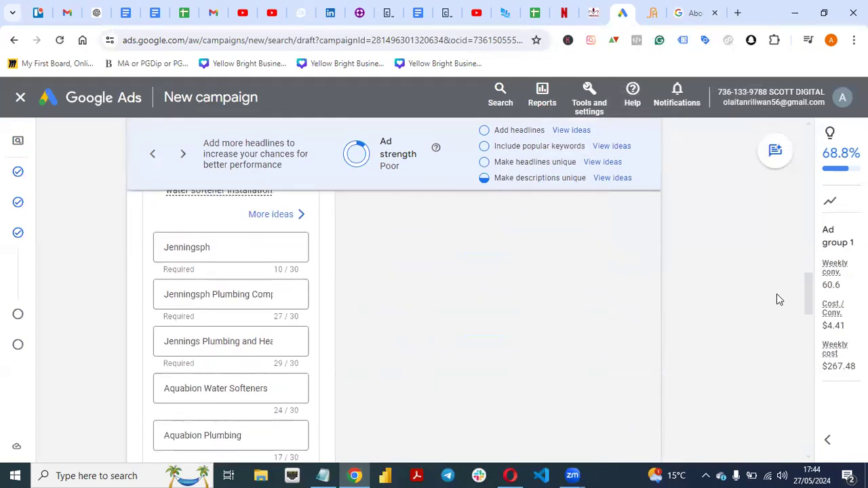
Look over the ad's headlines, descriptions and images, and add the suggested Electrical Services sitelink to the campaign.
scroll(779, 292, "up", 1)
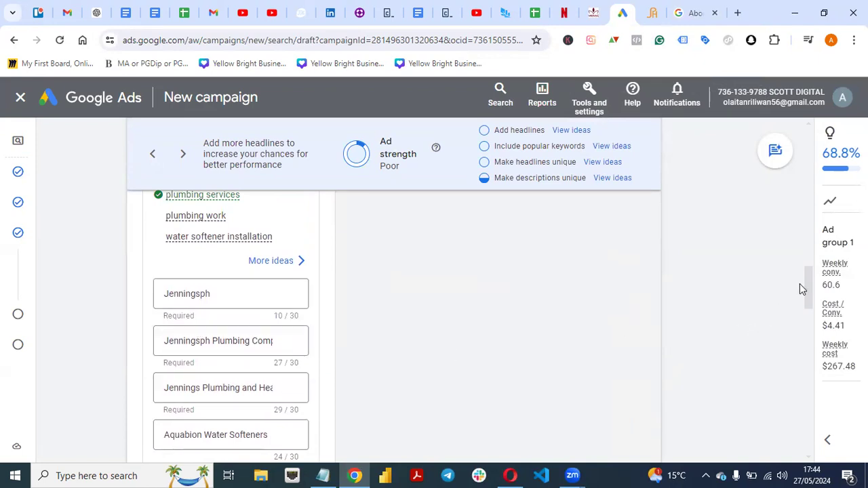
left_click_drag(807, 284, 804, 352)
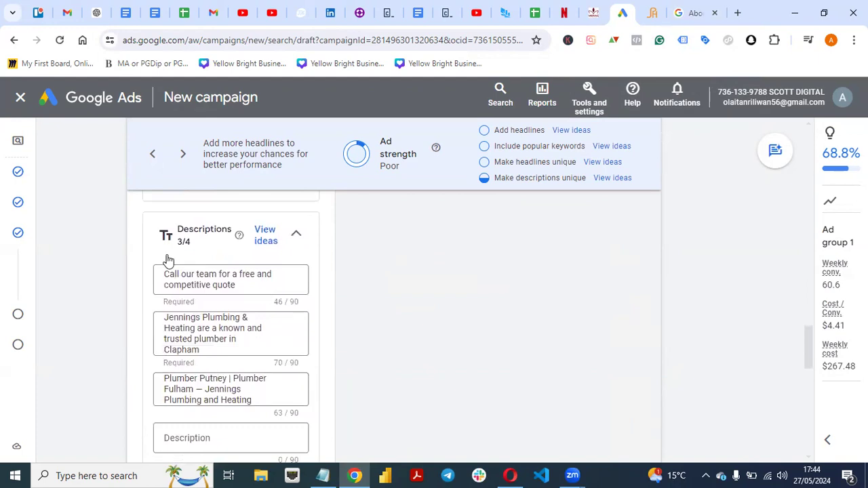
left_click_drag(807, 352, 804, 378)
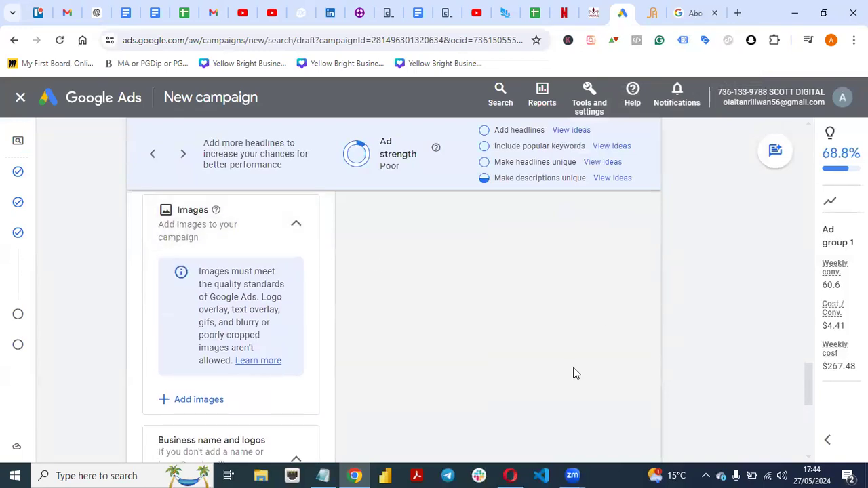
left_click_drag(807, 381, 806, 421)
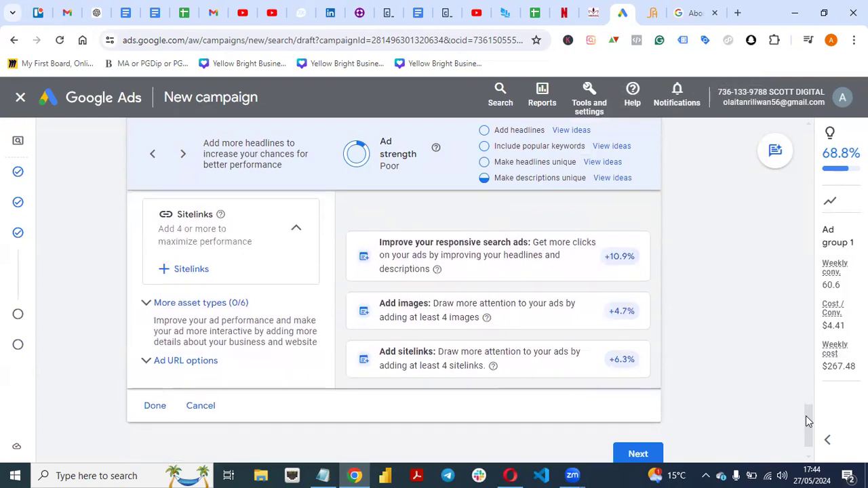
left_click(188, 269)
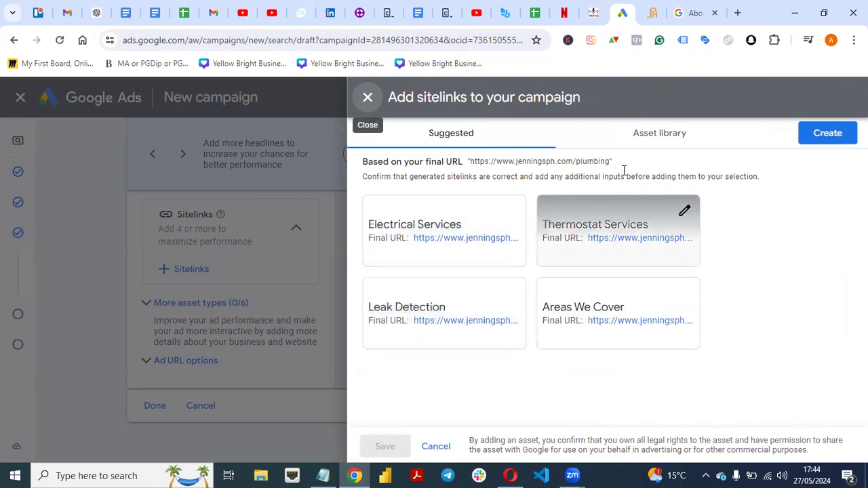
left_click(444, 252)
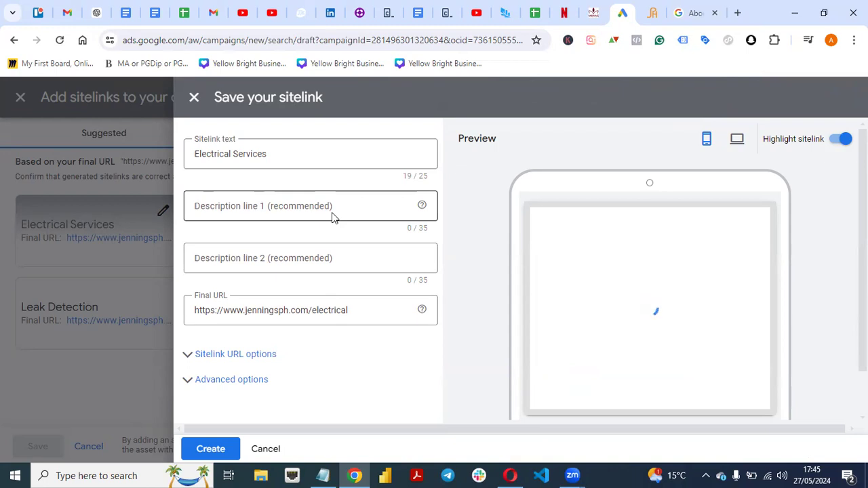
left_click(212, 448)
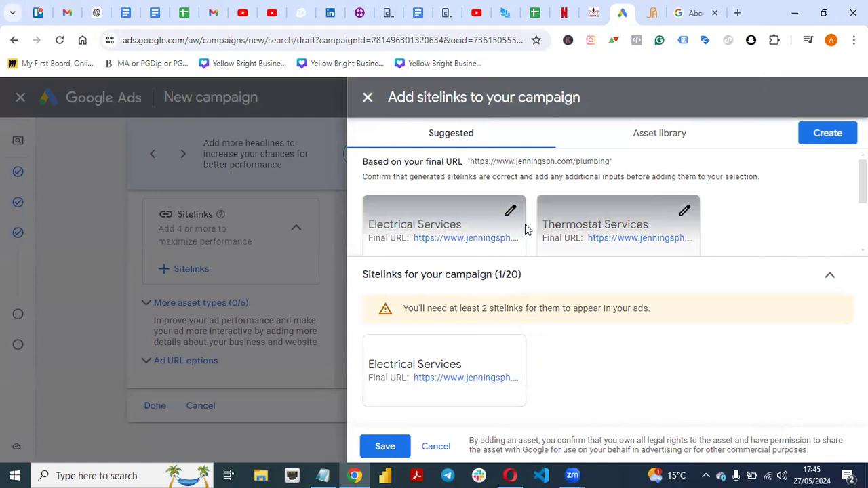
Add the suggested Areas We Cover and Leak Detection sitelinks and save the campaign's sitelink selection.
scroll(437, 202, "down", 2)
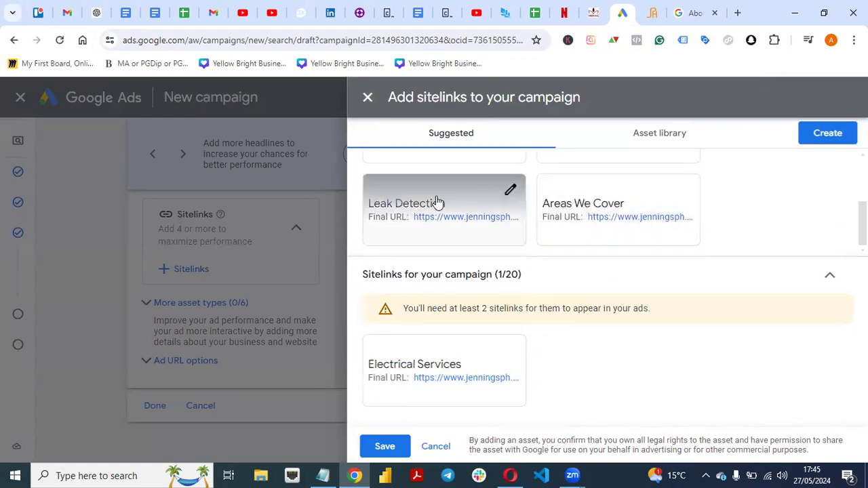
left_click(628, 201)
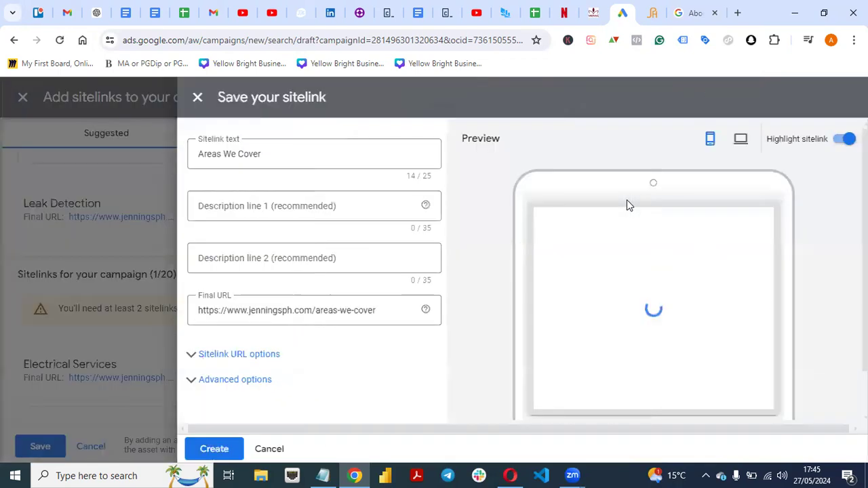
left_click(209, 449)
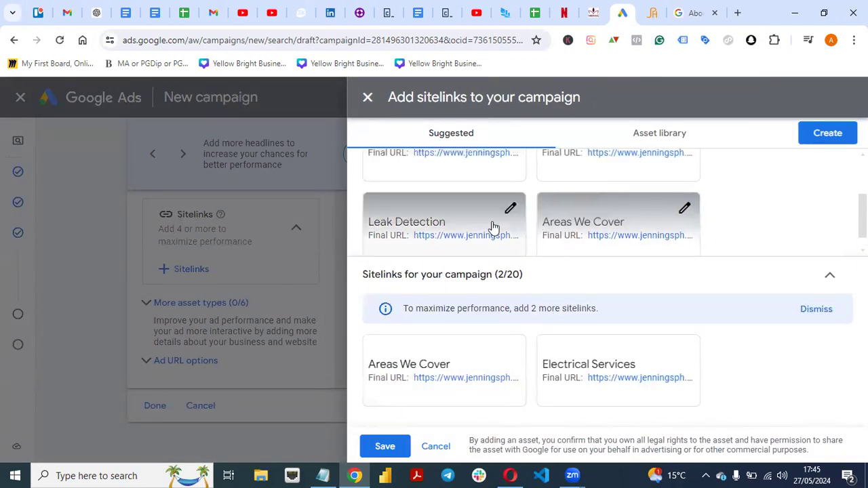
left_click(468, 221)
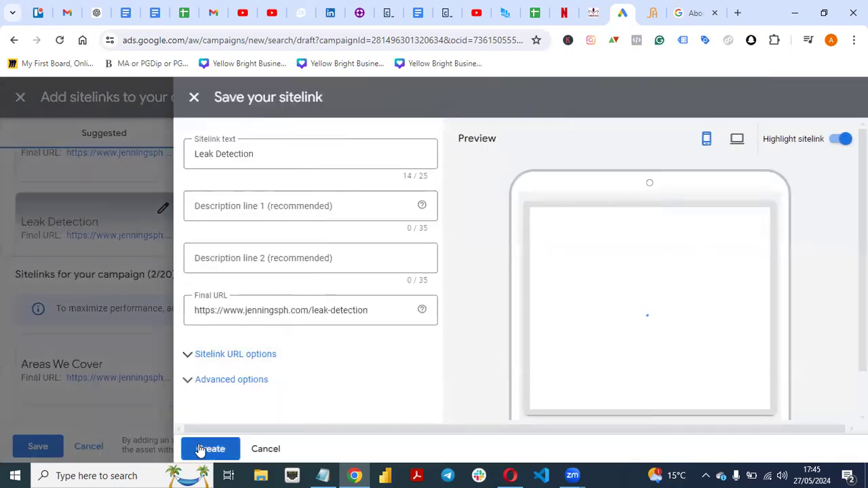
left_click(201, 450)
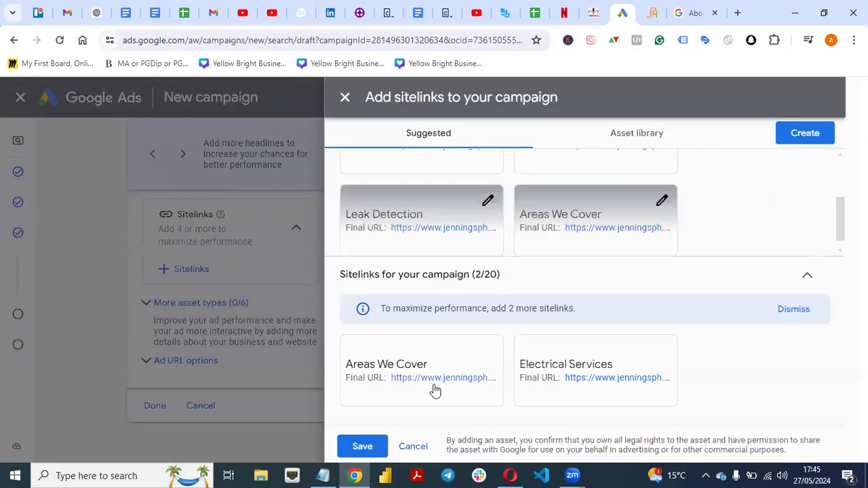
left_click(383, 448)
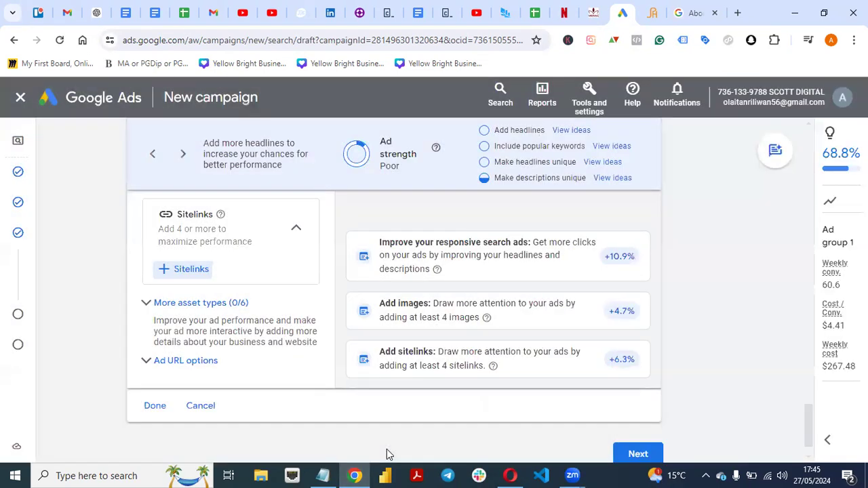
Expand the optimization score and weekly estimates, and review the call asset, headlines, descriptions and ad strength.
left_click(827, 442)
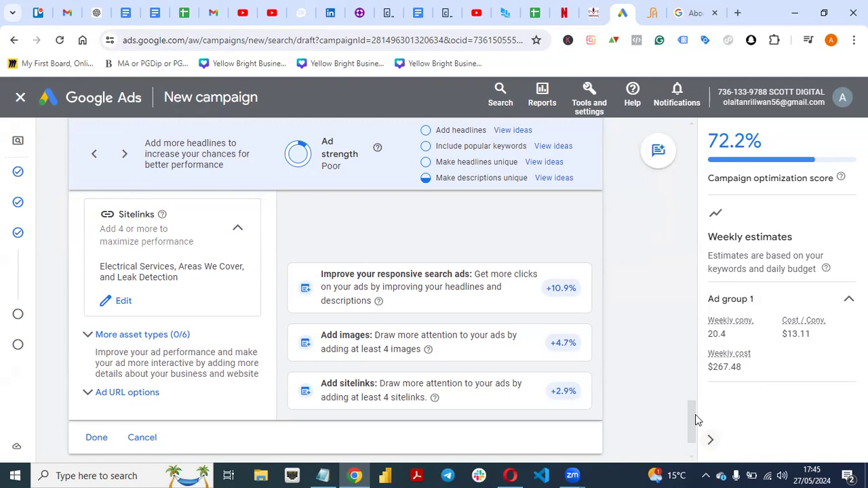
scroll(695, 414, "down", 1)
left_click_drag(695, 403, 690, 263)
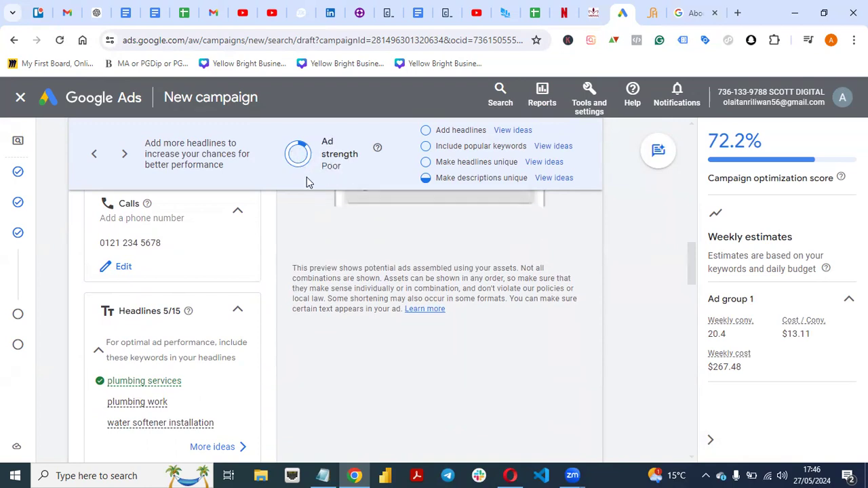
left_click_drag(692, 263, 689, 286)
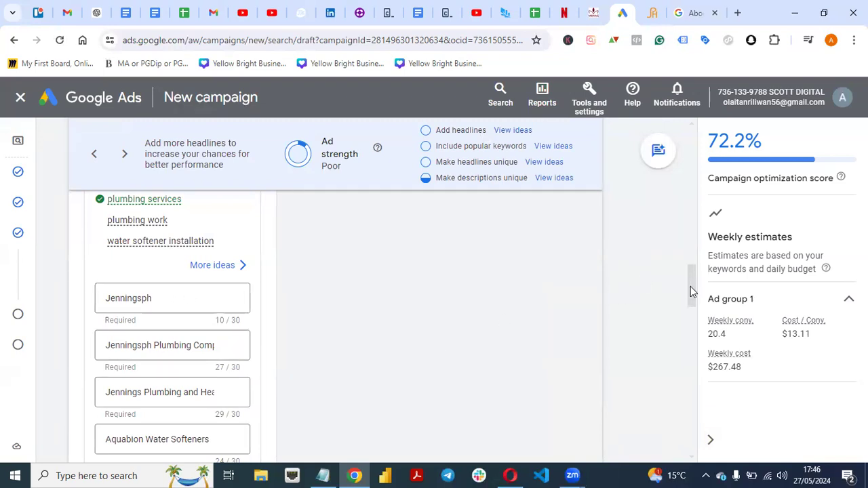
scroll(691, 293, "down", 2)
scroll(691, 294, "up", 1)
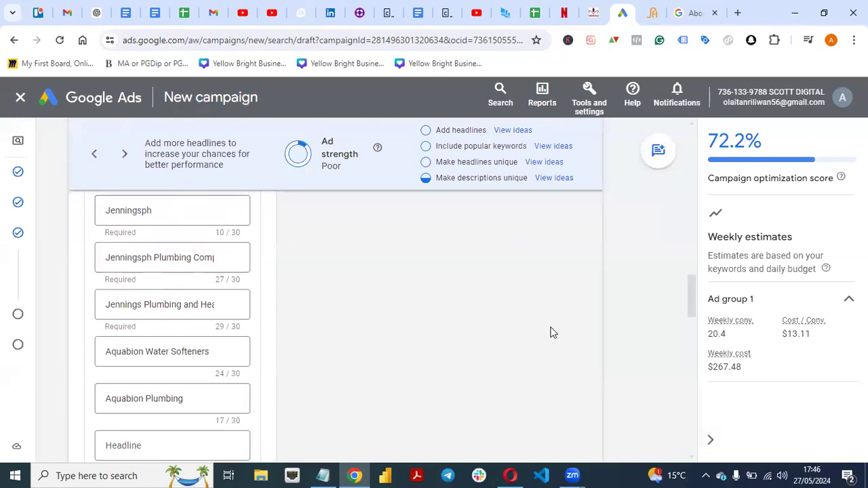
left_click_drag(689, 293, 694, 343)
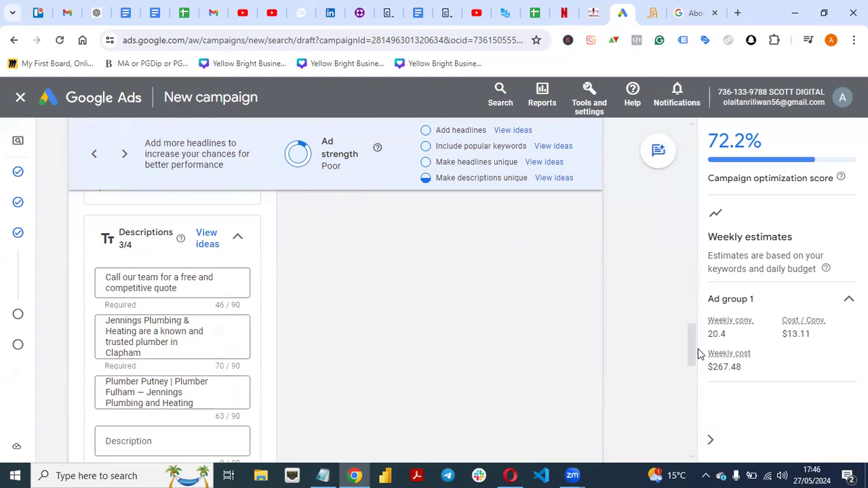
left_click_drag(692, 352, 687, 330)
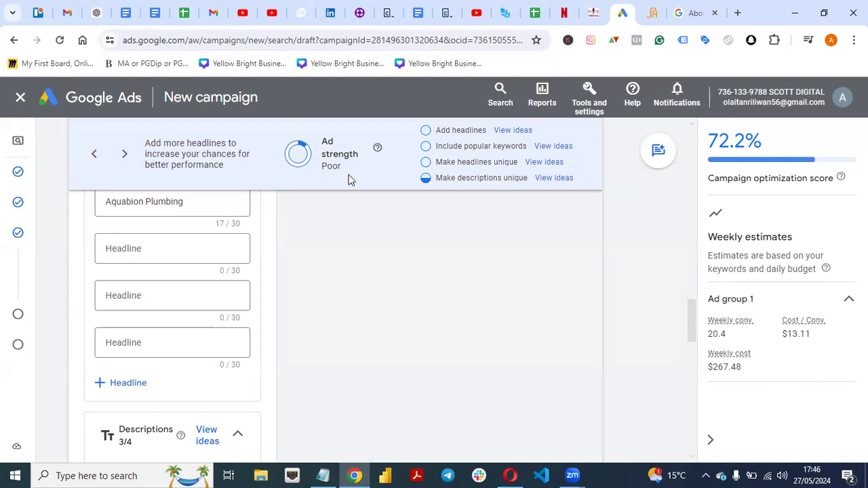
left_click_drag(693, 326, 685, 428)
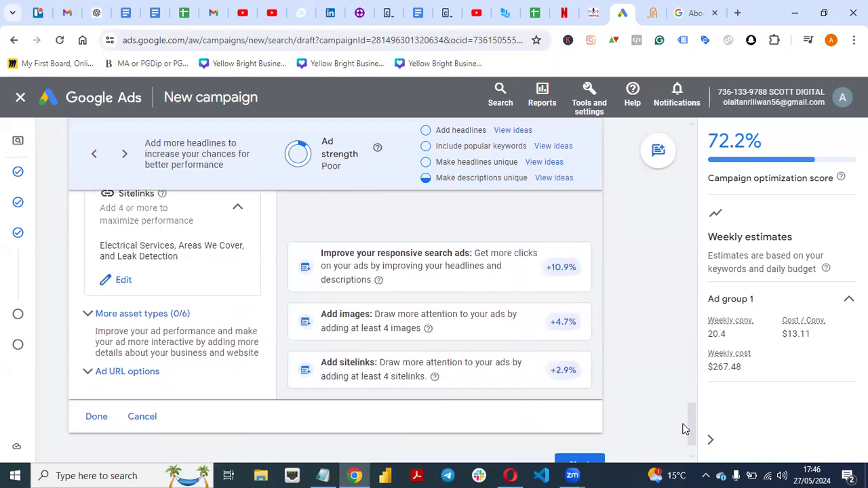
Expand the additional asset types and view the callout assets available to the campaign, leaving them all unselected.
left_click(87, 314)
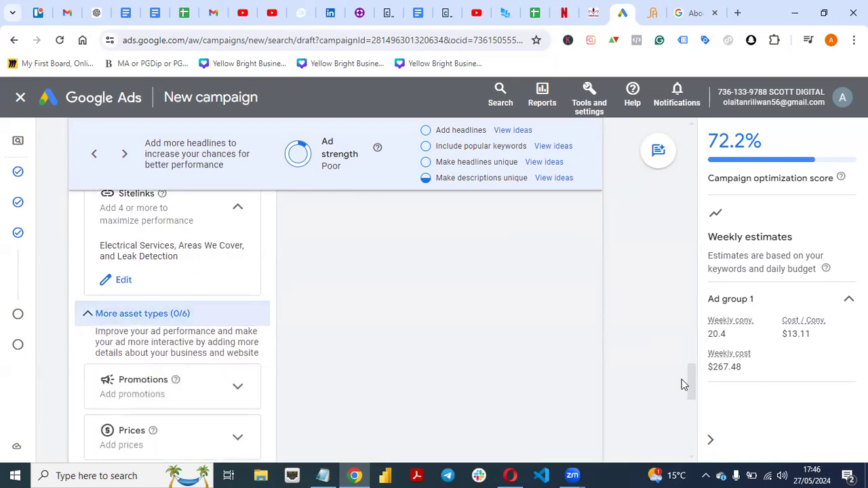
left_click_drag(690, 379, 692, 400)
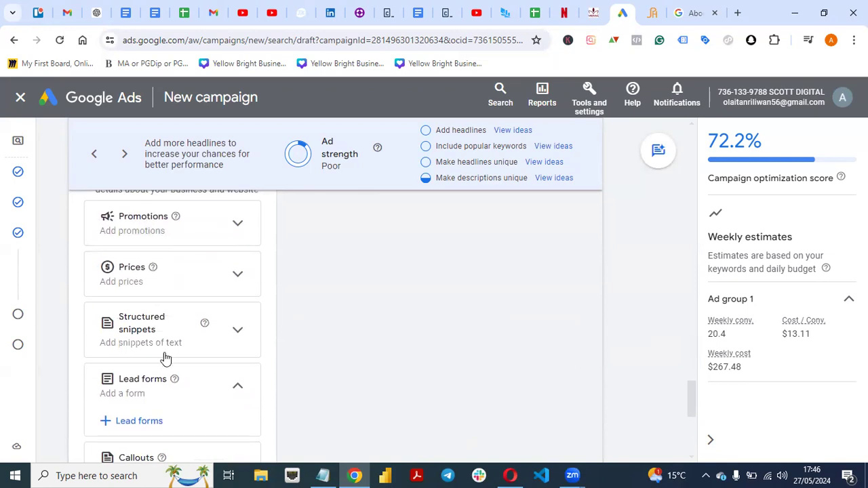
left_click_drag(691, 403, 697, 427)
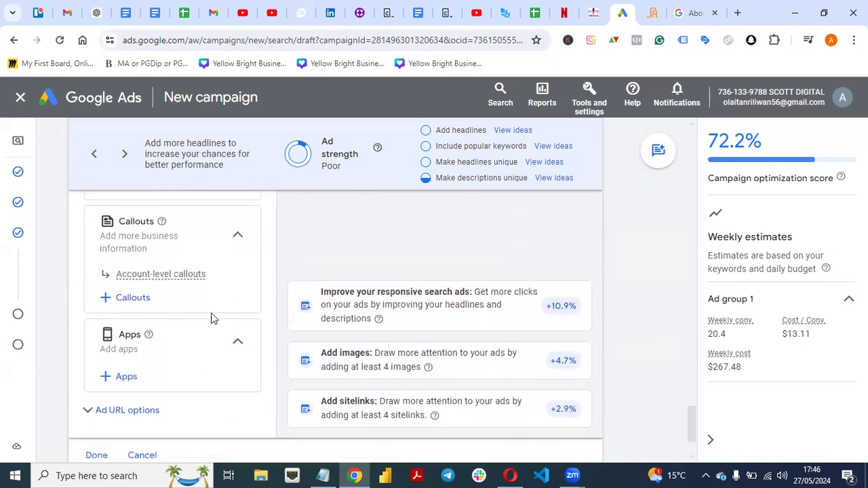
left_click(124, 298)
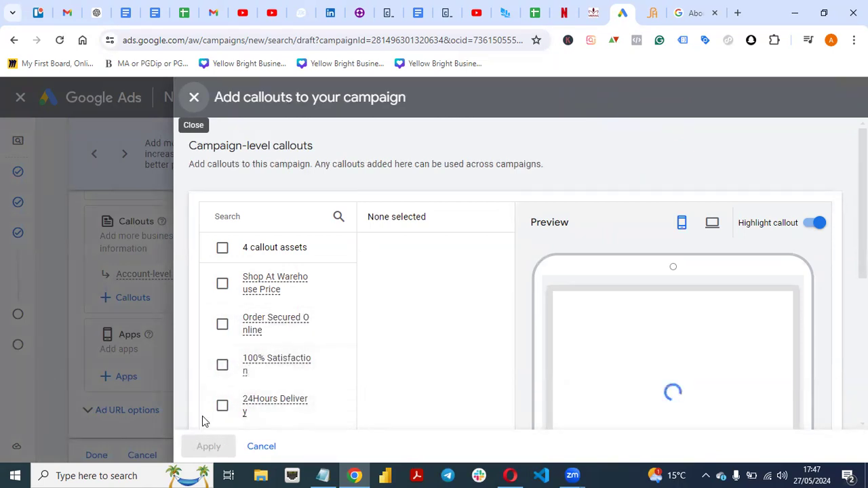
mouse_move(273, 351)
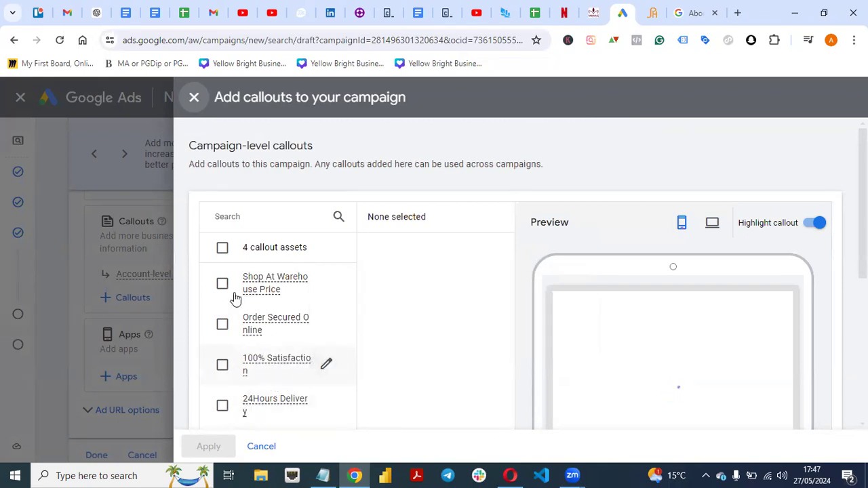
left_click(194, 99)
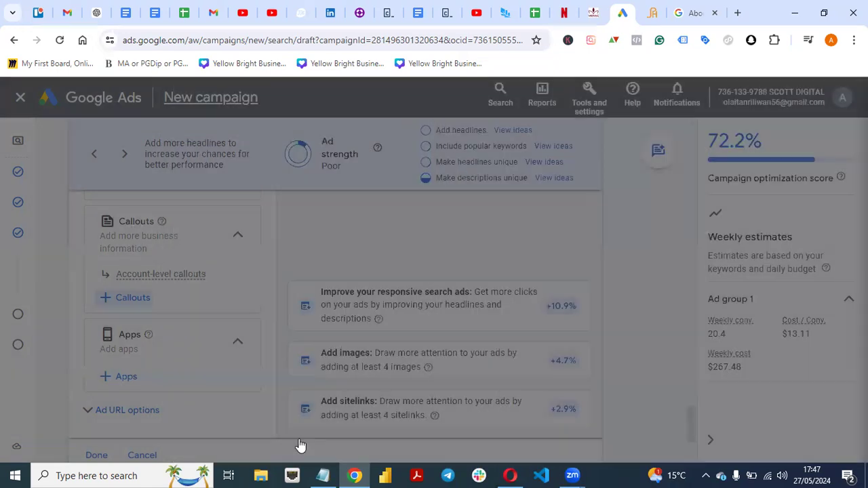
Check the structured snippets section and expand the ad URL options.
left_click_drag(692, 423, 693, 397)
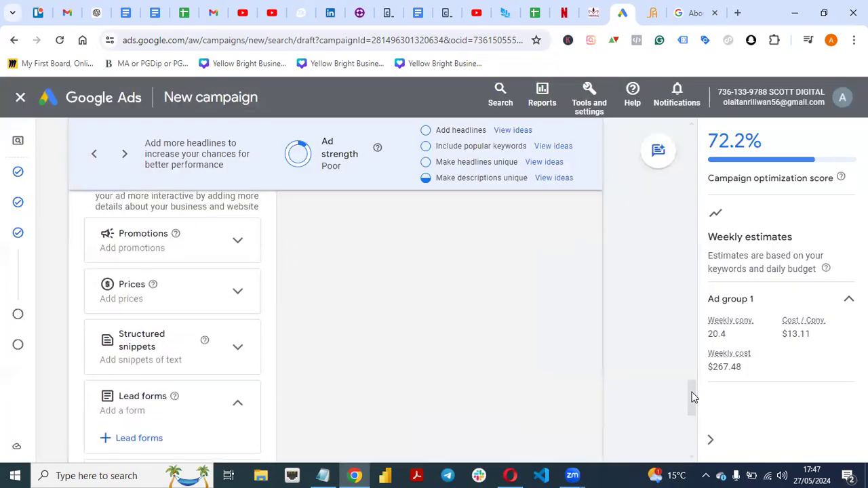
left_click(238, 349)
left_click(239, 349)
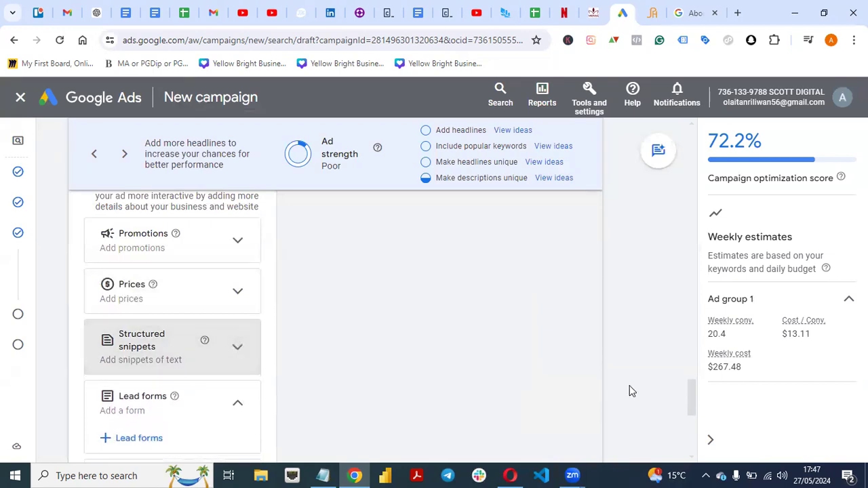
left_click_drag(689, 401, 692, 427)
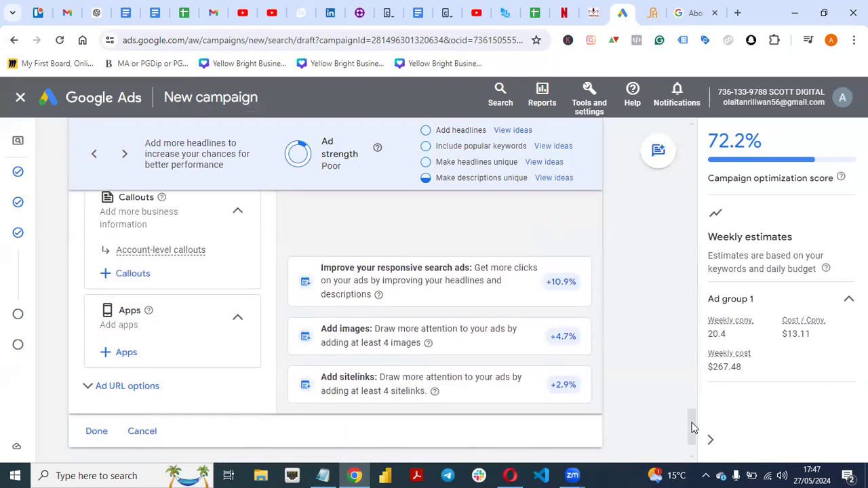
left_click(89, 391)
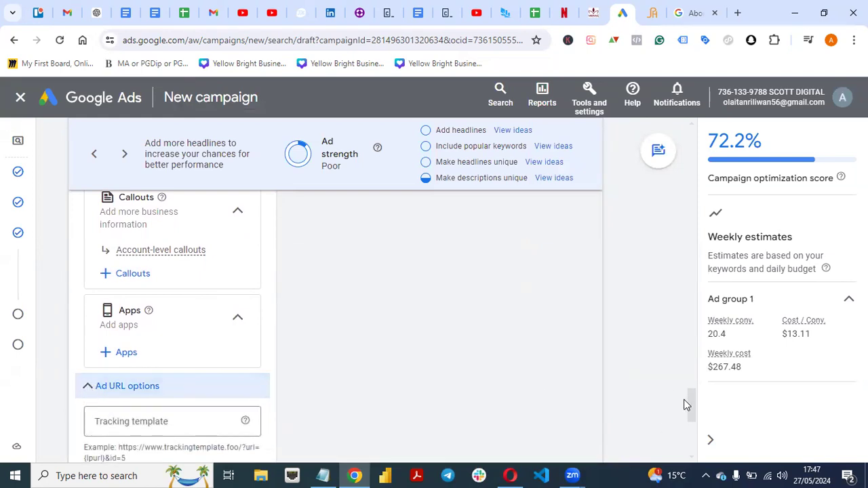
Show the headline suggestions for improving ad strength and add "Plumbing Services" as a headline.
left_click_drag(692, 403, 685, 340)
scroll(693, 413, "down", 4)
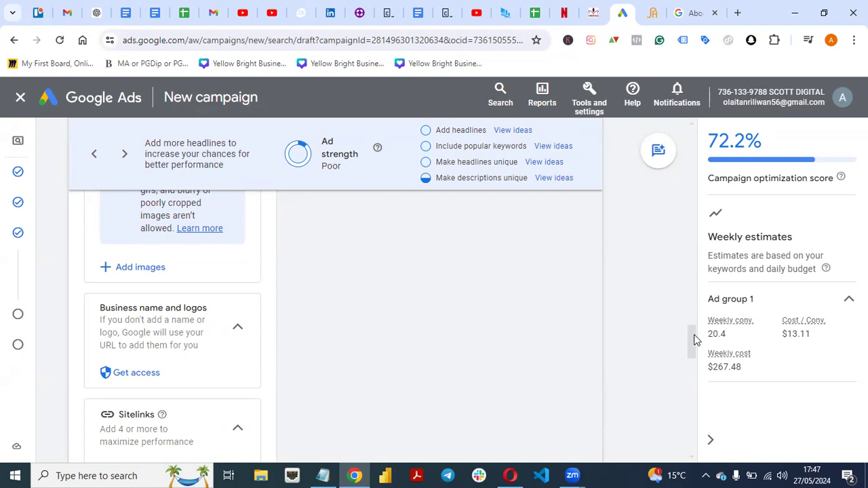
left_click_drag(690, 344, 684, 251)
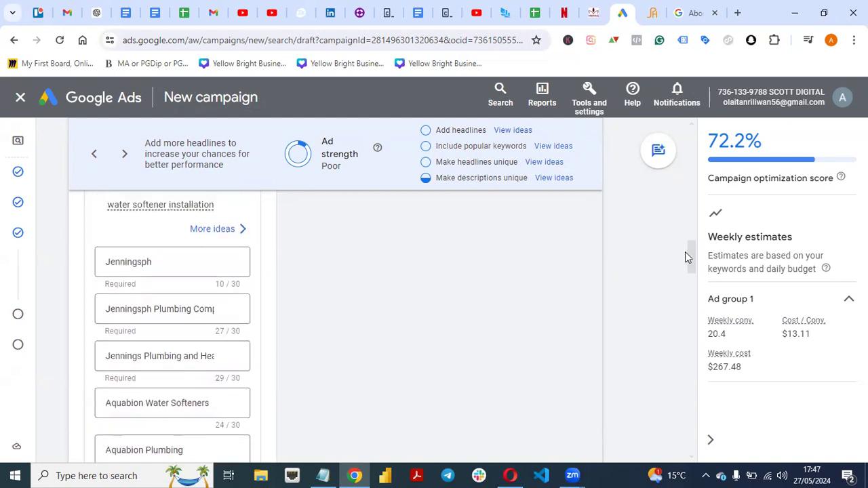
left_click(513, 130)
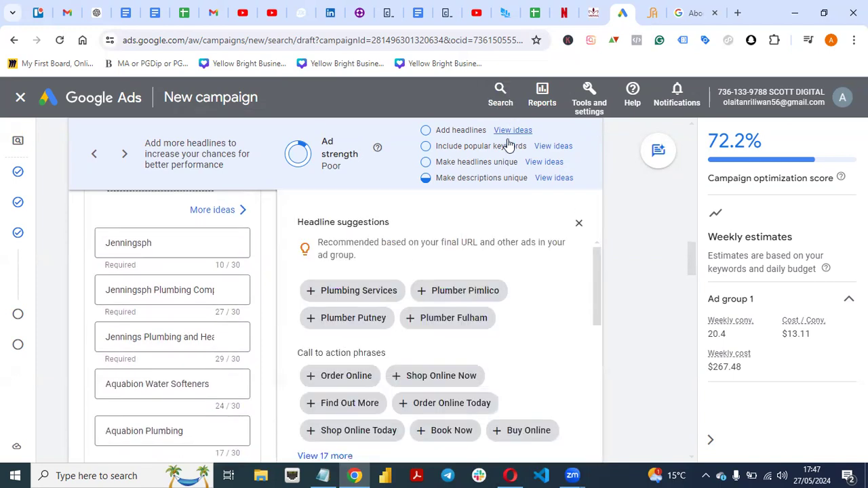
left_click(335, 296)
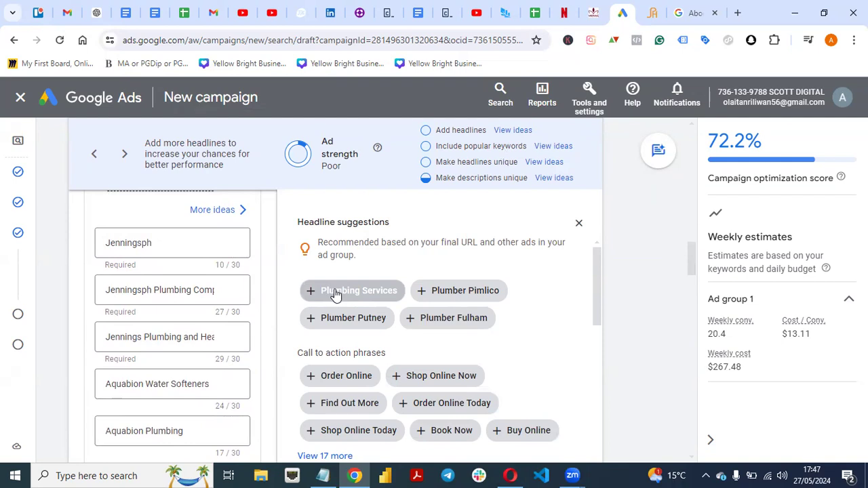
left_click(333, 294)
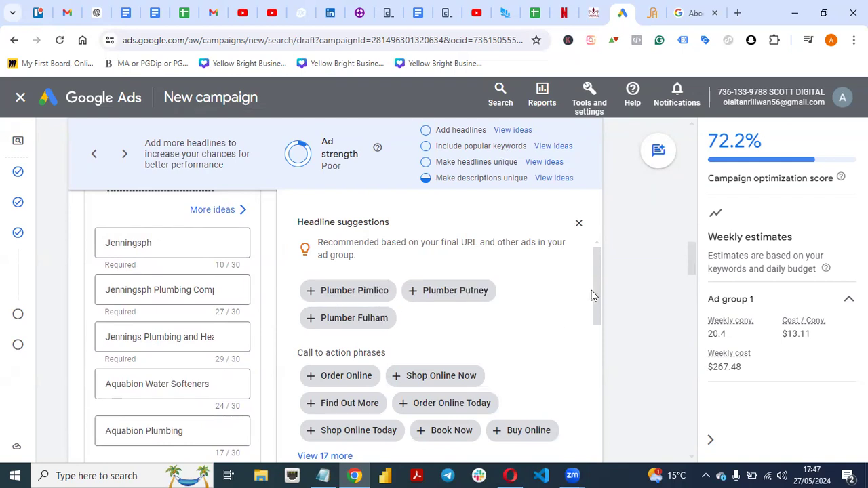
Add the suggested promotion phrase "Great Service" and trust phrase "Award Winning Service" as ad headlines.
left_click_drag(597, 294, 597, 347)
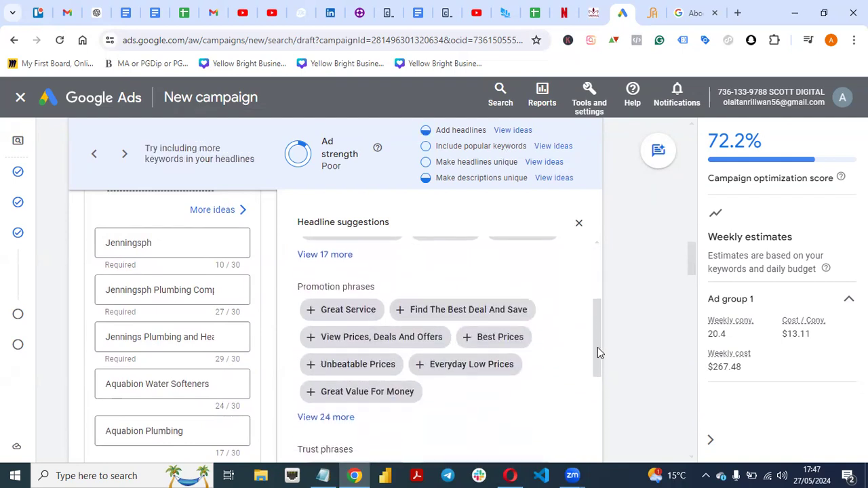
left_click(337, 317)
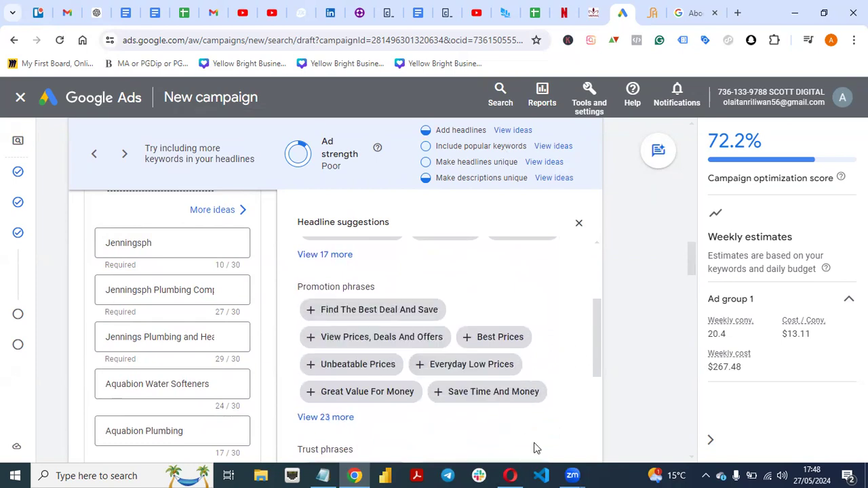
left_click_drag(594, 348, 593, 388)
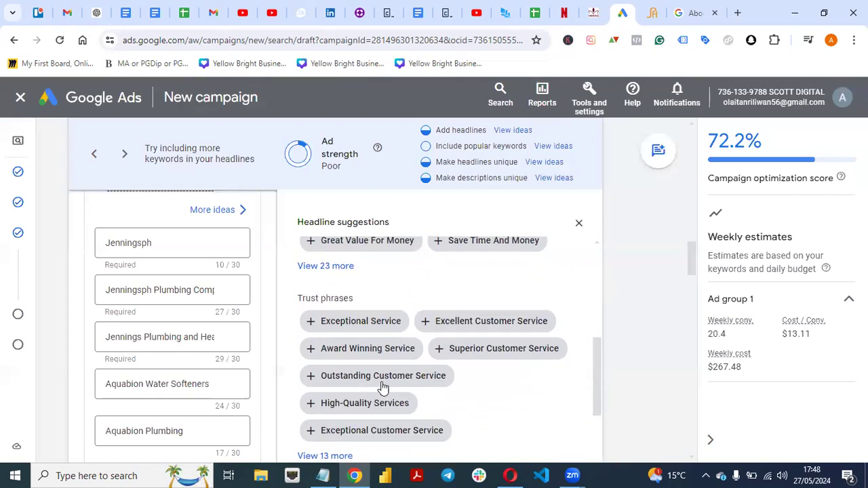
left_click(345, 352)
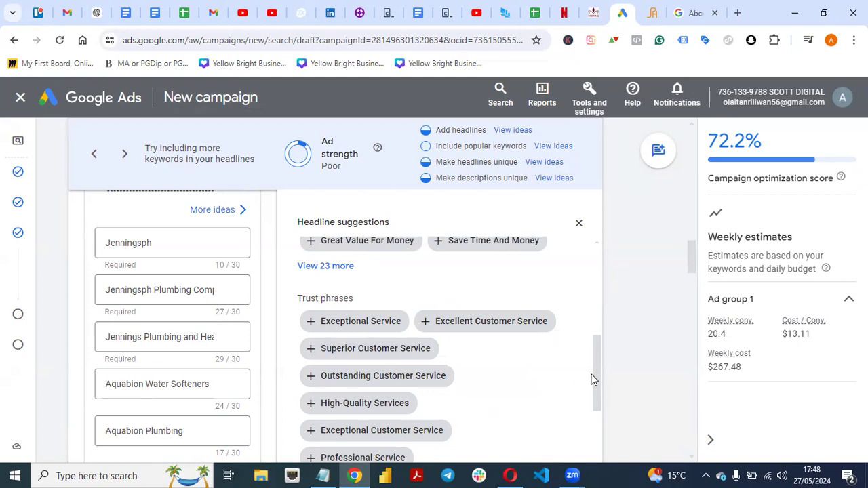
left_click_drag(595, 372, 615, 233)
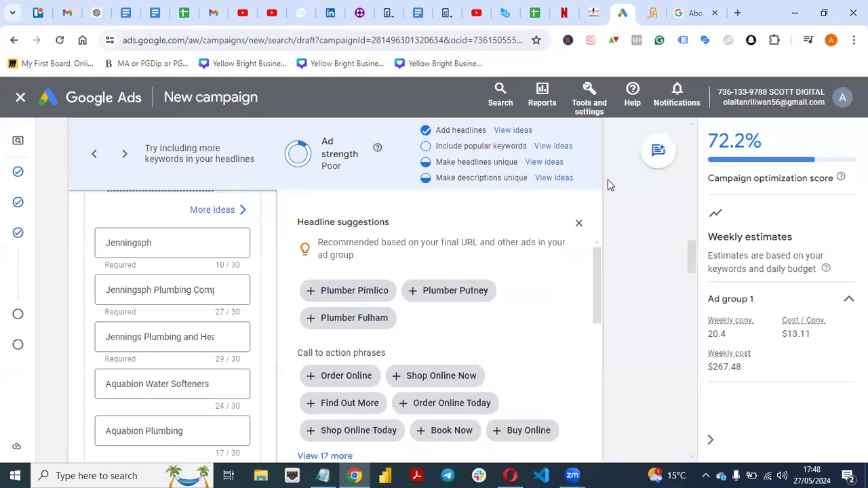
Show the popular keyword ideas and replace the headline "Aquabion Water Softeners" with "Find A Plumber".
left_click(551, 148)
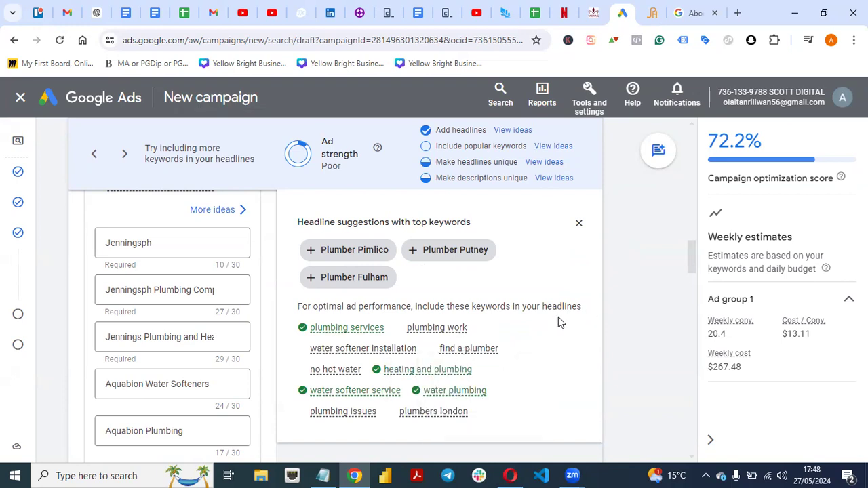
mouse_move(691, 252)
left_mouse_down()
mouse_move(692, 291)
mouse_move(690, 251)
left_mouse_up()
left_click(213, 360)
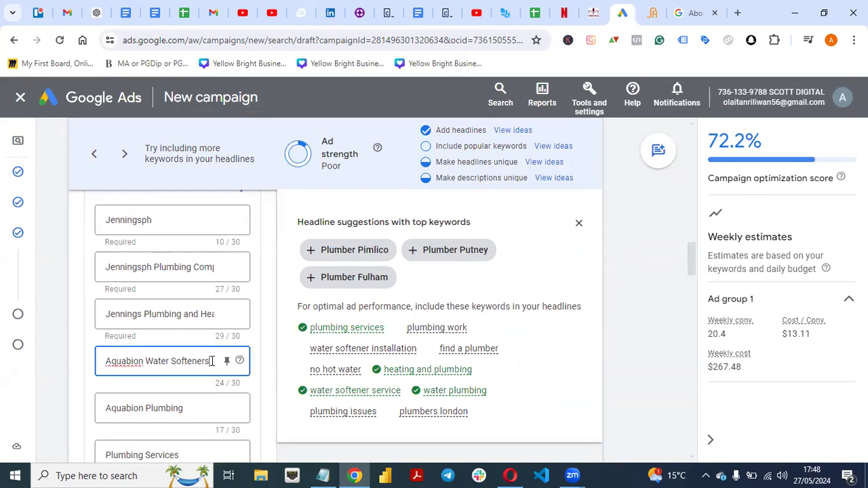
key("BackSpace")
key("BackSpace")
key("BackSpace")
key("BackSpace")
key("BackSpace")
key("BackSpace")
key("BackSpace")
key("BackSpace")
key("BackSpace")
key("BackSpace")
key("BackSpace")
key("BackSpace")
key("BackSpace")
key("BackSpace")
key("BackSpace")
key("BackSpace")
key("BackSpace")
key("BackSpace")
type("Find A")
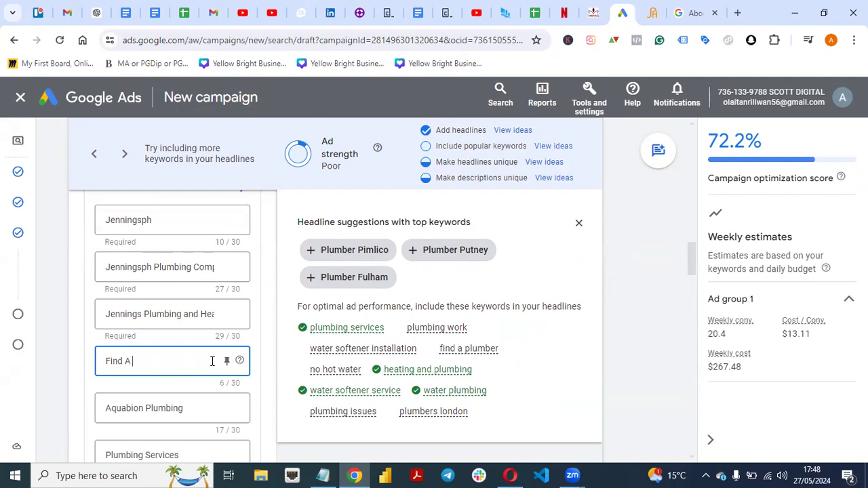
type(" Plumber")
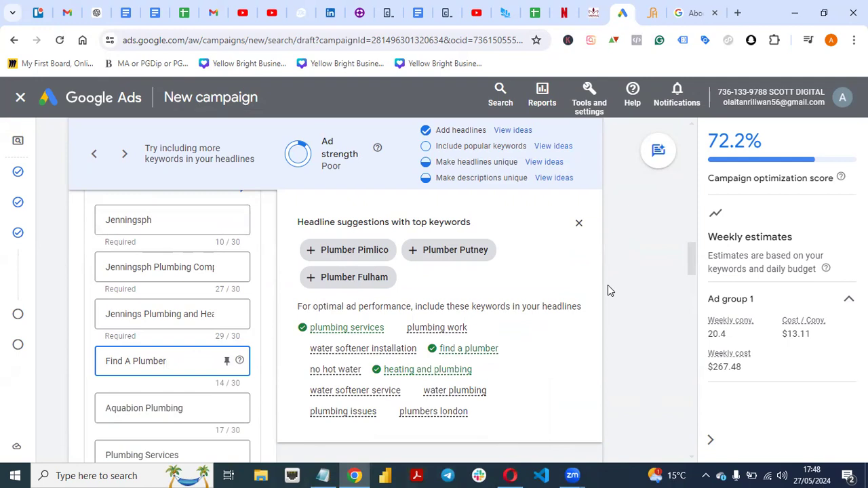
Replace the headline "Aquabion Plumbing" with the suggested keyword phrase "Plumbing Work".
left_click(144, 407)
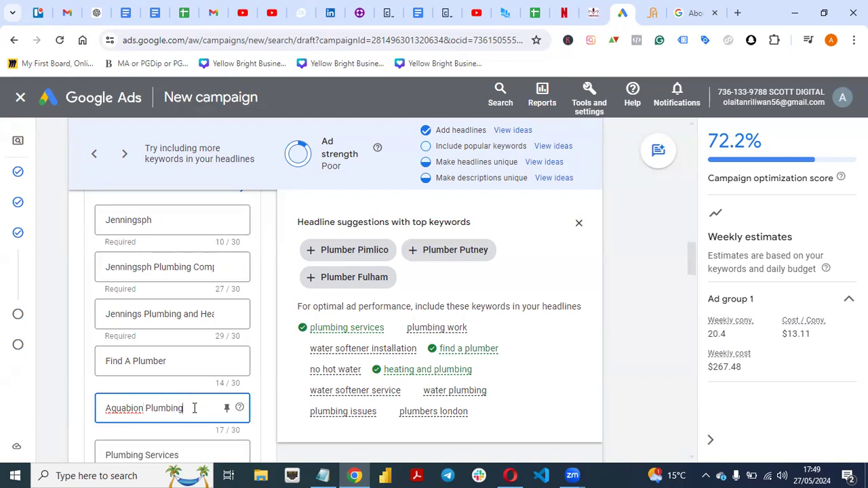
key("BackSpace")
key("BackSpace")
key("BackSpace")
key("BackSpace")
key("BackSpace")
key("BackSpace")
key("BackSpace")
key("BackSpace")
key("BackSpace")
key("BackSpace")
key("BackSpace")
key("BackSpace")
key("BackSpace")
key("BackSpace")
key("BackSpace")
key("BackSpace")
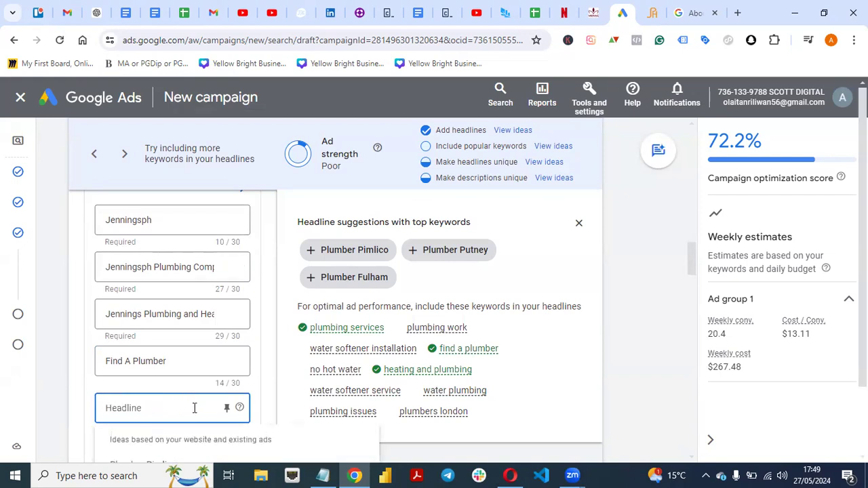
type("Plumbing Work")
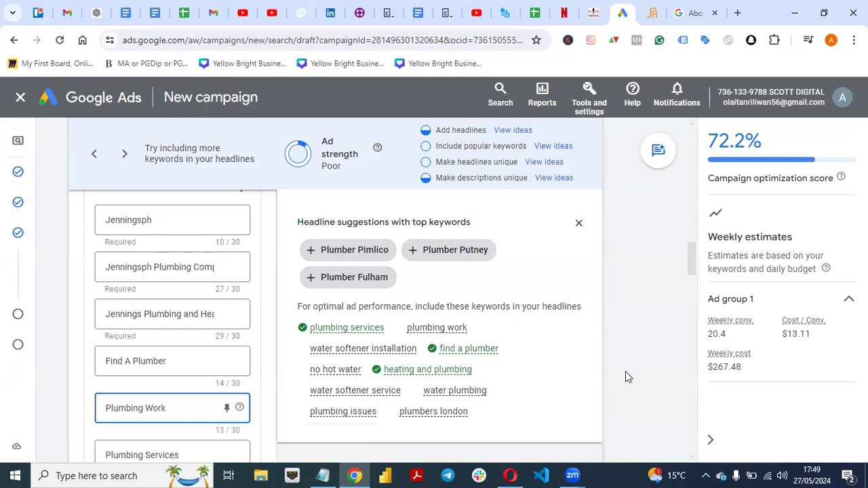
Fill the empty headline below "Award Winning Service" with "Plumbers London".
left_click_drag(688, 265, 691, 293)
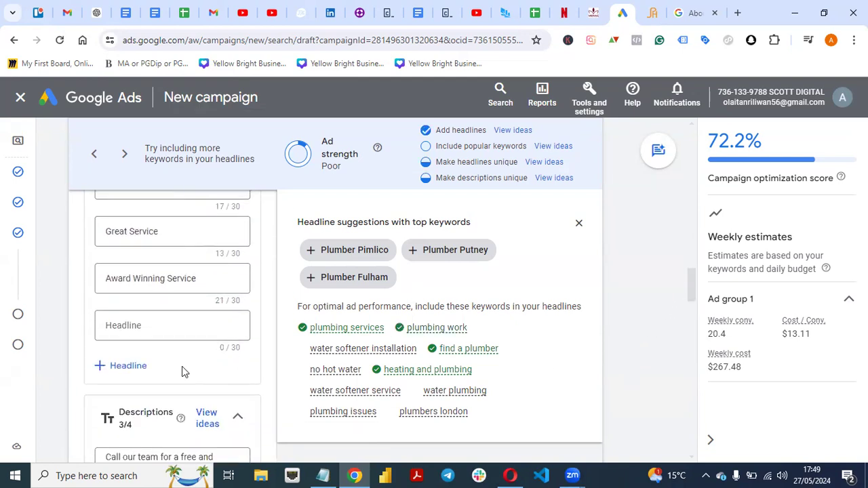
left_click(171, 322)
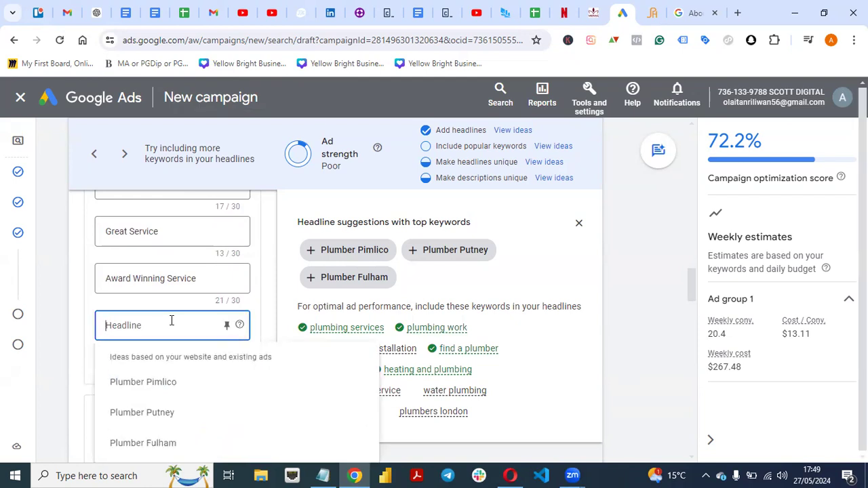
type("Plumbers")
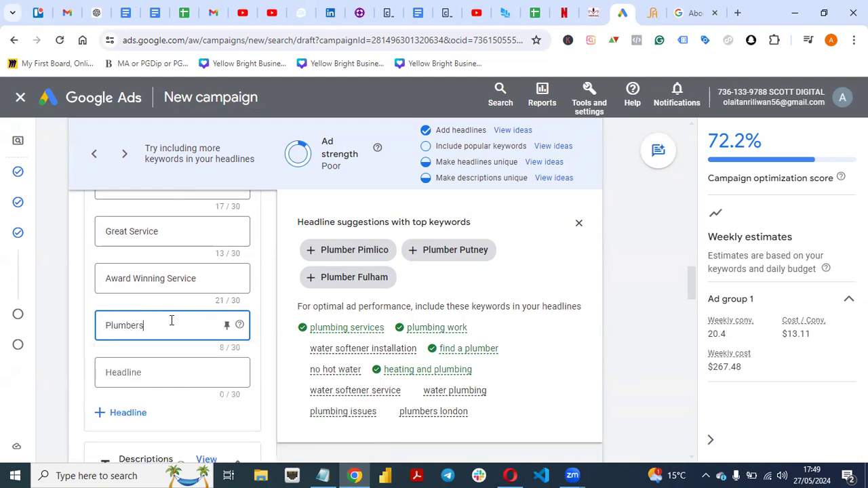
type(" London")
left_click(657, 303)
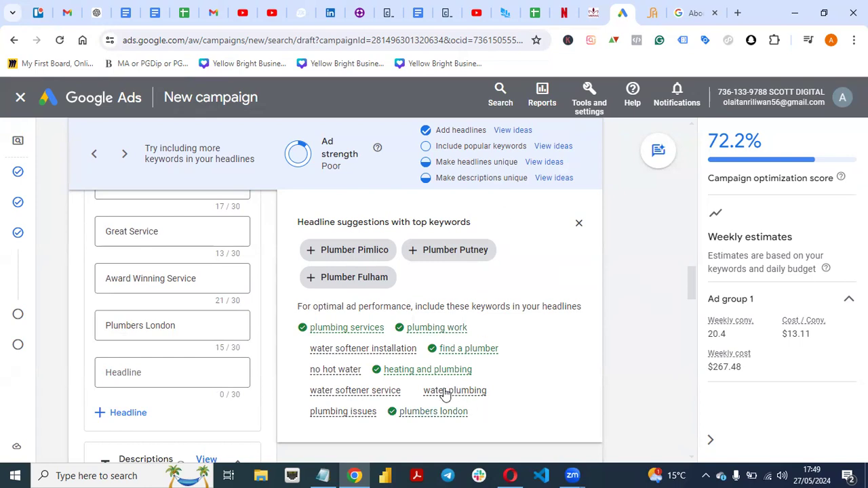
Add "Plumber Fulham" as a headline from the suggestions with top keywords.
left_click(174, 377)
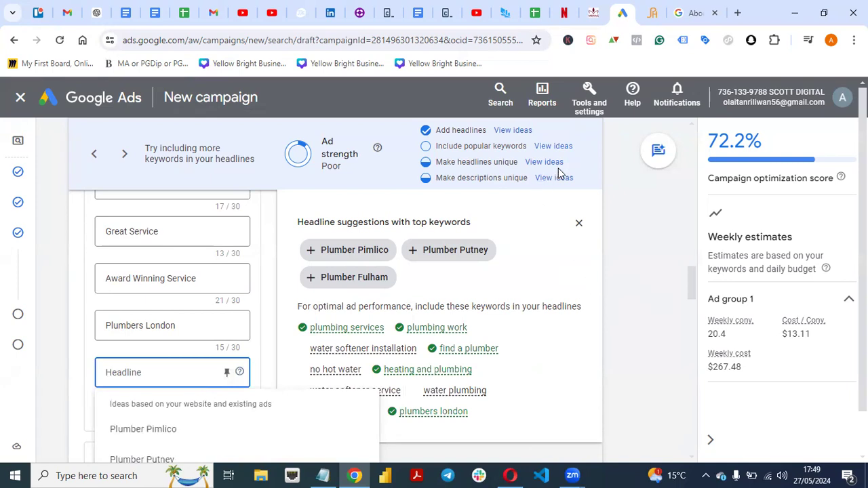
left_click(556, 147)
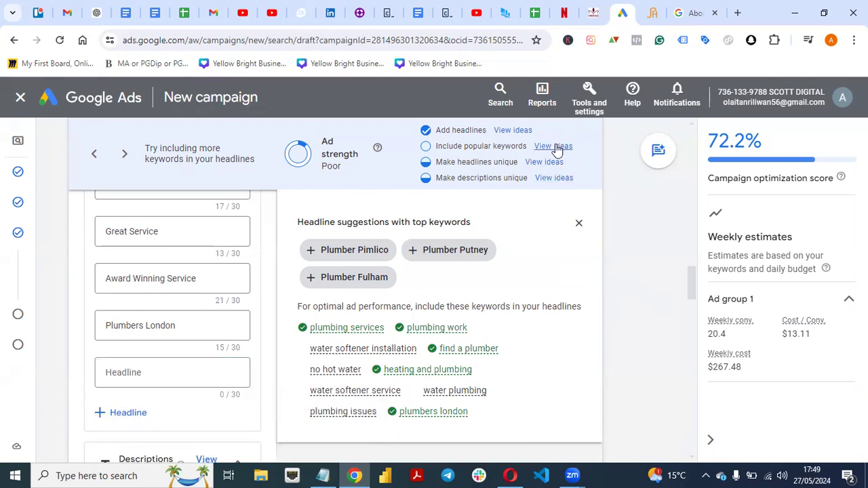
left_click(348, 278)
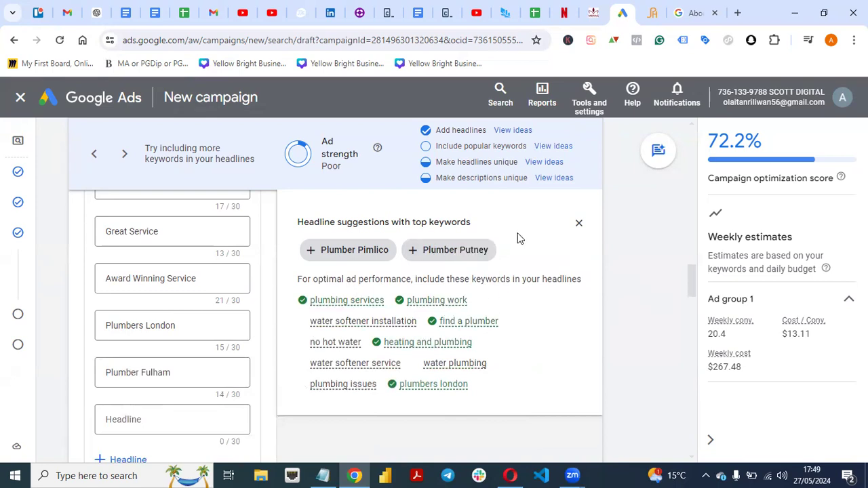
Show the ideas for making headlines unique and add the suggestions "Plumber Putney" and "Plumber Pimlico".
left_click(546, 163)
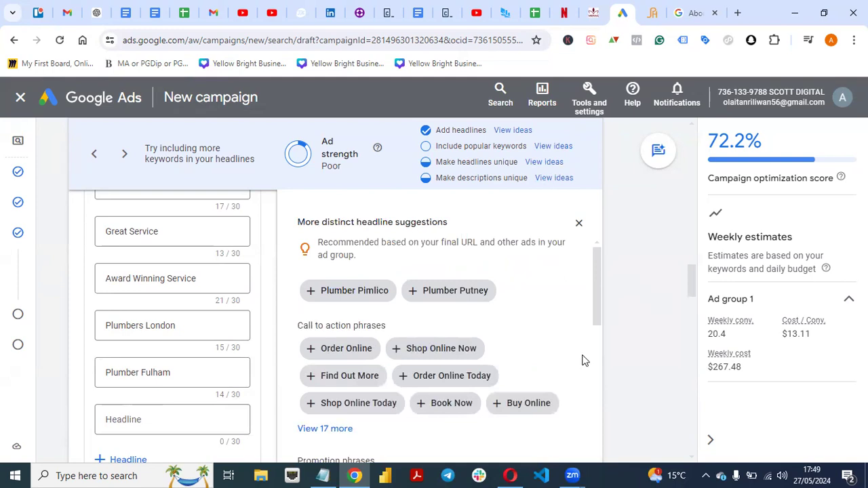
left_click_drag(598, 287, 606, 303)
scroll(604, 303, "up", 1)
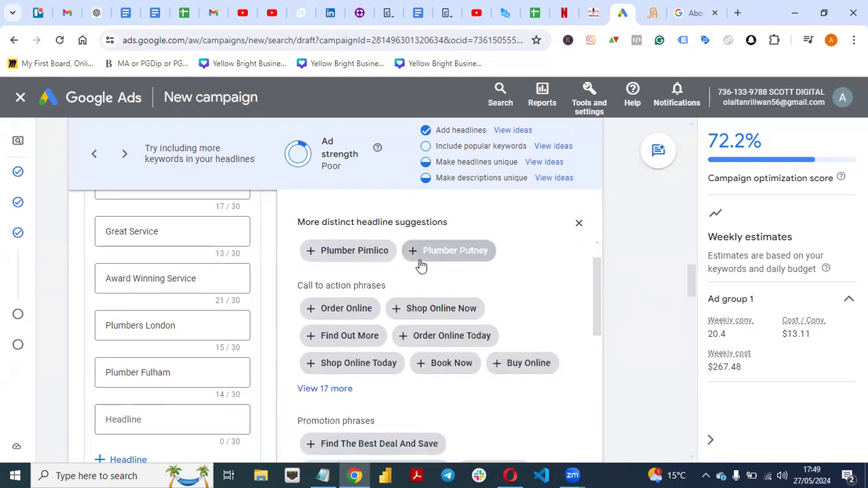
scroll(598, 274, "up", 1)
left_click(455, 292)
left_click(348, 290)
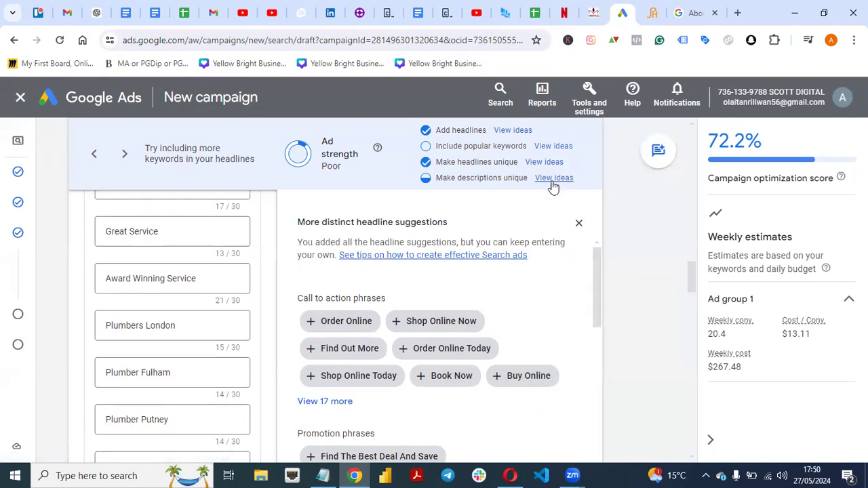
Show the popular keyword ideas again and enter "Water Softner Installation" as a headline below "Plumber Pimlico".
left_click(553, 146)
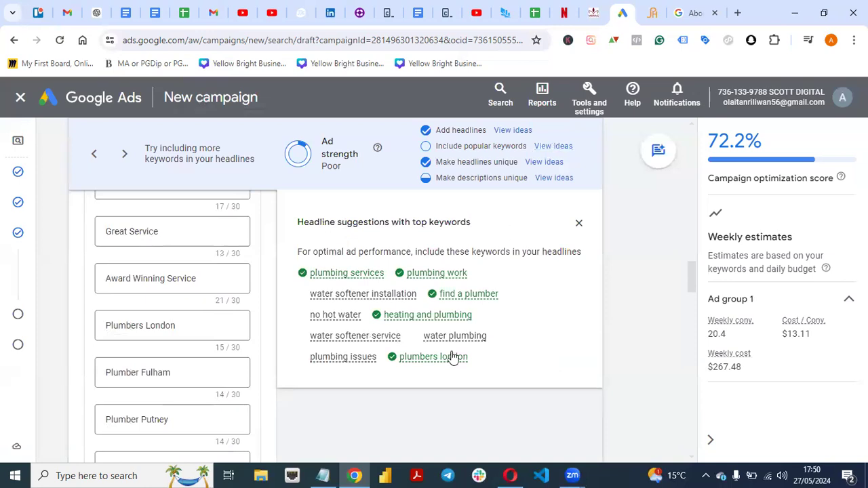
left_click_drag(692, 331, 684, 294)
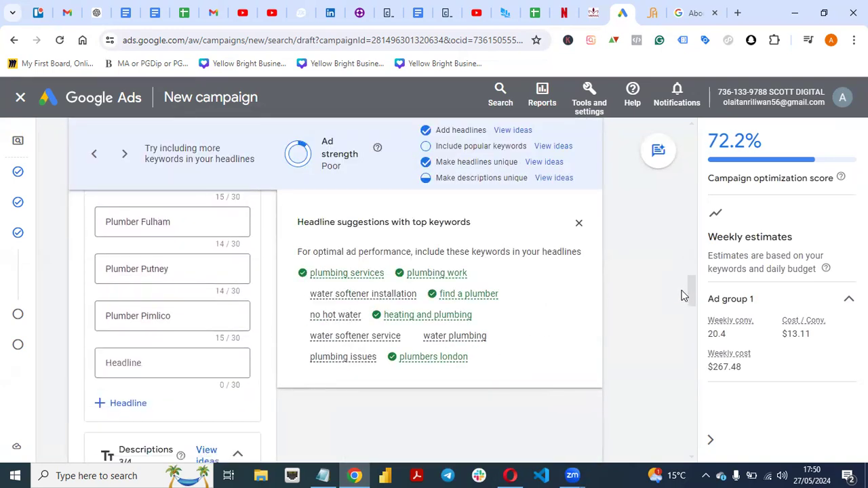
left_click(153, 362)
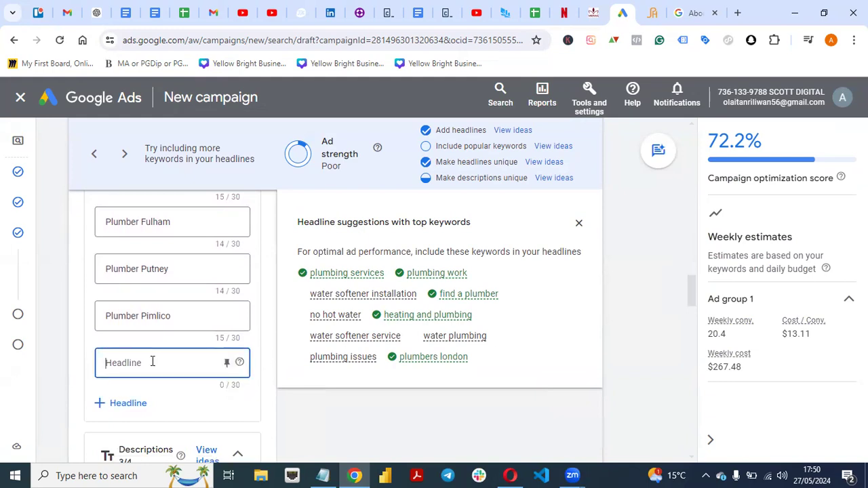
type("A")
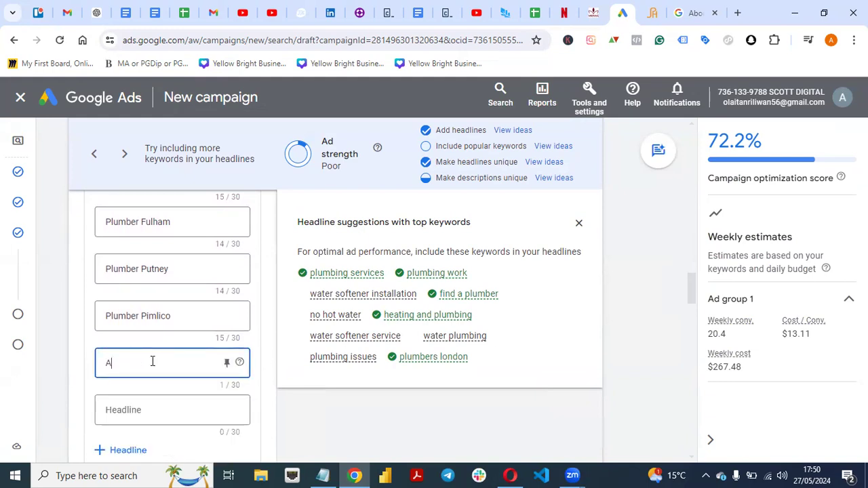
key("BackSpace")
key("BackSpace")
type("Water Softner In")
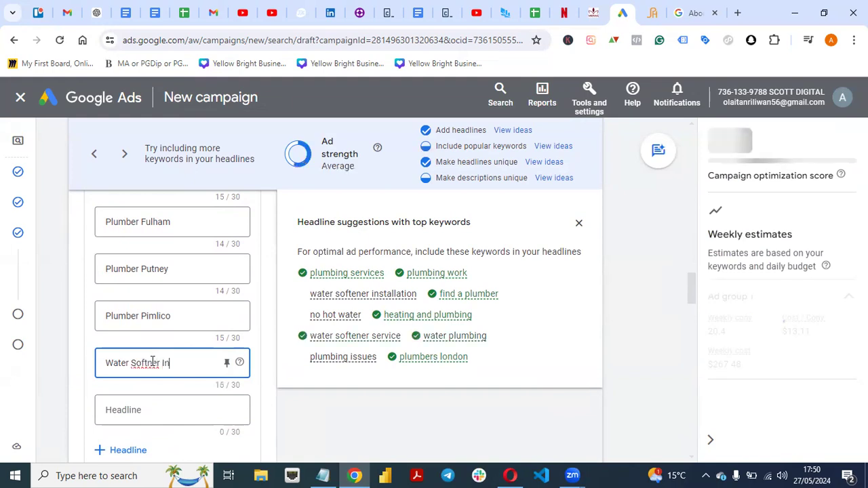
type("stallation")
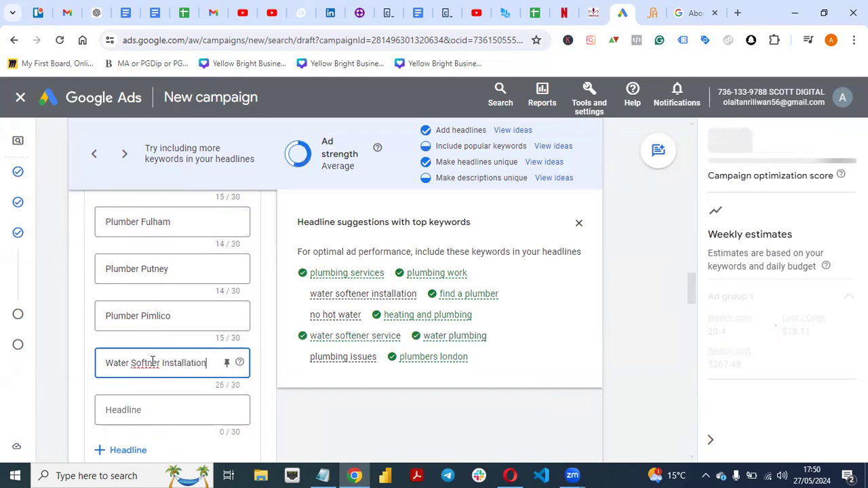
Enter "Plumbing Issues" as the headline below "Water Softner Installation".
left_click(189, 412)
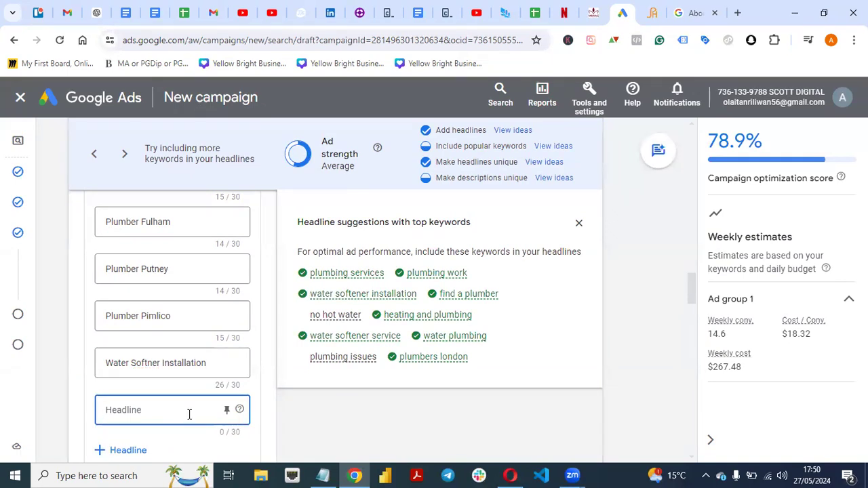
type("Plum")
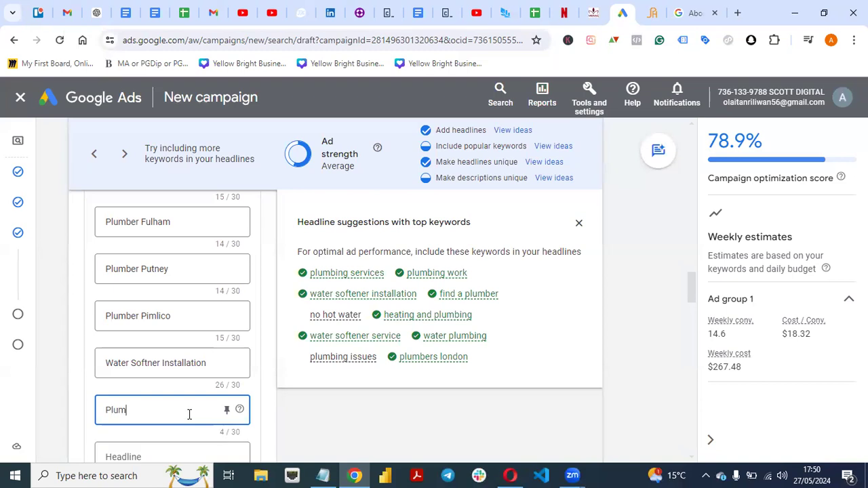
type("bing ")
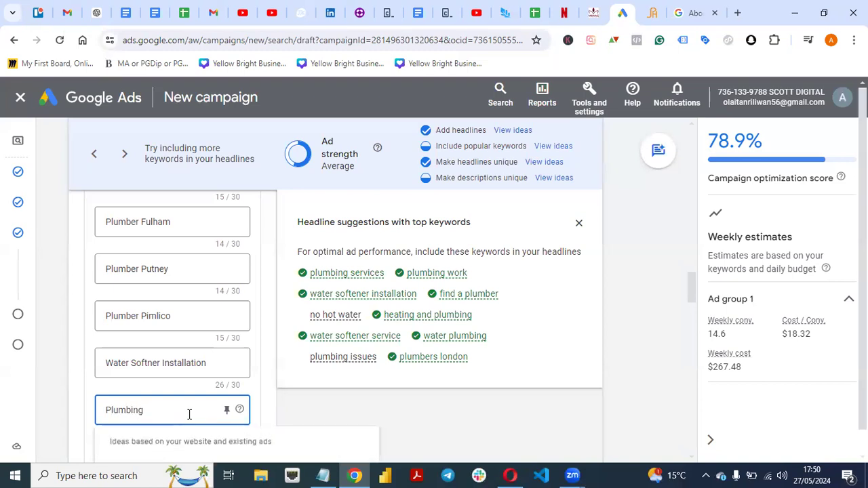
type("Issues")
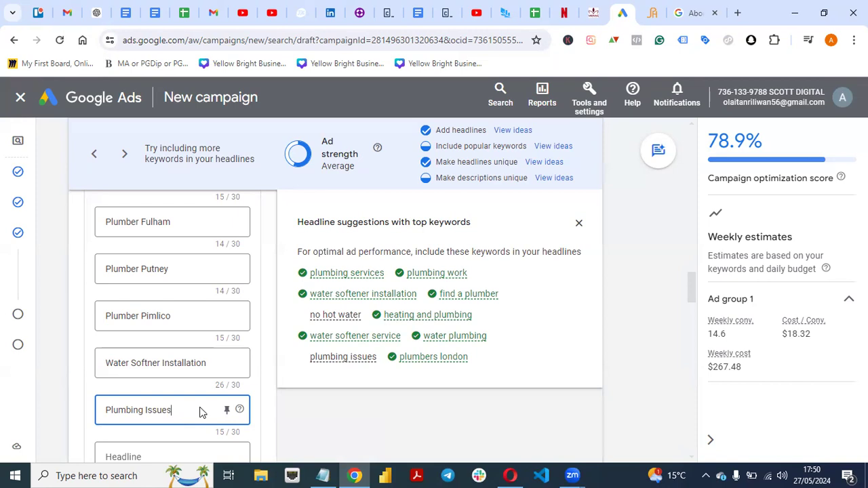
left_click(453, 428)
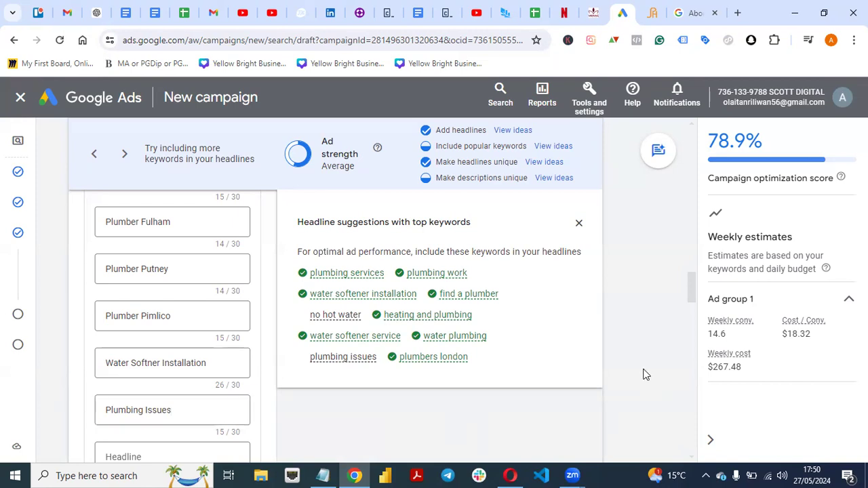
Enter "No Hot Water" in the last empty headline, just before the descriptions.
scroll(689, 280, "down", 2)
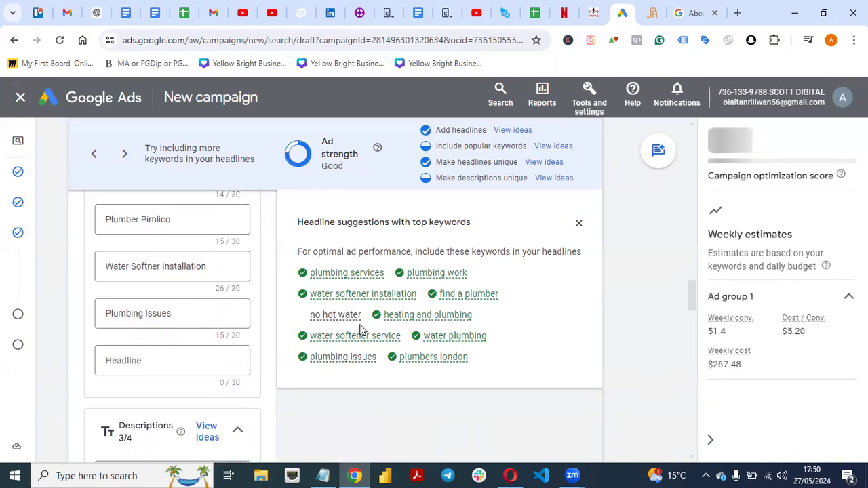
left_click(163, 357)
type("No Hot Water")
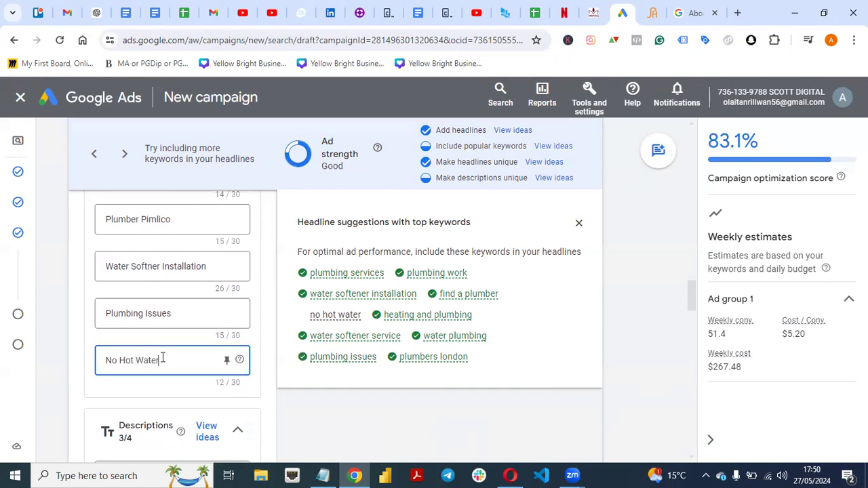
Commit the last headline and show the ideas for making the ad descriptions unique.
left_click(396, 411)
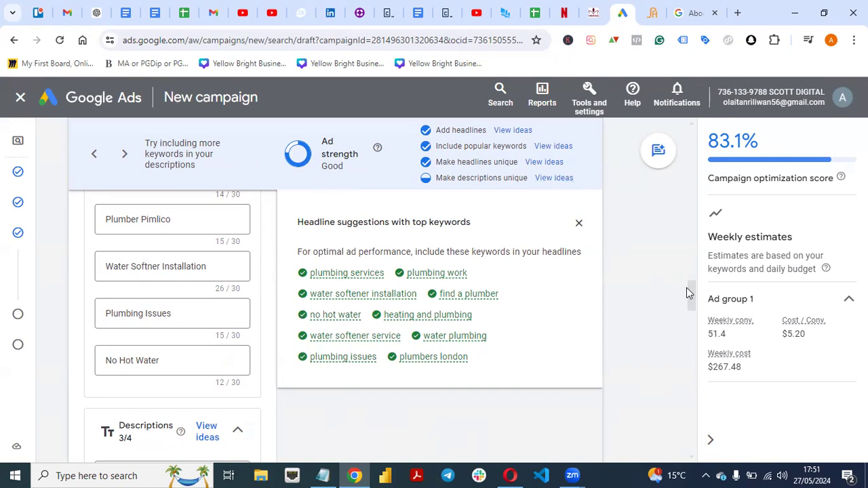
scroll(686, 301, "down", 3)
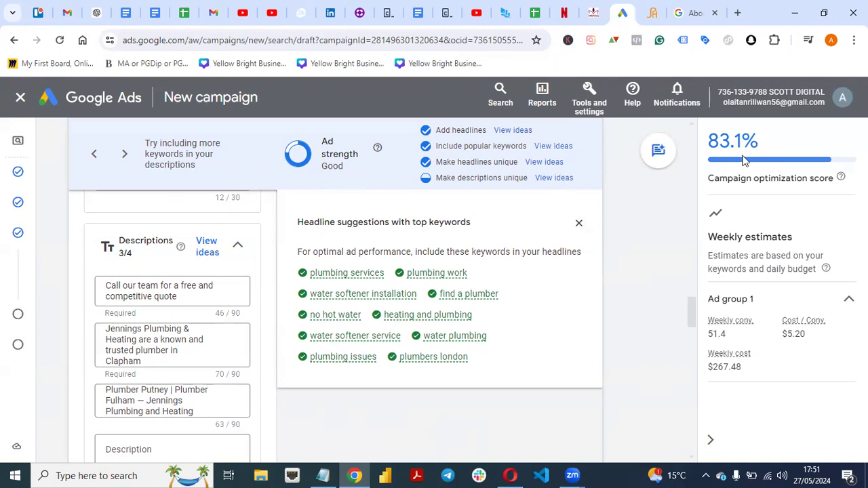
left_click(562, 179)
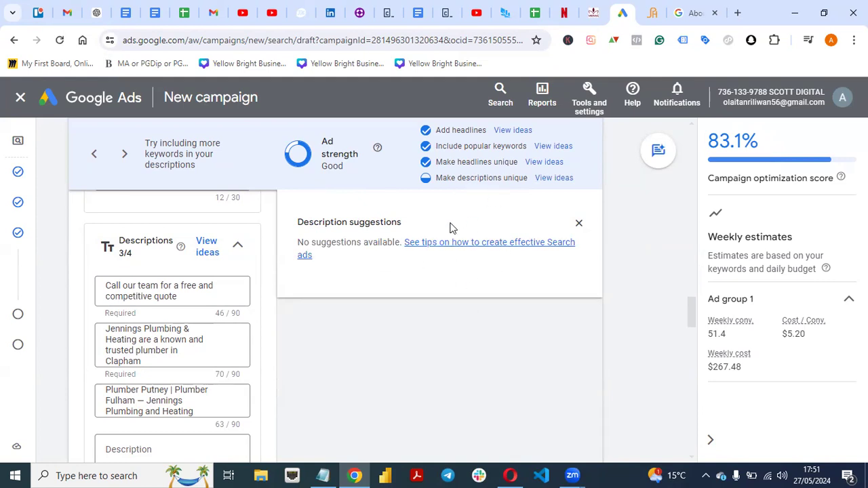
left_click(547, 180)
Proceed from the ad setup to the campaign budget and complete the identity confirmation.
left_click_drag(691, 306, 691, 408)
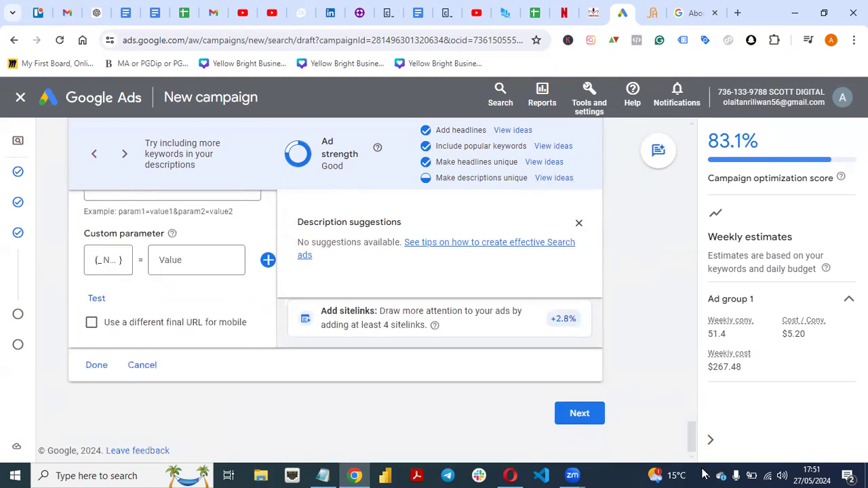
left_click(578, 414)
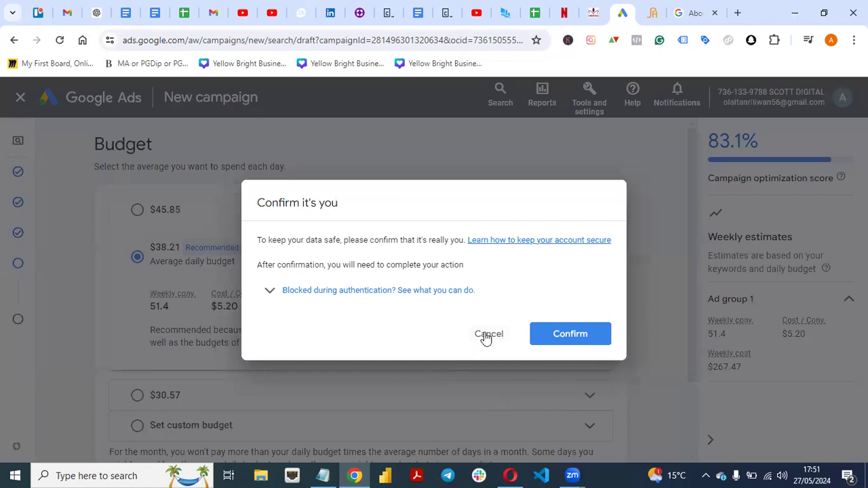
left_click(564, 336)
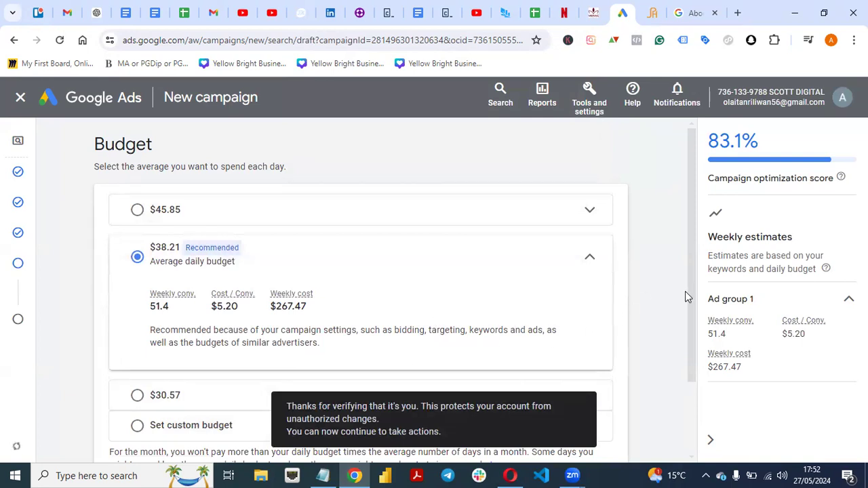
Choose a custom budget for the campaign and set its average daily amount to $10.
scroll(697, 347, "down", 2)
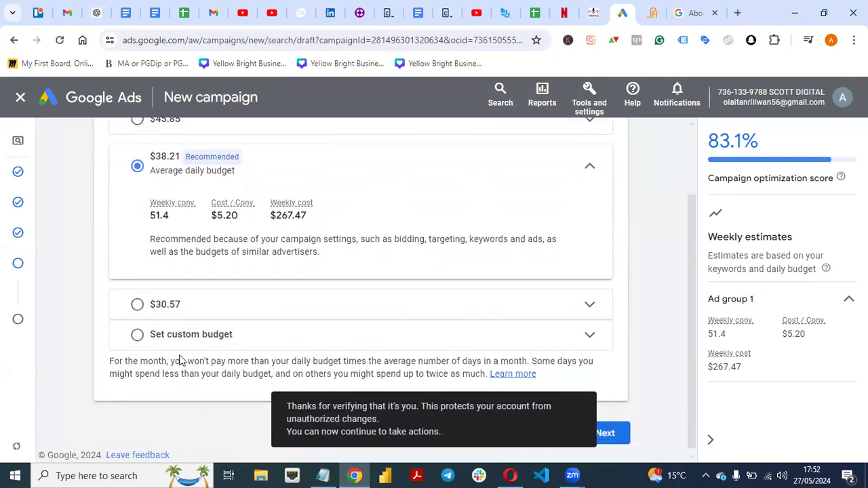
left_click(138, 339)
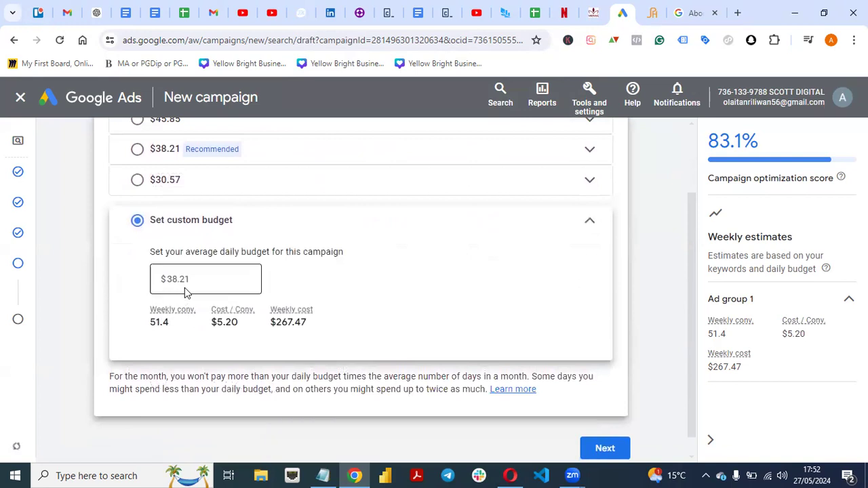
left_click(191, 279)
type("10")
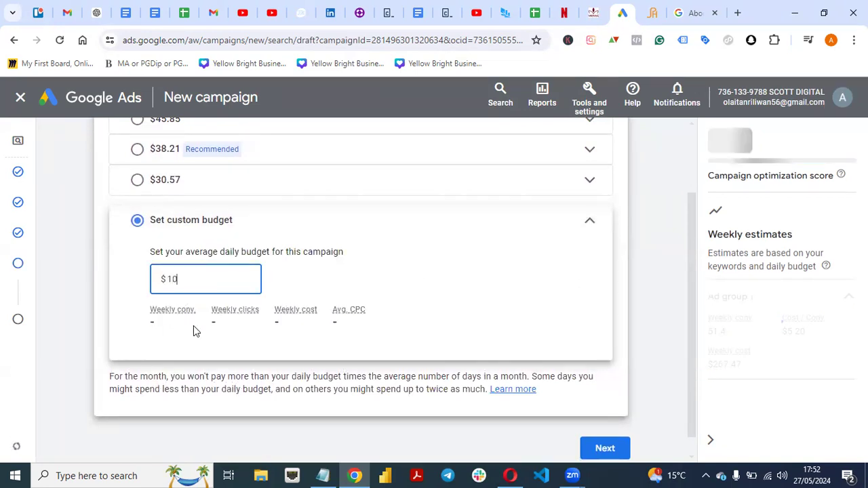
left_click(78, 298)
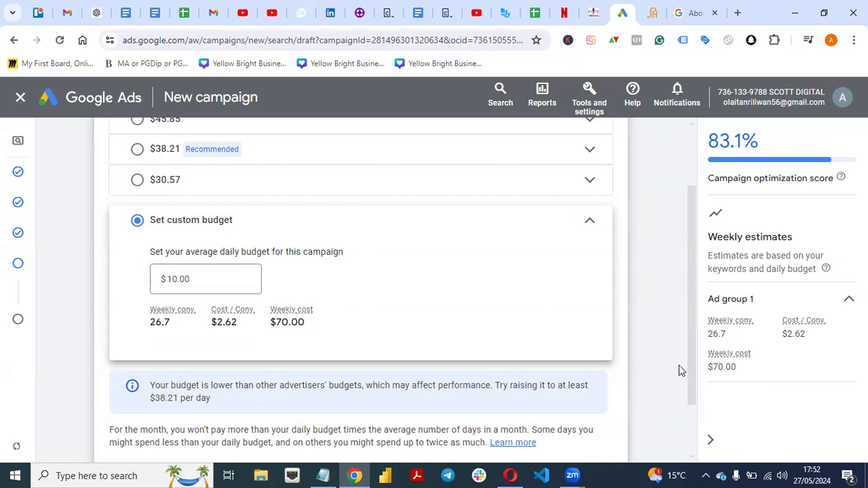
Look over the budget options and continue to the campaign review with the custom budget selected.
left_click_drag(691, 274, 689, 183)
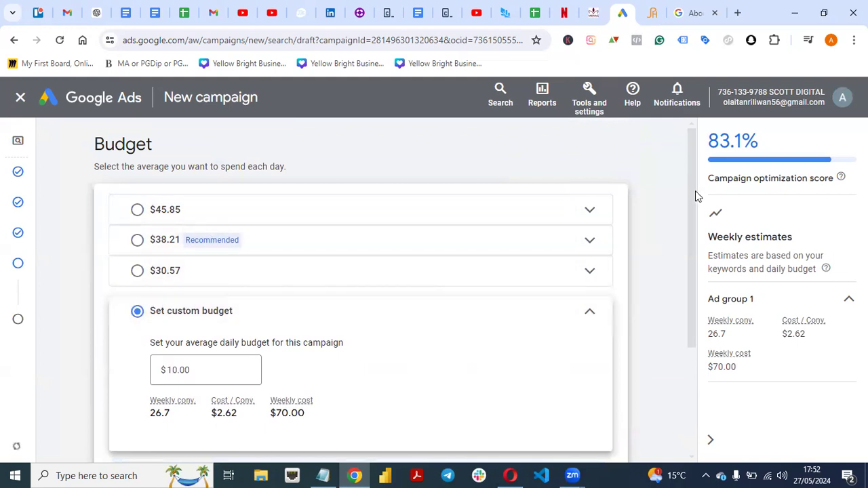
scroll(694, 191, "down", 1)
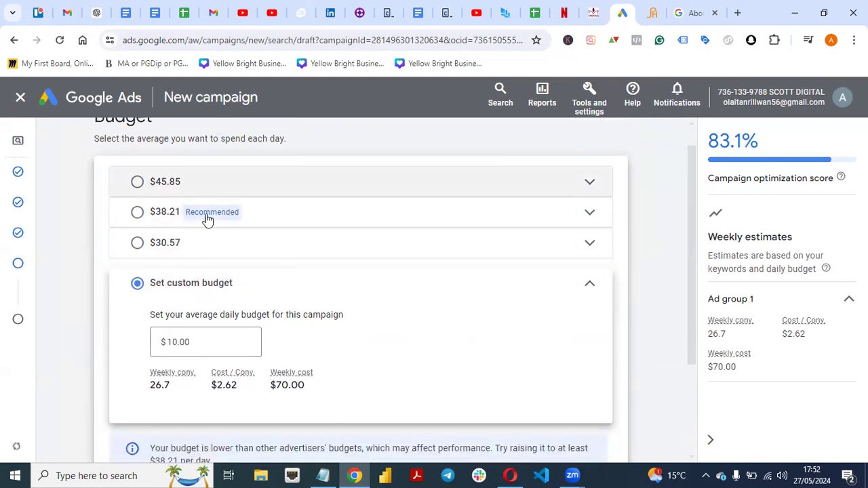
left_click_drag(693, 197, 623, 362)
left_click(613, 433)
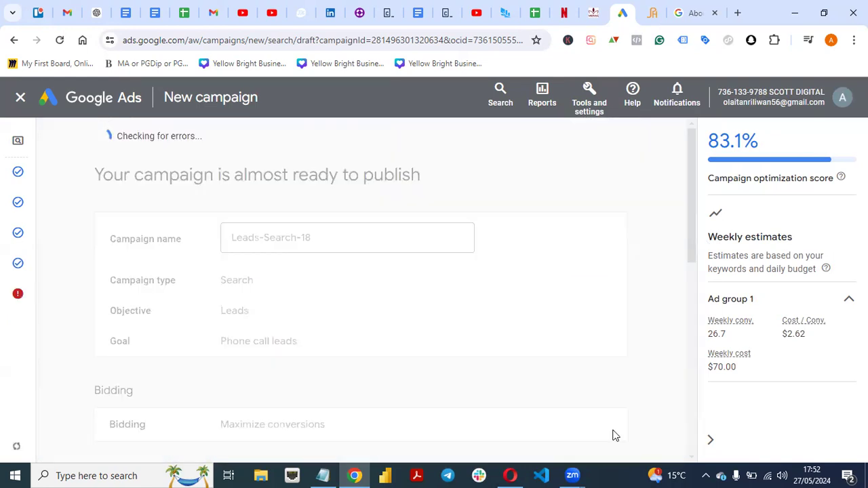